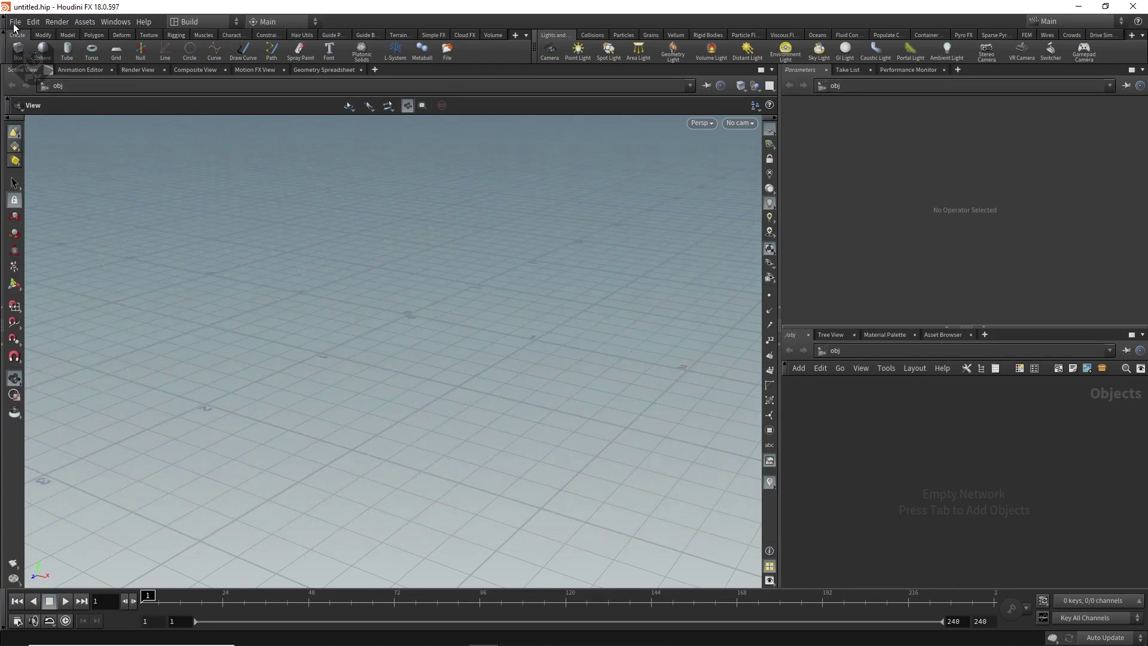
{"action": "left_click", "coordinate": [15, 21]}
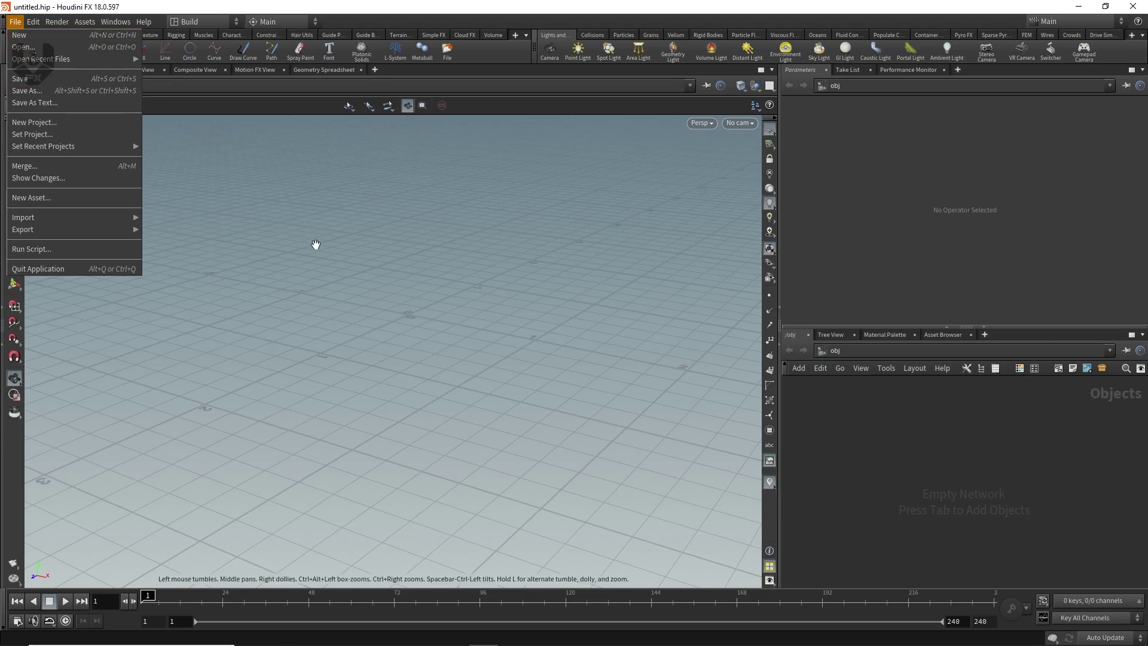
{"action": "left_click", "coordinate": [381, 272]}
{"action": "left_click_drag", "start_coordinate": [395, 315], "coordinate": [398, 322]}
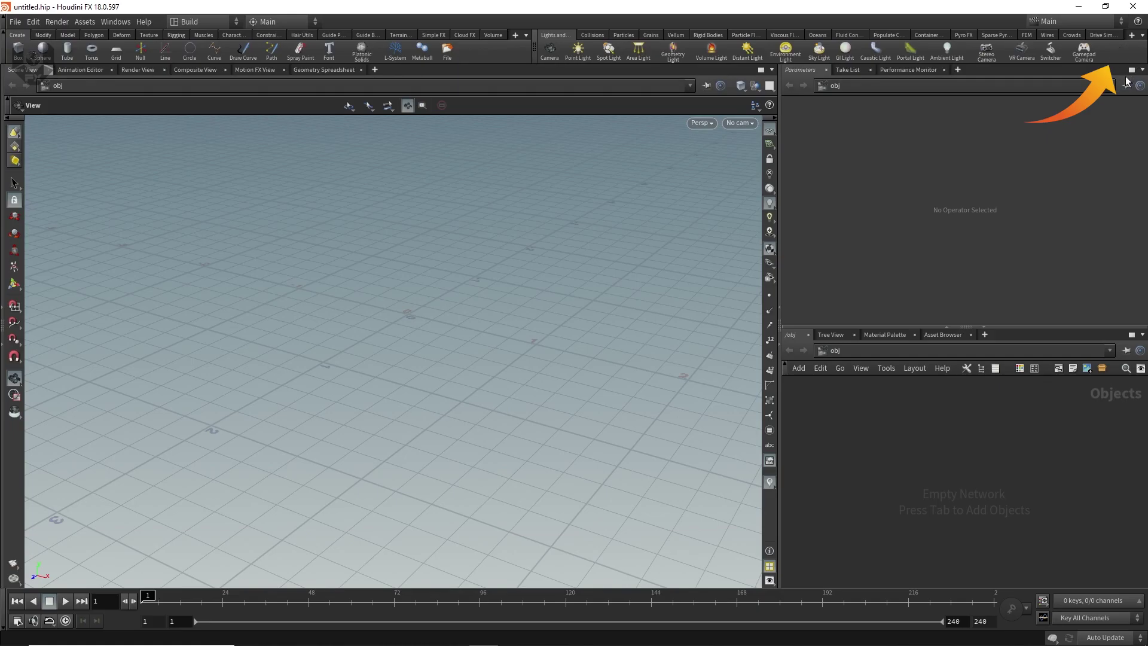
{"action": "middle_click_drag", "start_coordinate": [448, 326], "coordinate": [450, 311]}
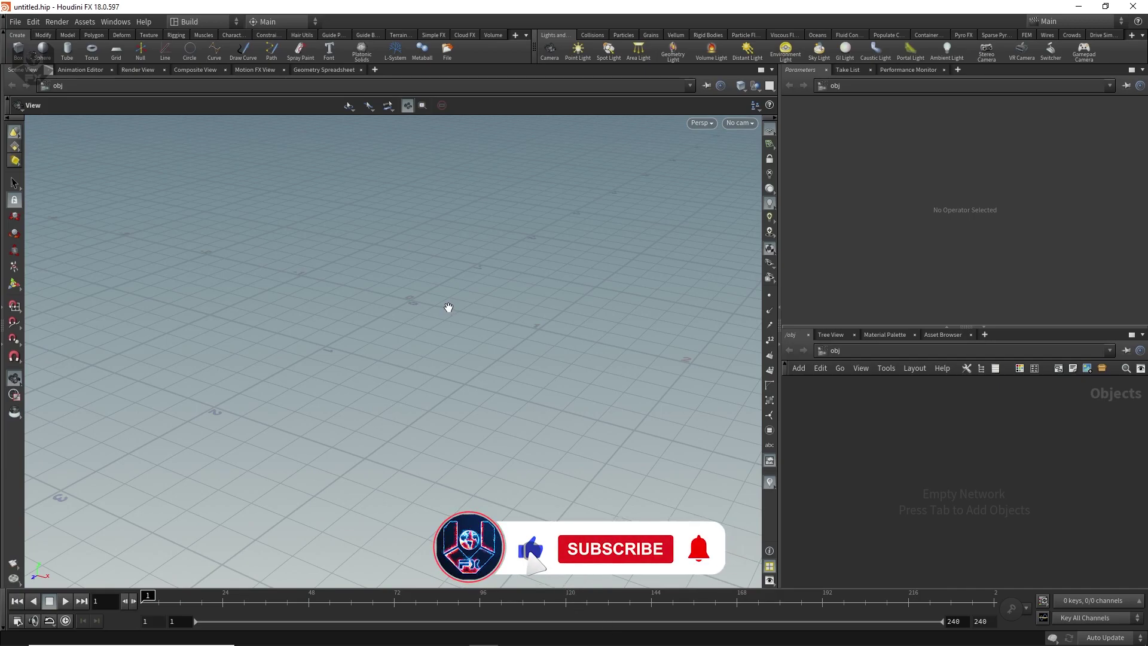
{"action": "left_click_drag", "start_coordinate": [454, 341], "coordinate": [443, 335]}
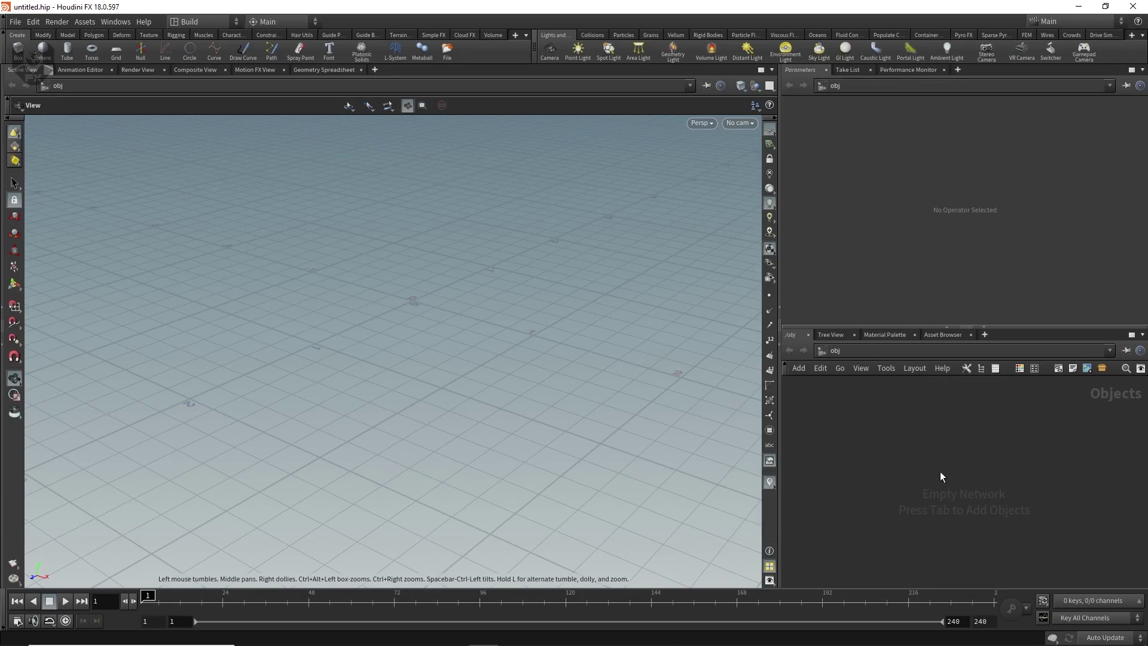
- Create a Geometry object in the empty object network and go inside it
{"action": "key", "text": "Tab"}
{"action": "type", "text": "geo"}
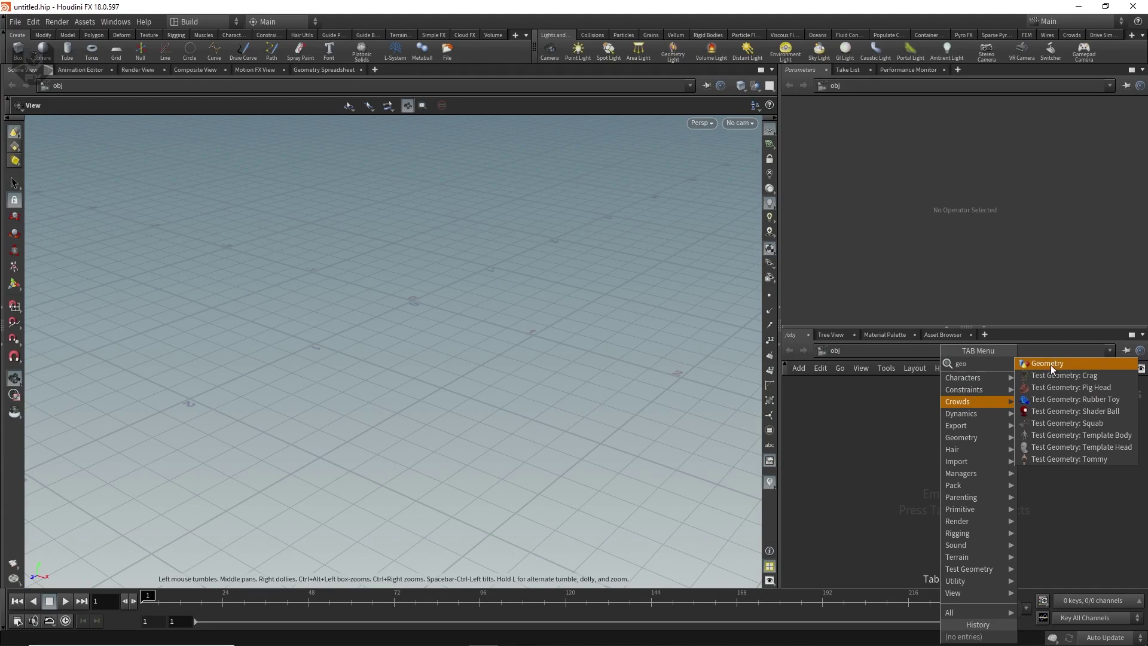
{"action": "left_click", "coordinate": [1051, 365]}
{"action": "left_click", "coordinate": [953, 452]}
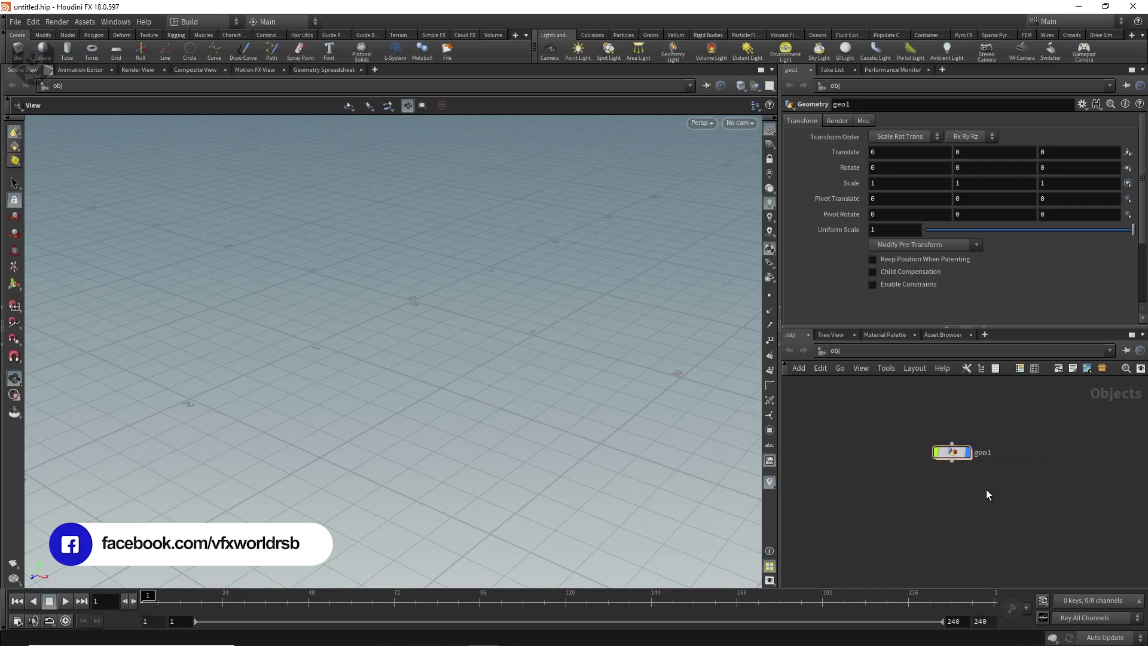
{"action": "double_click", "coordinate": [951, 452]}
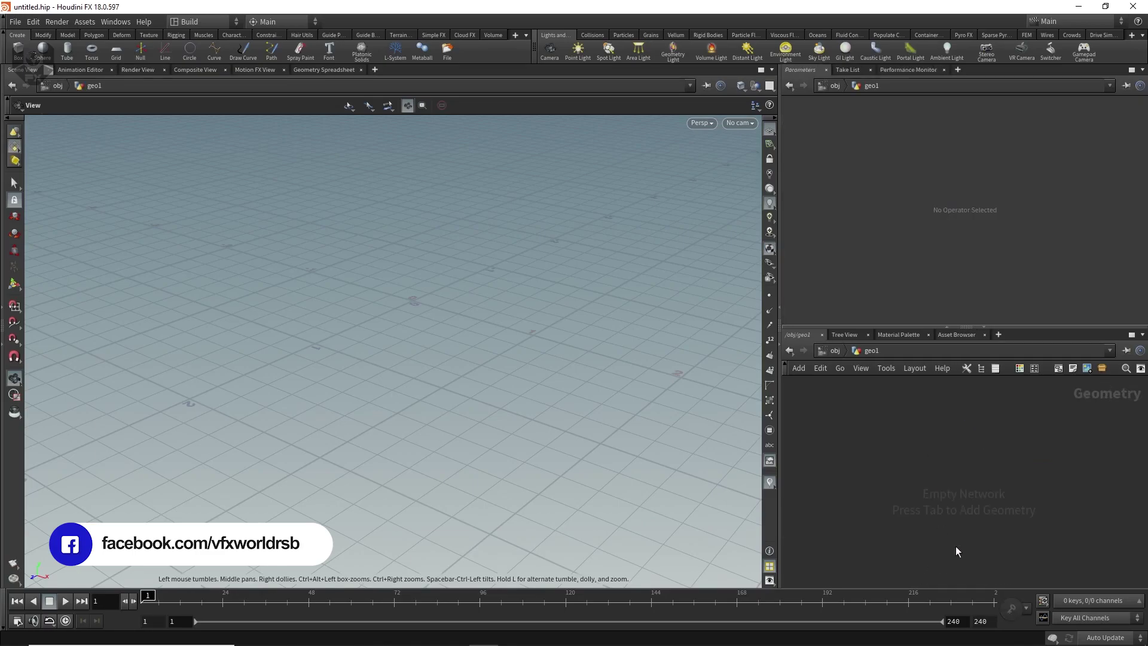
- Add a Sphere node to the empty geometry network
{"action": "key", "text": "Tab"}
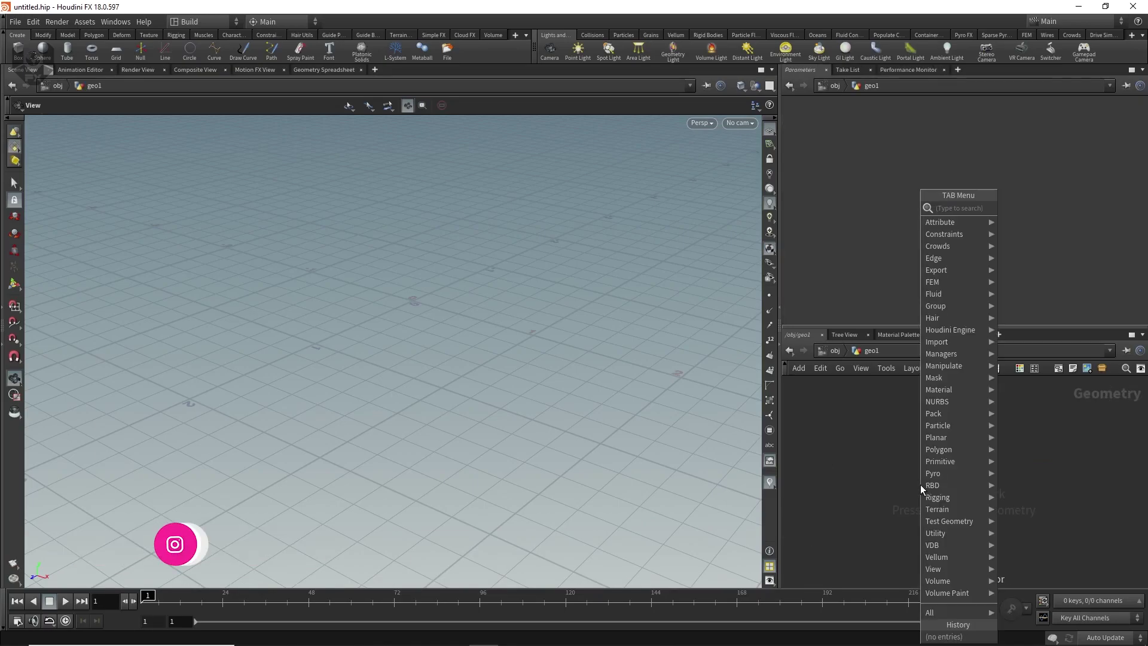
{"action": "type", "text": "sph"}
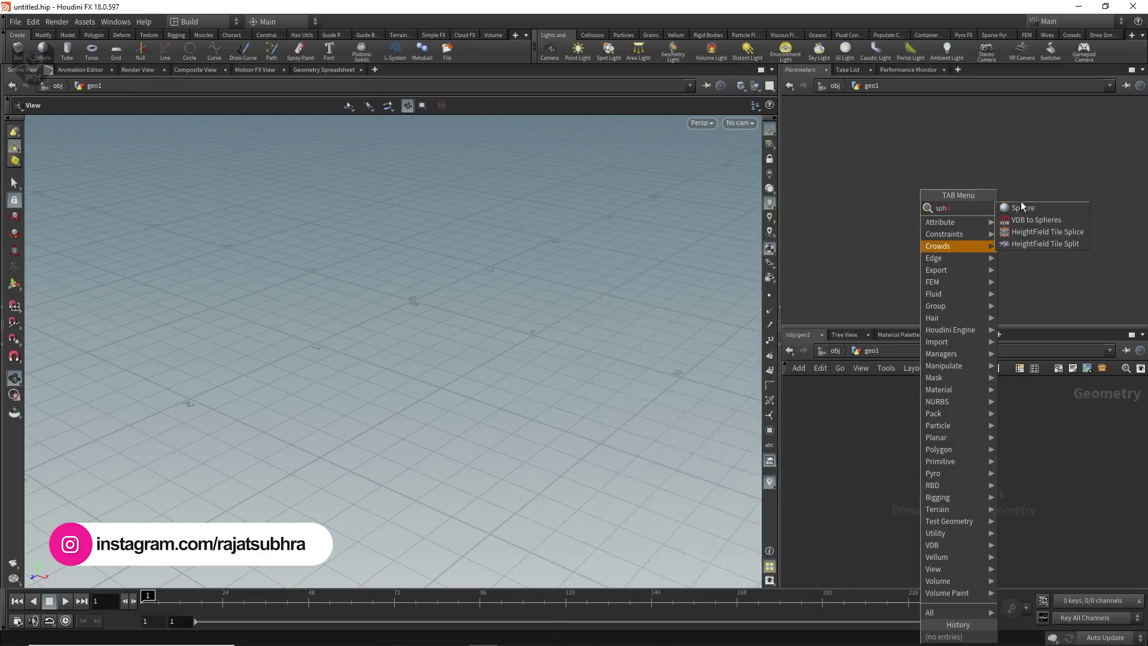
{"action": "left_click", "coordinate": [1031, 209]}
{"action": "left_click", "coordinate": [874, 445]}
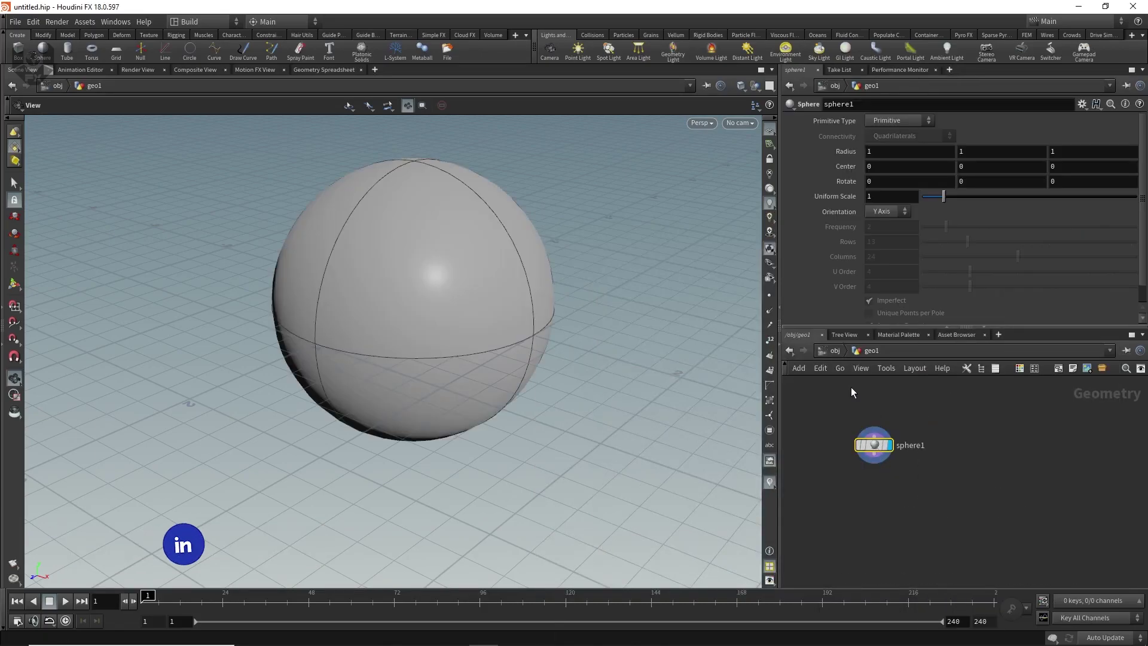
- Set the sphere's primitive type to Polygon Soup and its frequency to 10
{"action": "scroll", "coordinate": [525, 376], "scroll_direction": "down", "scroll_amount": 3}
{"action": "left_click_drag", "start_coordinate": [501, 462], "coordinate": [505, 436]}
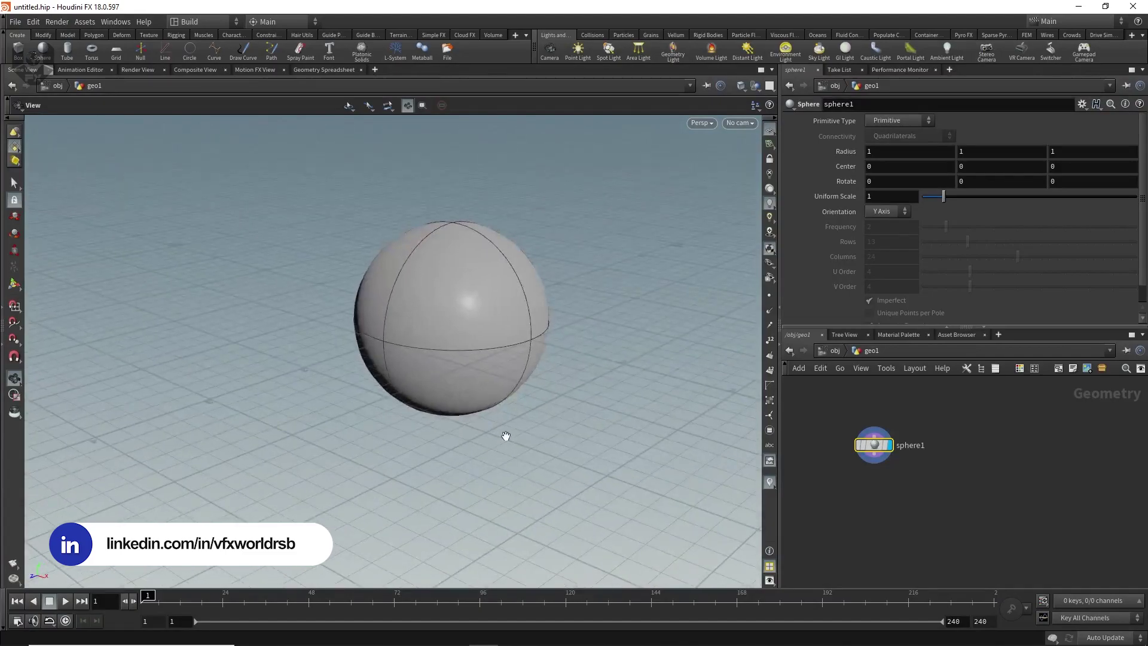
{"action": "left_click", "coordinate": [880, 121]}
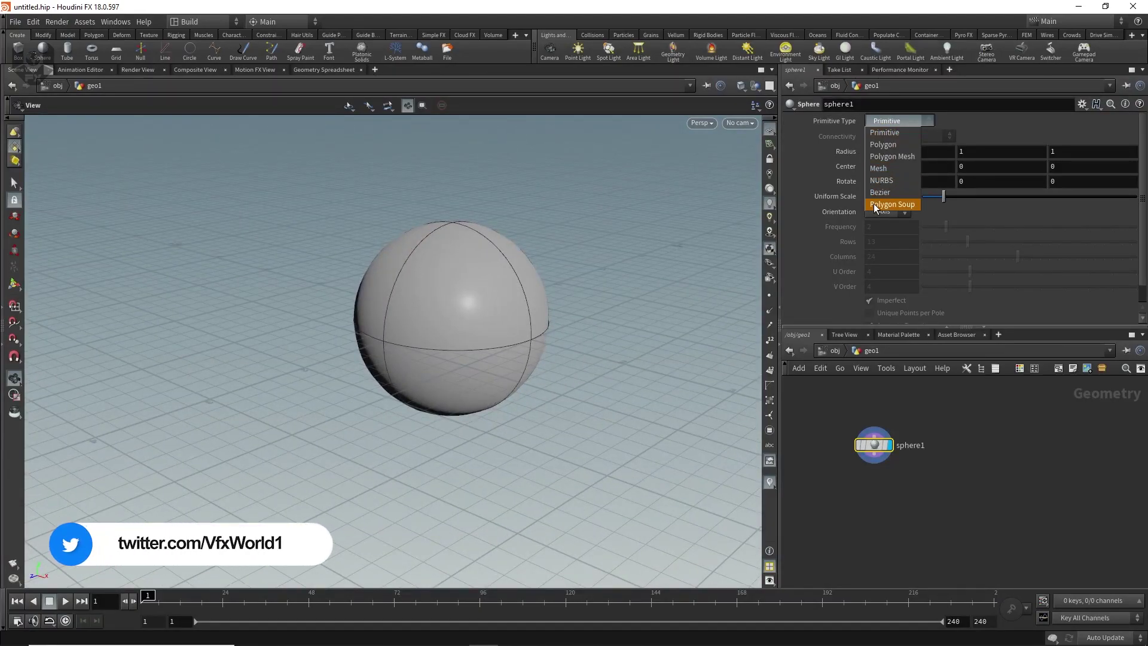
{"action": "left_click", "coordinate": [891, 205]}
{"action": "left_click_drag", "start_coordinate": [495, 333], "coordinate": [556, 236]}
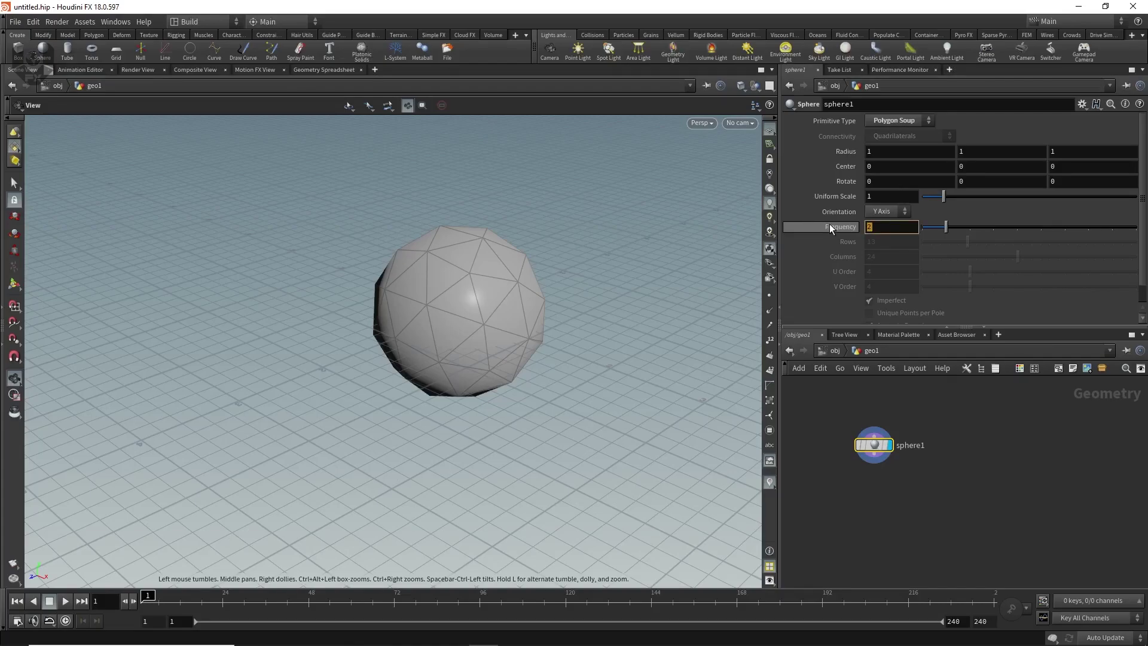
{"action": "mouse_move", "coordinate": [830, 228]}
{"action": "type", "text": "10"}
{"action": "key", "text": "Return"}
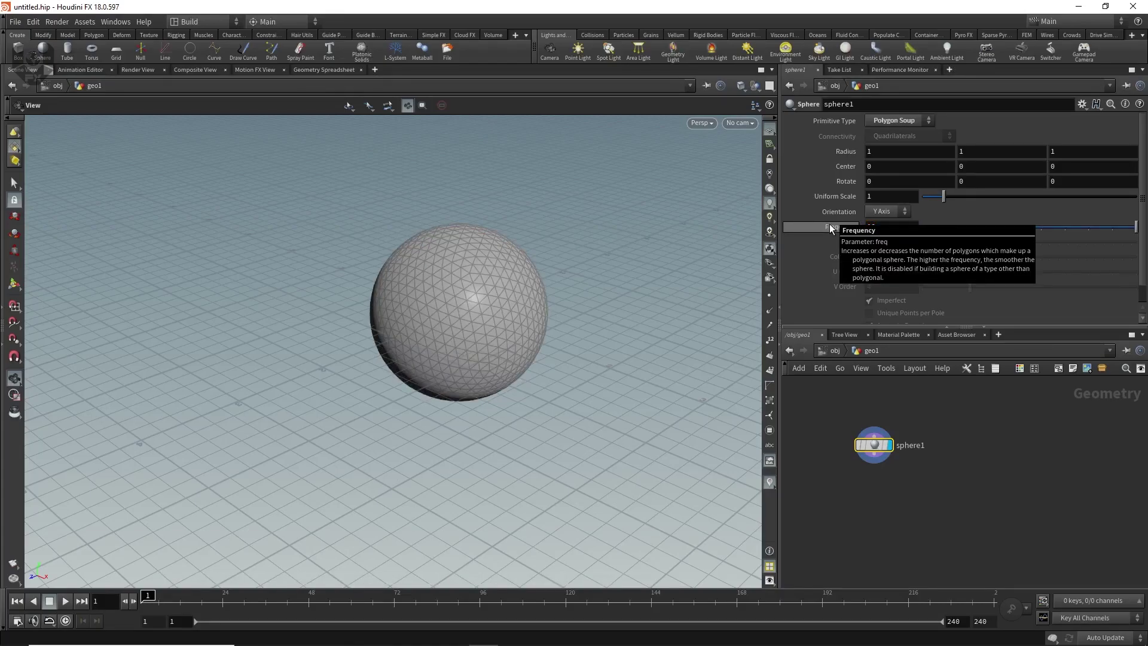
- Append a Mountain node to the sphere's output and display its result in the viewport
{"action": "right_click_drag", "start_coordinate": [505, 356], "coordinate": [524, 353]}
{"action": "left_click_drag", "start_coordinate": [524, 353], "coordinate": [513, 374]}
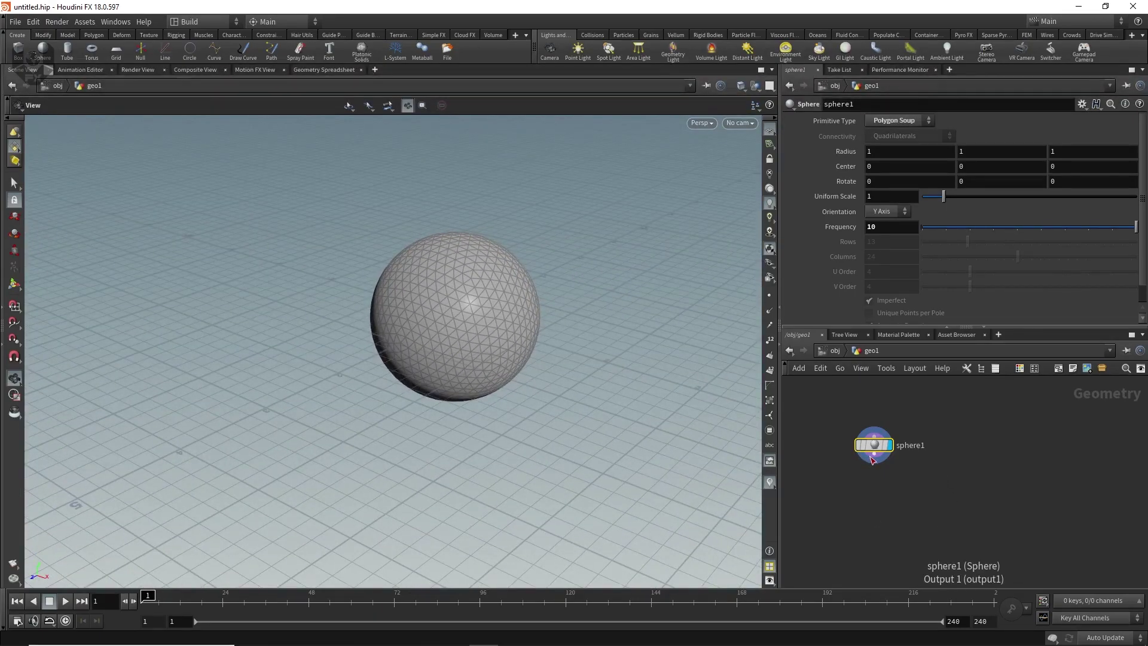
{"action": "left_click", "coordinate": [874, 458]}
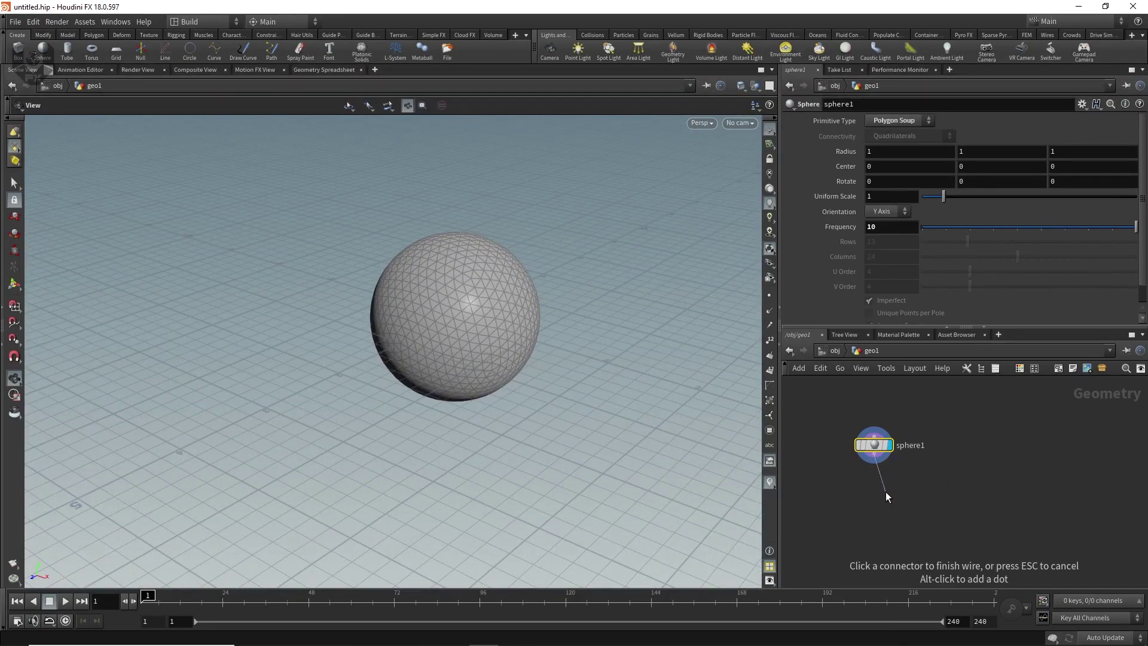
{"action": "left_click", "coordinate": [885, 491]}
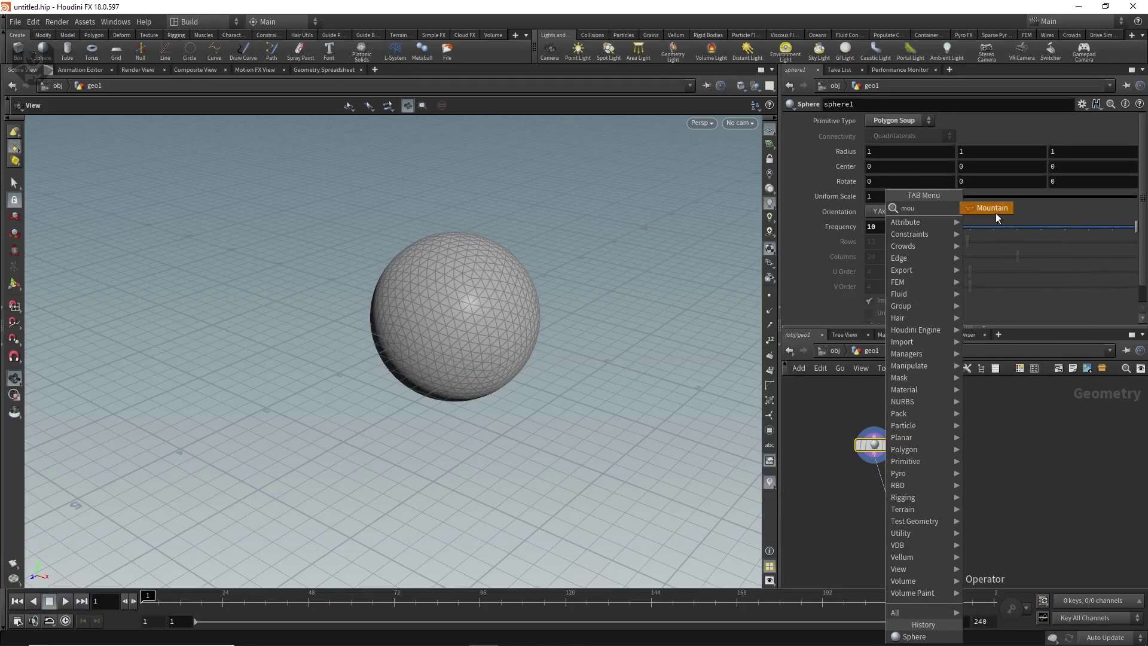
{"action": "left_click", "coordinate": [997, 210]}
{"action": "mouse_move", "coordinate": [876, 507]}
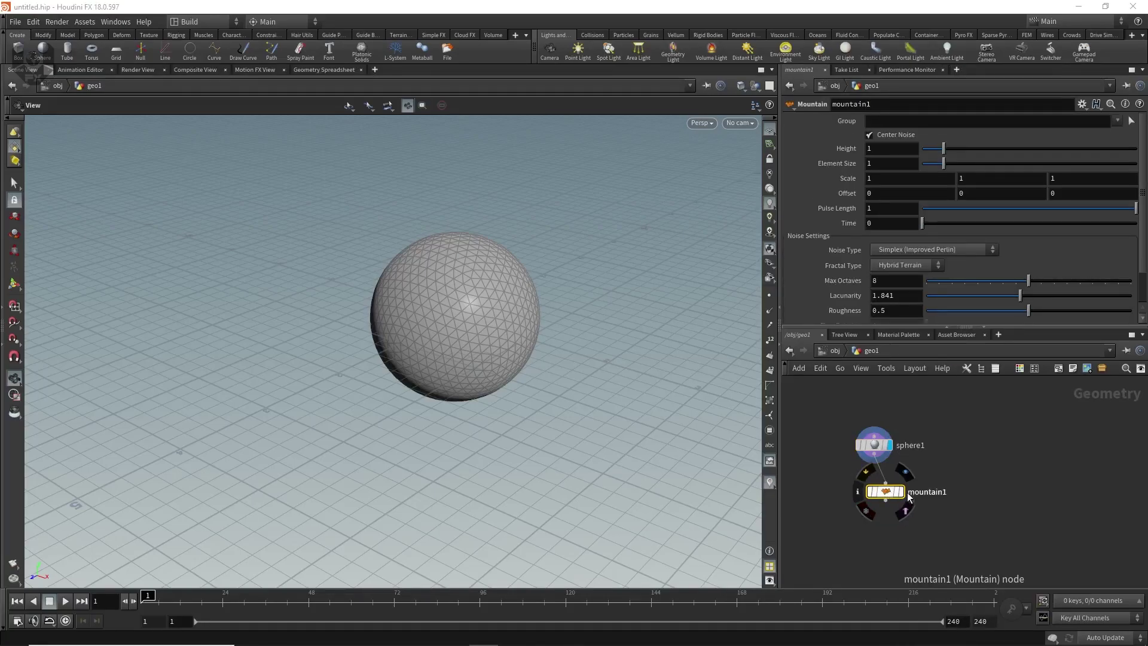
{"action": "left_click", "coordinate": [901, 491]}
- Try stronger displacement on the Mountain node and set its height to 4
{"action": "mouse_move", "coordinate": [589, 383]}
{"action": "left_mouse_down"}
{"action": "mouse_move", "coordinate": [518, 364]}
{"action": "mouse_move", "coordinate": [691, 359]}
{"action": "mouse_move", "coordinate": [525, 393]}
{"action": "mouse_move", "coordinate": [443, 389]}
{"action": "mouse_move", "coordinate": [518, 389]}
{"action": "mouse_move", "coordinate": [546, 369]}
{"action": "left_mouse_up"}
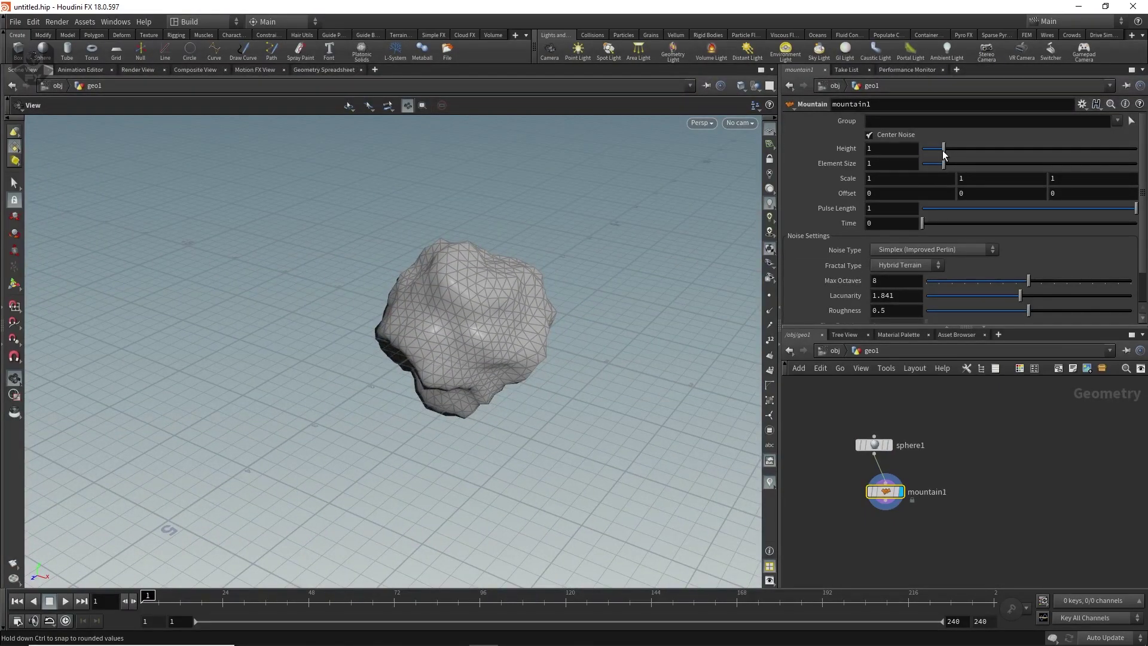
{"action": "left_click_drag", "start_coordinate": [945, 149], "coordinate": [981, 149]}
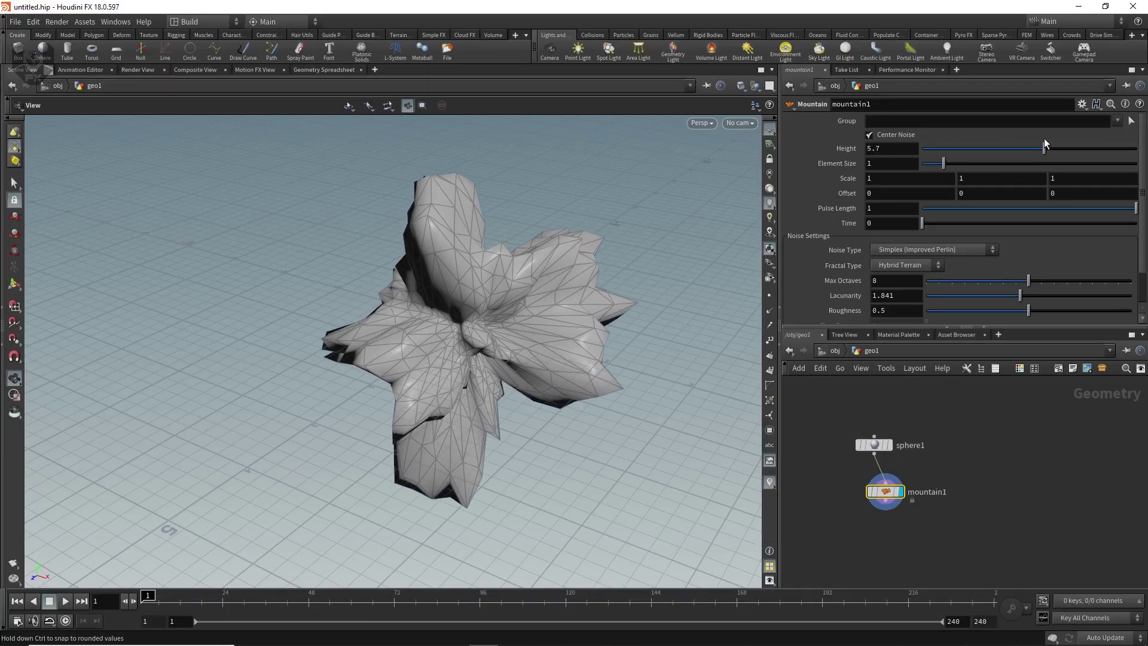
{"action": "left_click_drag", "start_coordinate": [658, 271], "coordinate": [630, 311]}
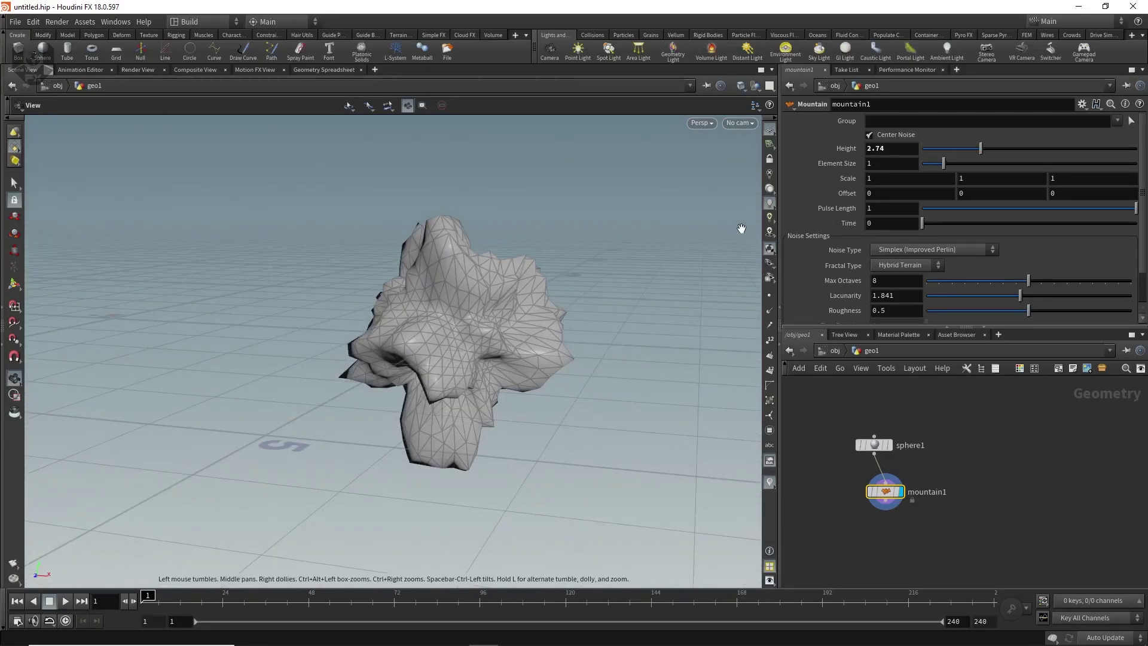
{"action": "double_click", "coordinate": [895, 153]}
{"action": "type", "text": "4"}
{"action": "key", "text": "Return"}
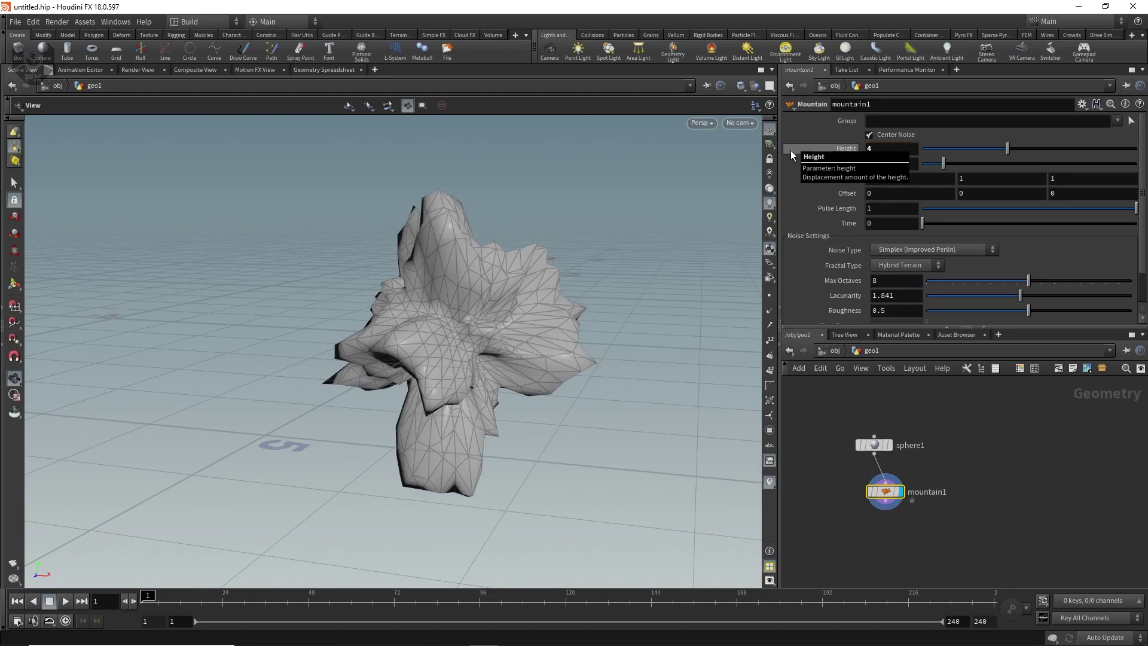
- Adjust the Mountain noise to an element size of 1.09, roughness of 0.635 and lacunarity of 1.72
{"action": "left_click_drag", "start_coordinate": [491, 366], "coordinate": [457, 333]}
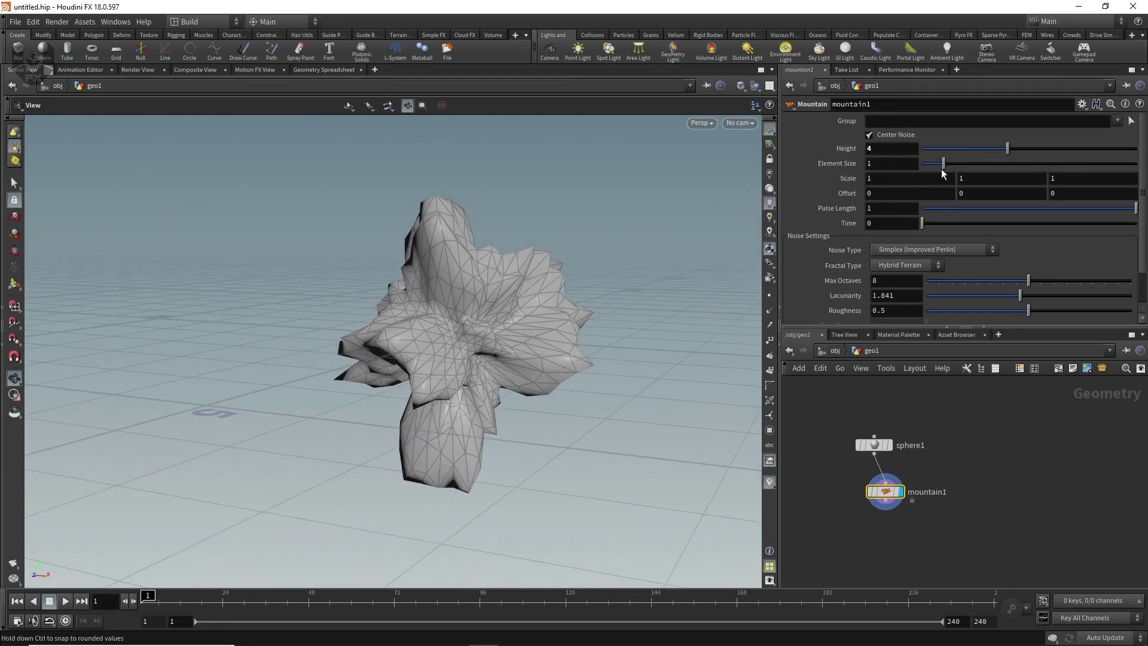
{"action": "left_click_drag", "start_coordinate": [944, 164], "coordinate": [945, 166]}
{"action": "scroll", "coordinate": [502, 418], "scroll_direction": "down", "scroll_amount": 1}
{"action": "left_click_drag", "start_coordinate": [507, 406], "coordinate": [509, 421]}
{"action": "scroll", "coordinate": [835, 283], "scroll_direction": "down", "scroll_amount": 2}
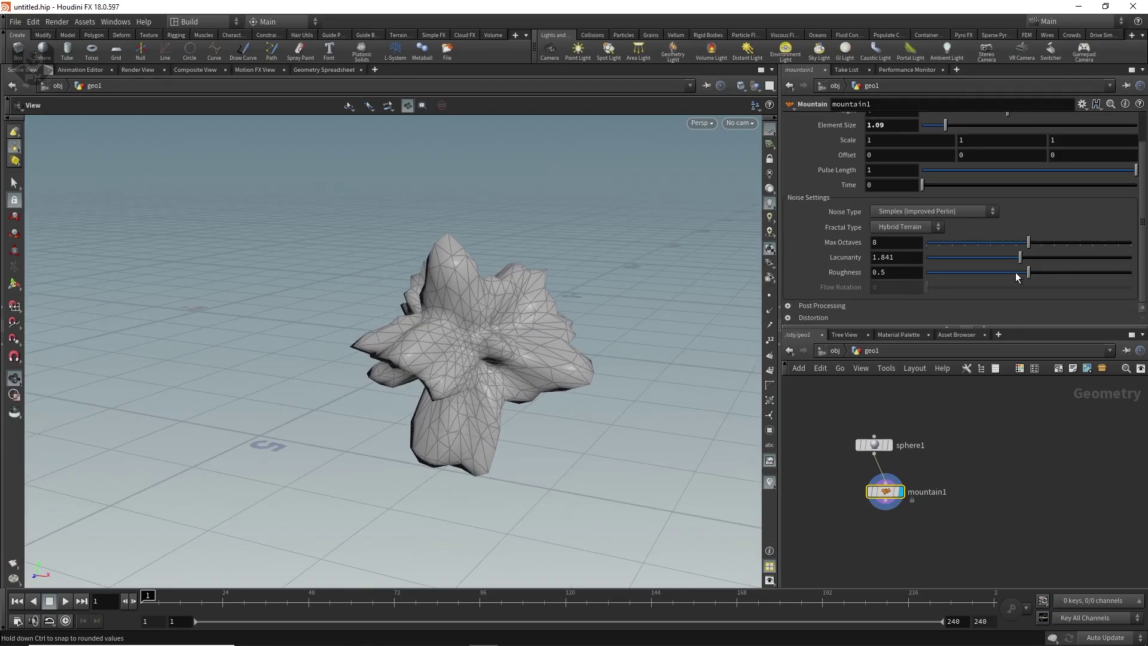
{"action": "mouse_move", "coordinate": [1028, 274]}
{"action": "left_mouse_down"}
{"action": "mouse_move", "coordinate": [1055, 273]}
{"action": "mouse_move", "coordinate": [1014, 257]}
{"action": "left_mouse_up"}
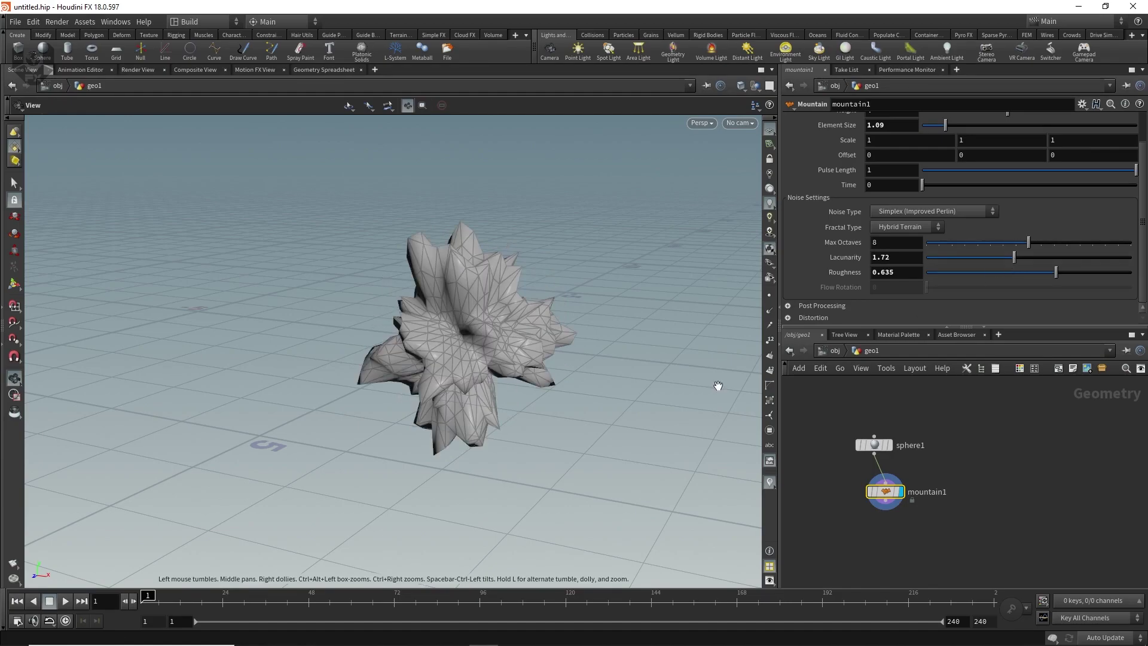
{"action": "left_click_drag", "start_coordinate": [718, 384], "coordinate": [531, 328]}
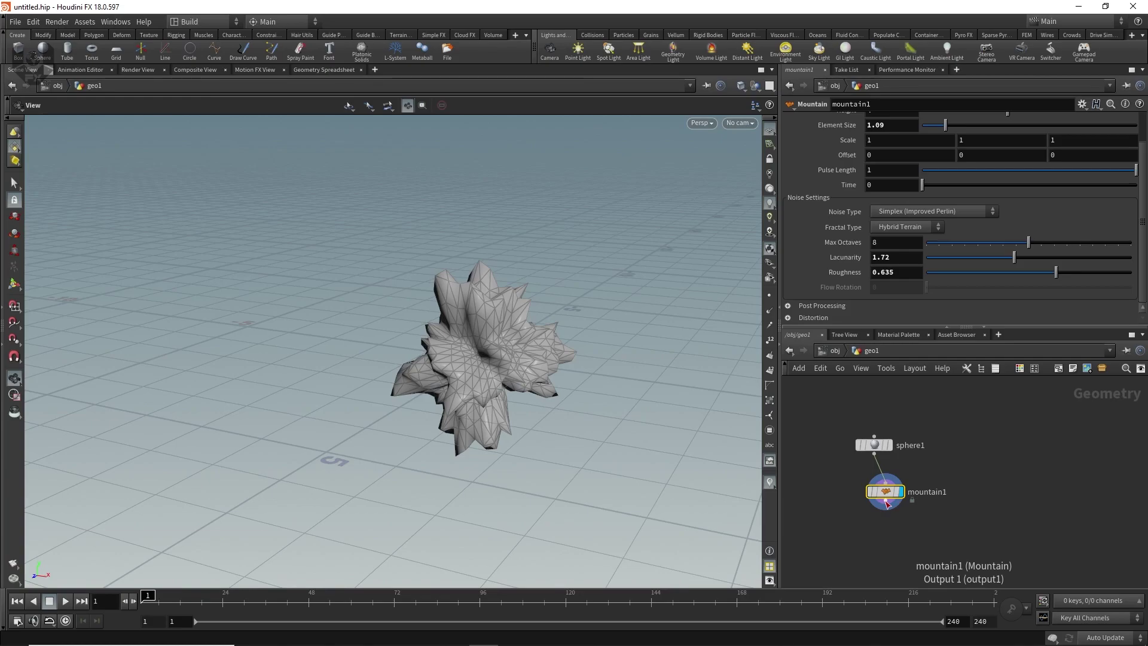
- Append a Scatter node to the Mountain node's output and display the scattered points
{"action": "left_click_drag", "start_coordinate": [887, 503], "coordinate": [894, 523]}
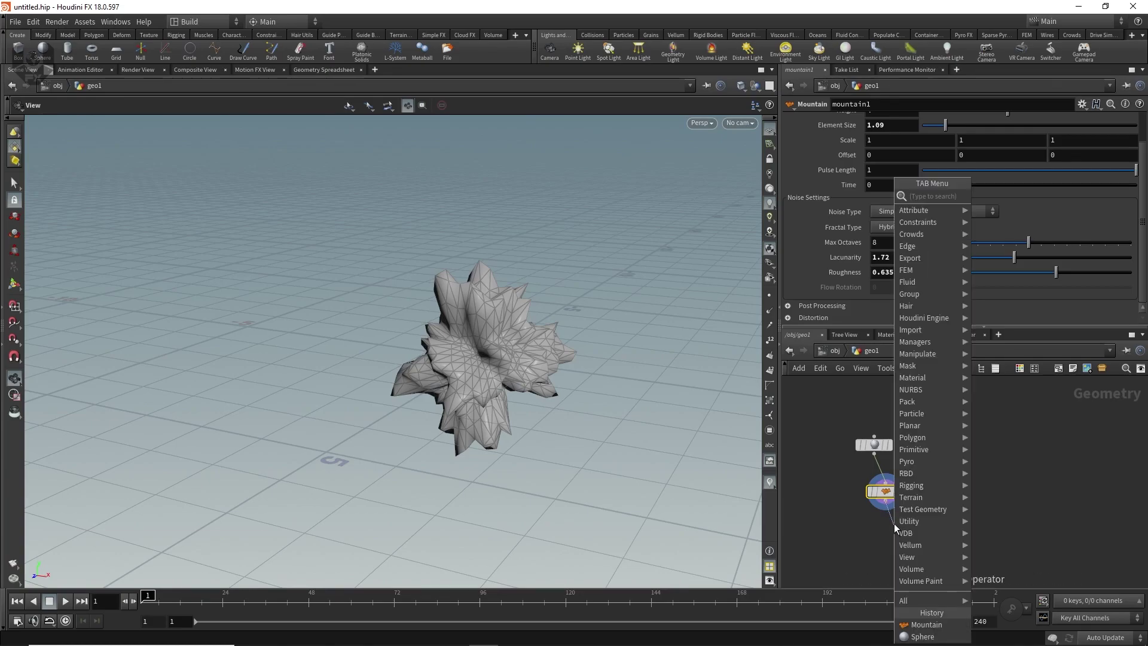
{"action": "type", "text": "sca"}
{"action": "left_click", "coordinate": [978, 197]}
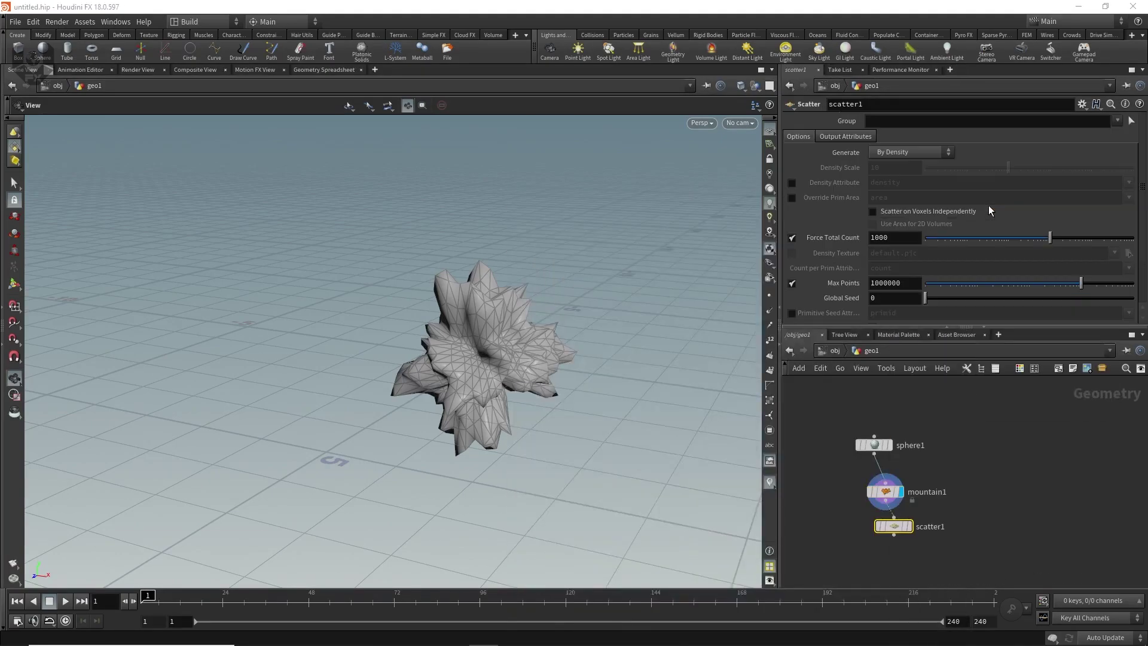
{"action": "left_click_drag", "start_coordinate": [685, 474], "coordinate": [483, 424]}
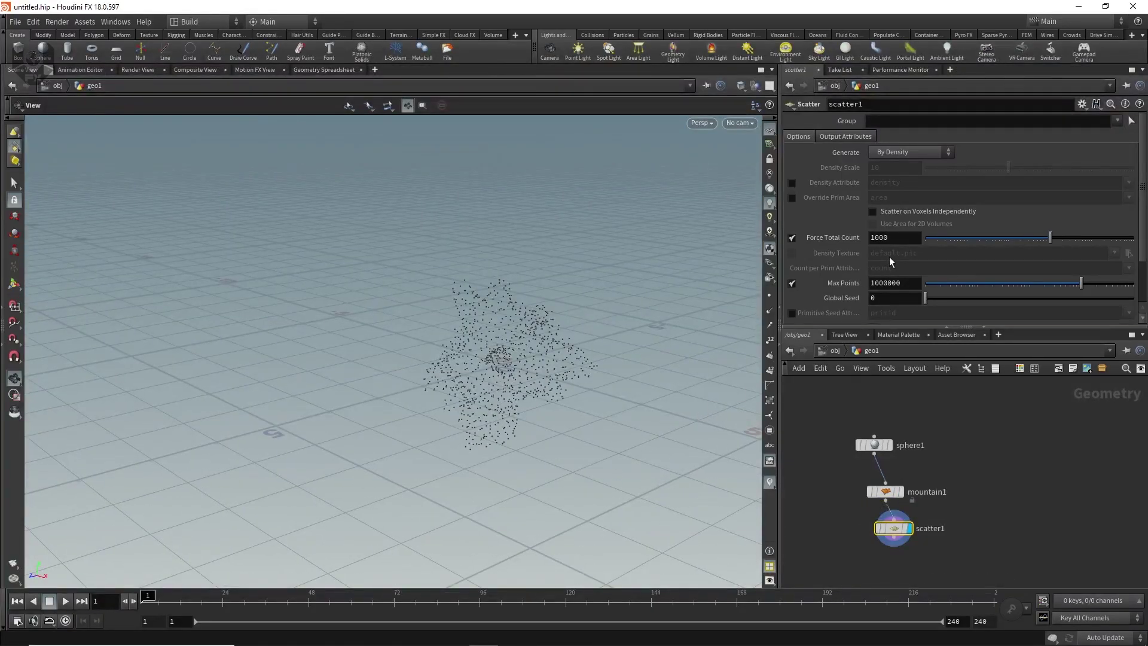
- Set the Scatter node's relax iterations to 3, max relax radius to 25 and Scale Radii By to 0.293
{"action": "scroll", "coordinate": [845, 267], "scroll_direction": "down", "scroll_amount": 2}
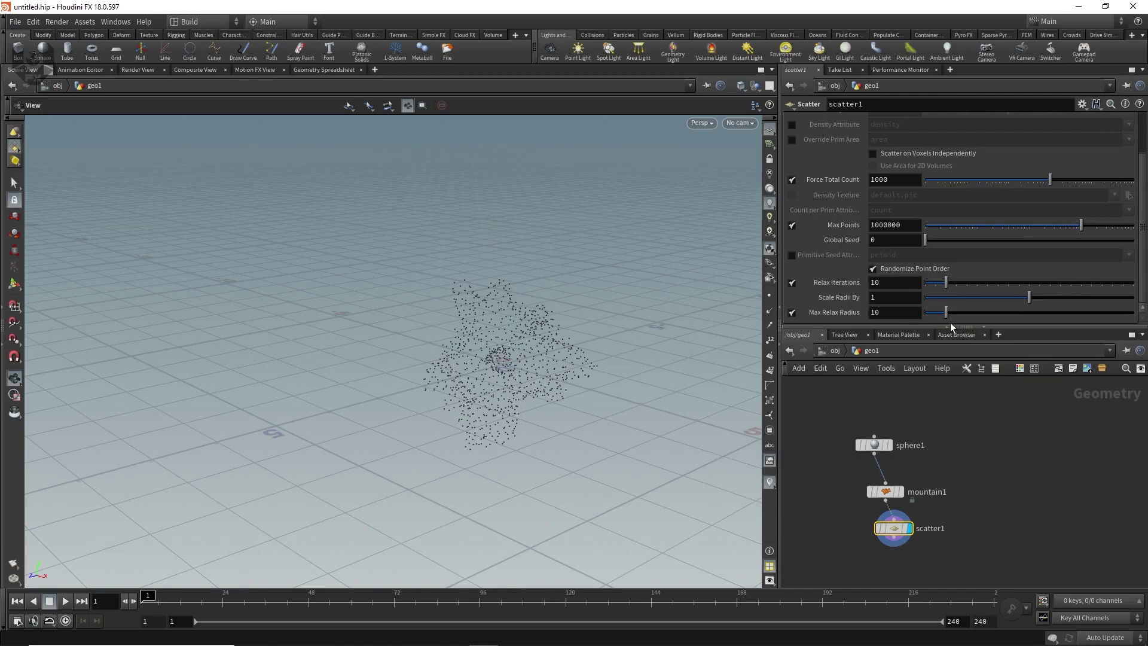
{"action": "left_click_drag", "start_coordinate": [900, 284], "coordinate": [827, 285]}
{"action": "type", "text": "3"}
{"action": "key", "text": "Return"}
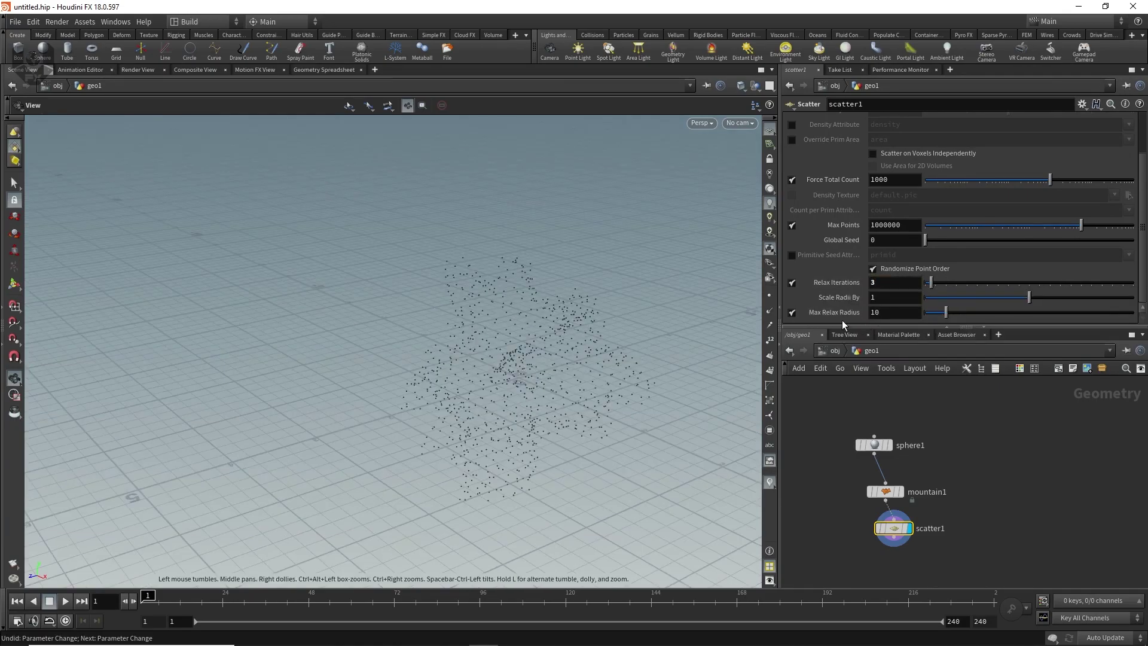
{"action": "double_click", "coordinate": [904, 317]}
{"action": "type", "text": "25"}
{"action": "key", "text": "Return"}
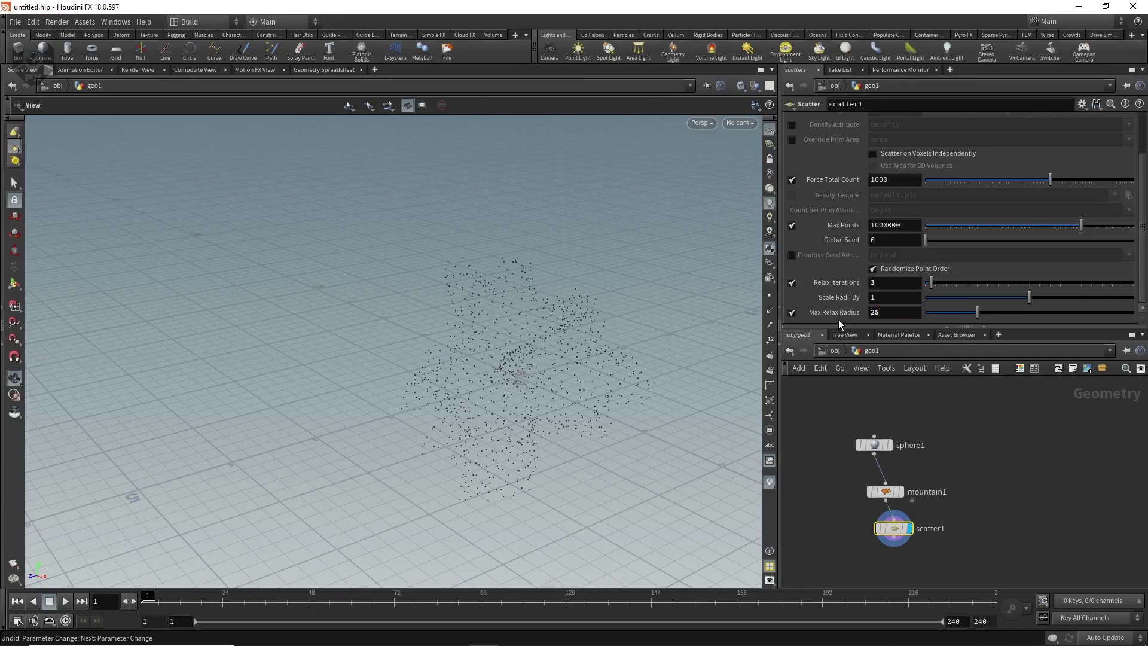
{"action": "left_click_drag", "start_coordinate": [1028, 297], "coordinate": [955, 302]}
- Duplicate the sphere, mountain and scatter nodes as a second chain beside the original
{"action": "left_click_drag", "start_coordinate": [420, 351], "coordinate": [511, 359]}
{"action": "left_click_drag", "start_coordinate": [523, 262], "coordinate": [532, 311]}
{"action": "middle_click_drag", "start_coordinate": [861, 494], "coordinate": [868, 471]}
{"action": "left_click_drag", "start_coordinate": [1012, 386], "coordinate": [833, 557]}
{"action": "key", "text": "ctrl+c"}
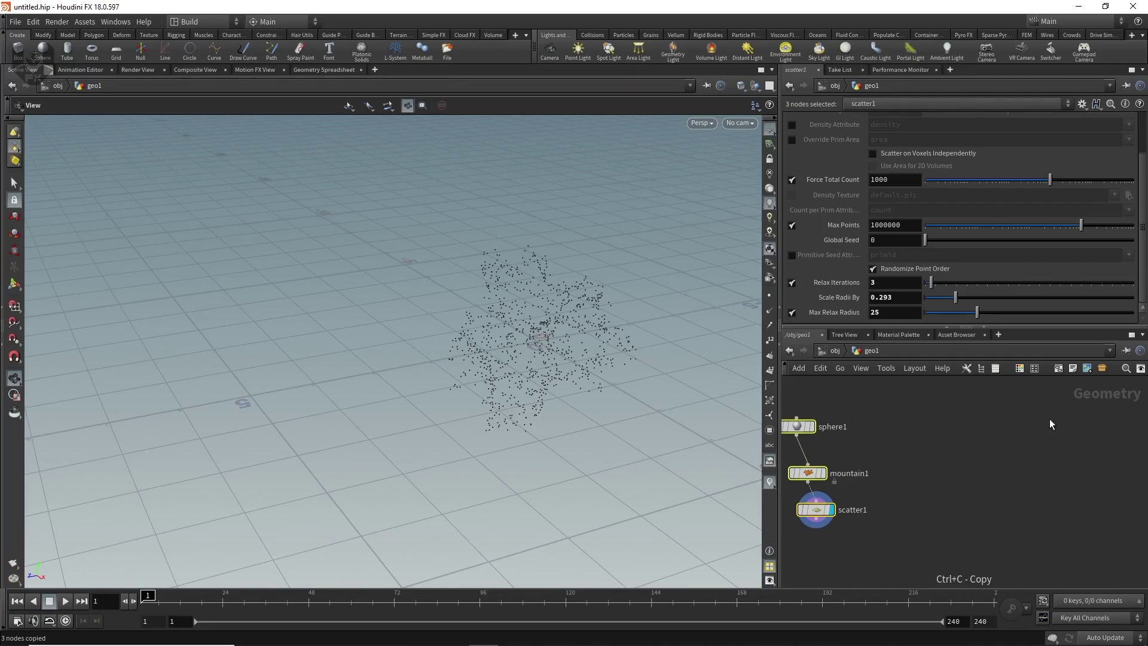
{"action": "key", "text": "ctrl+v"}
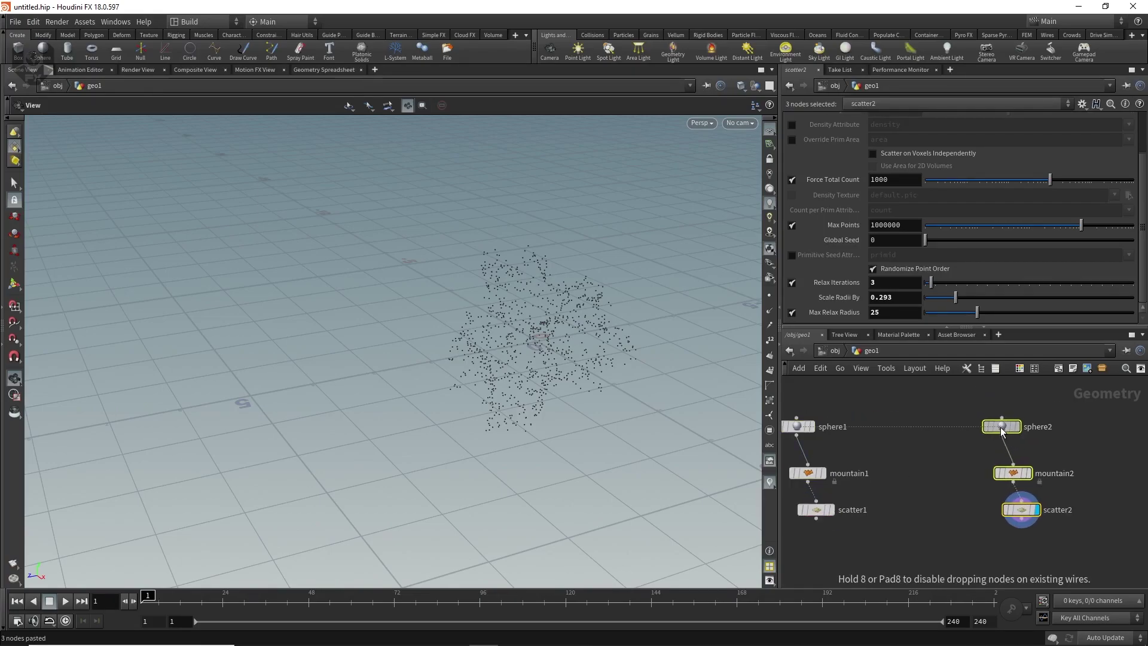
{"action": "left_click_drag", "start_coordinate": [1001, 428], "coordinate": [1002, 429]}
- Straighten both node chains into tidy vertical columns in the network
{"action": "left_click", "coordinate": [939, 490]}
{"action": "middle_click_drag", "start_coordinate": [928, 500], "coordinate": [974, 487]}
{"action": "left_click_drag", "start_coordinate": [972, 447], "coordinate": [822, 529]}
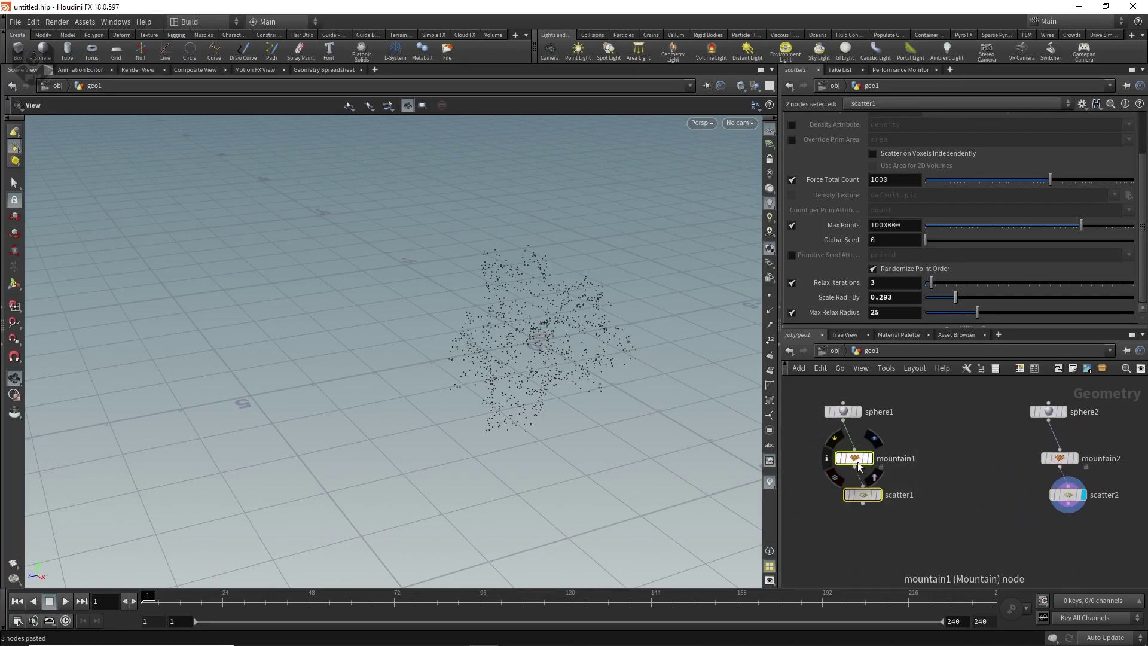
{"action": "left_click_drag", "start_coordinate": [857, 461], "coordinate": [843, 463]}
{"action": "left_click", "coordinate": [878, 531]}
{"action": "key", "text": "l"}
{"action": "left_click_drag", "start_coordinate": [1089, 544], "coordinate": [1028, 457]}
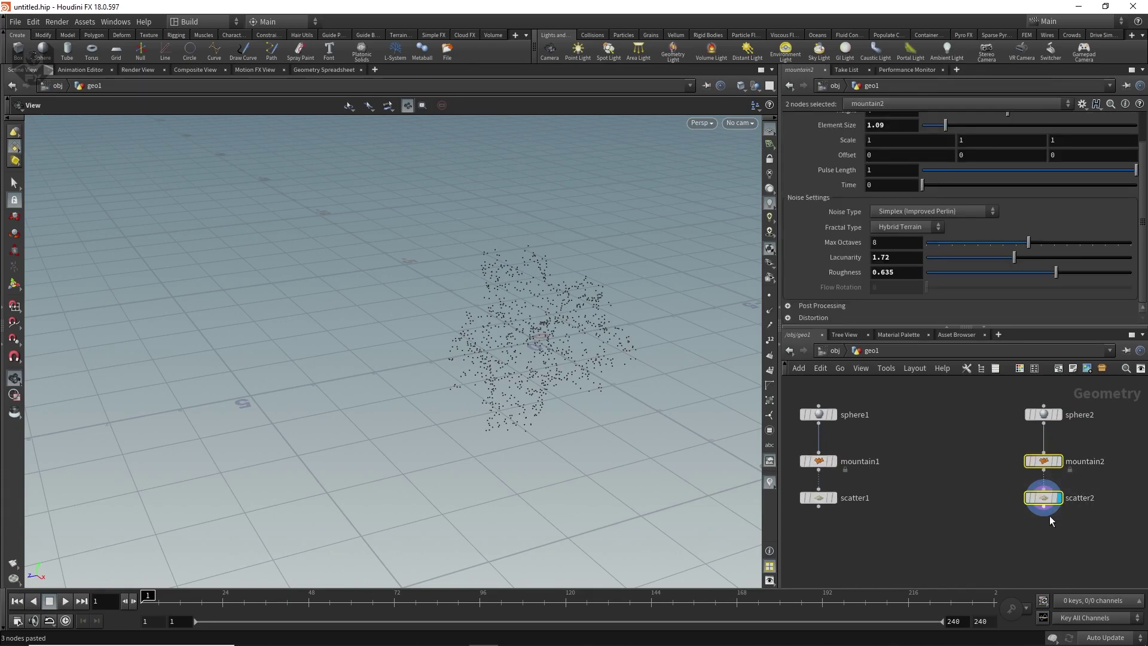
- Append a Transform node to the second chain's Scatter node and display its result
{"action": "left_click", "coordinate": [1043, 506]}
{"action": "right_click", "coordinate": [1040, 535]}
{"action": "left_click", "coordinate": [1018, 529]}
{"action": "left_click", "coordinate": [1044, 507]}
{"action": "left_click", "coordinate": [1064, 554]}
{"action": "type", "text": "t"}
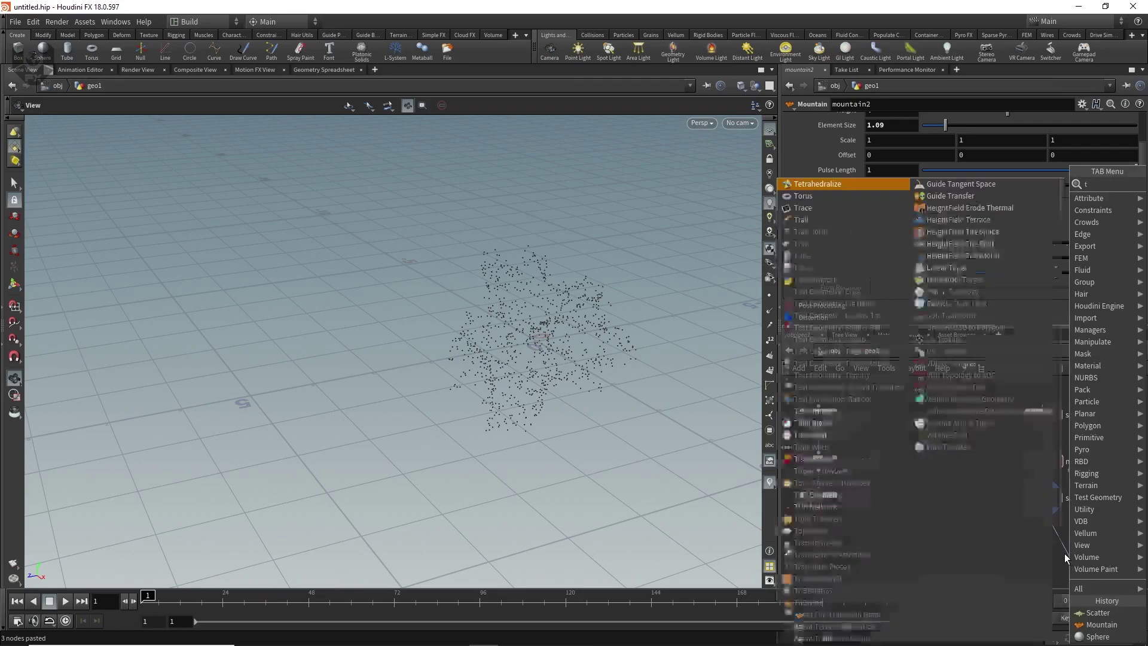
{"action": "type", "text": "rans"}
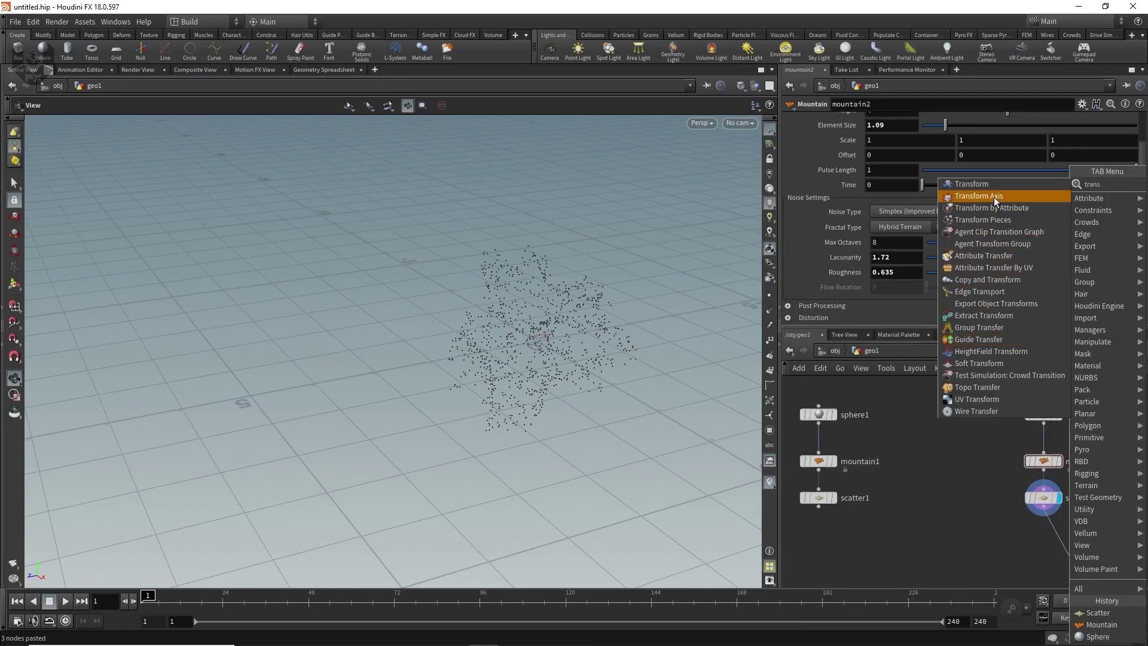
{"action": "left_click", "coordinate": [995, 183]}
{"action": "left_click", "coordinate": [1056, 548]}
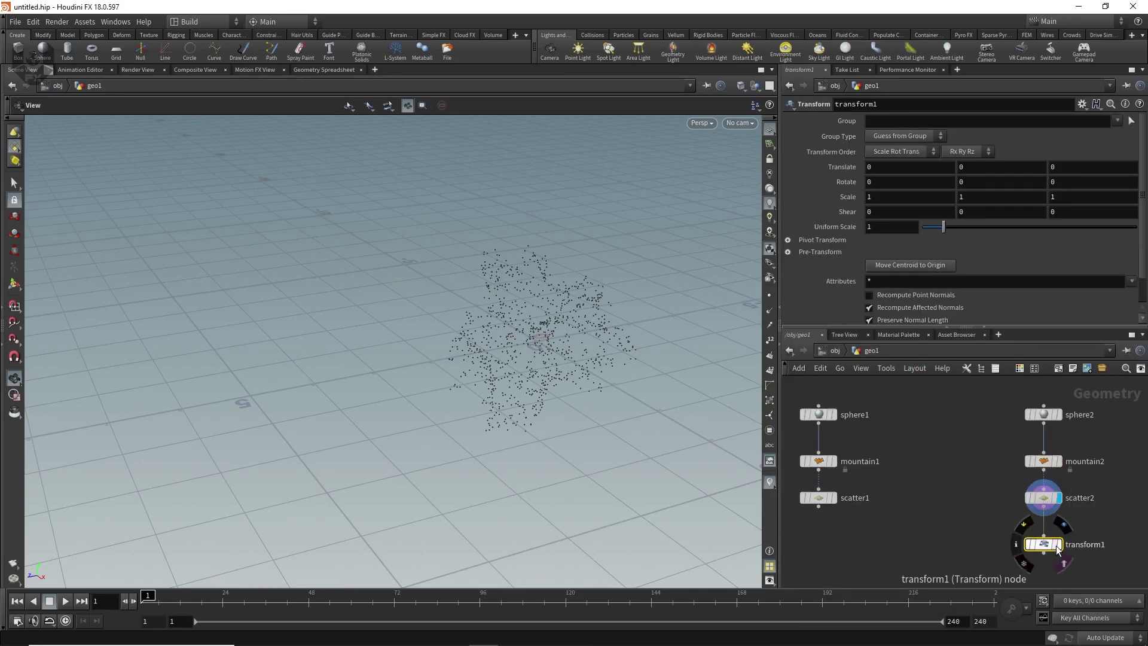
{"action": "left_click", "coordinate": [1057, 545]}
- Scale the second point cloud uniformly to 1.9 with the Transform node
{"action": "scroll", "coordinate": [582, 432], "scroll_direction": "up", "scroll_amount": 2}
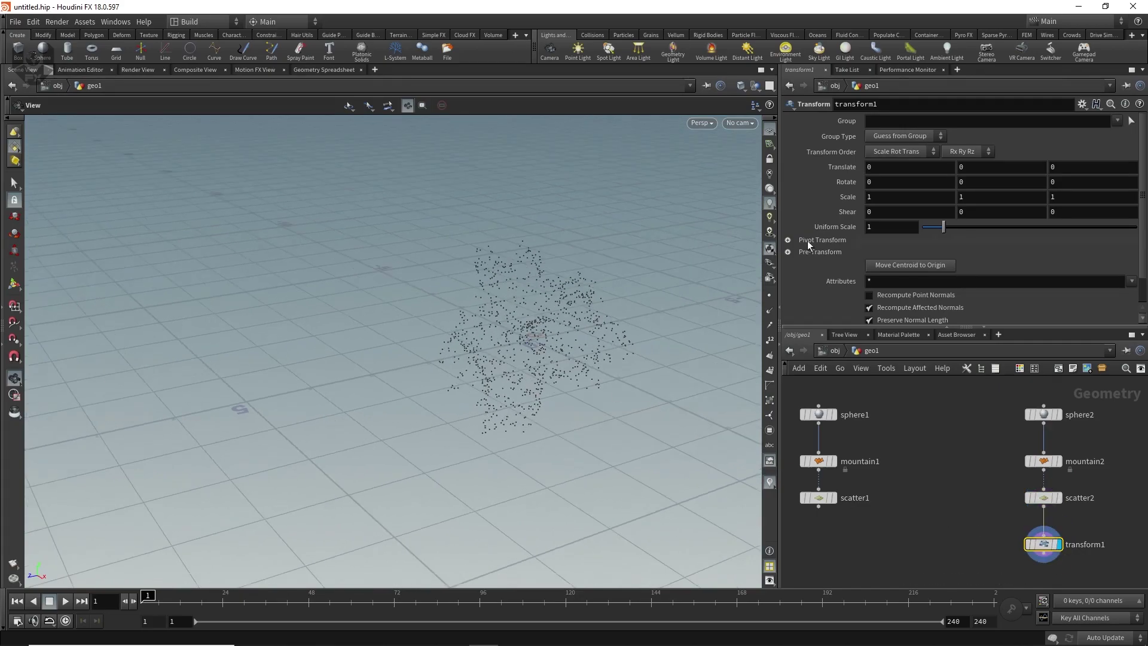
{"action": "left_click_drag", "start_coordinate": [944, 230], "coordinate": [963, 229]}
{"action": "scroll", "coordinate": [838, 290], "scroll_direction": "down", "scroll_amount": 1}
{"action": "scroll", "coordinate": [856, 246], "scroll_direction": "up", "scroll_amount": 1}
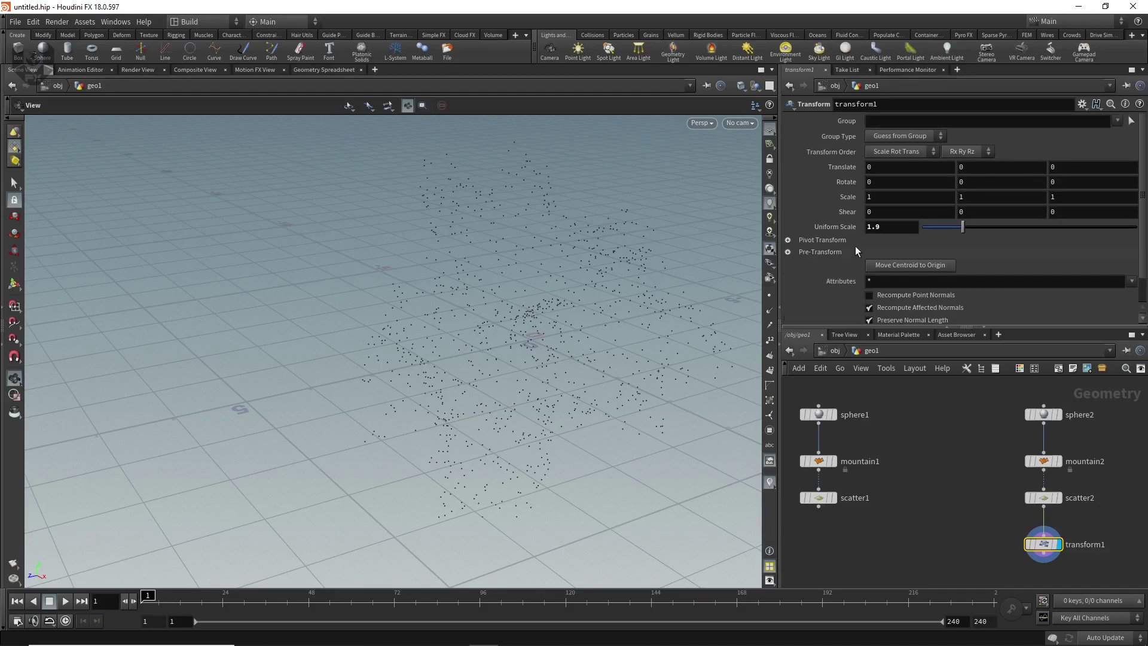
- Rotate the second point cloud by 45, 90 and 25 degrees about X, Y and Z
{"action": "left_click", "coordinate": [892, 184]}
{"action": "type", "text": "45"}
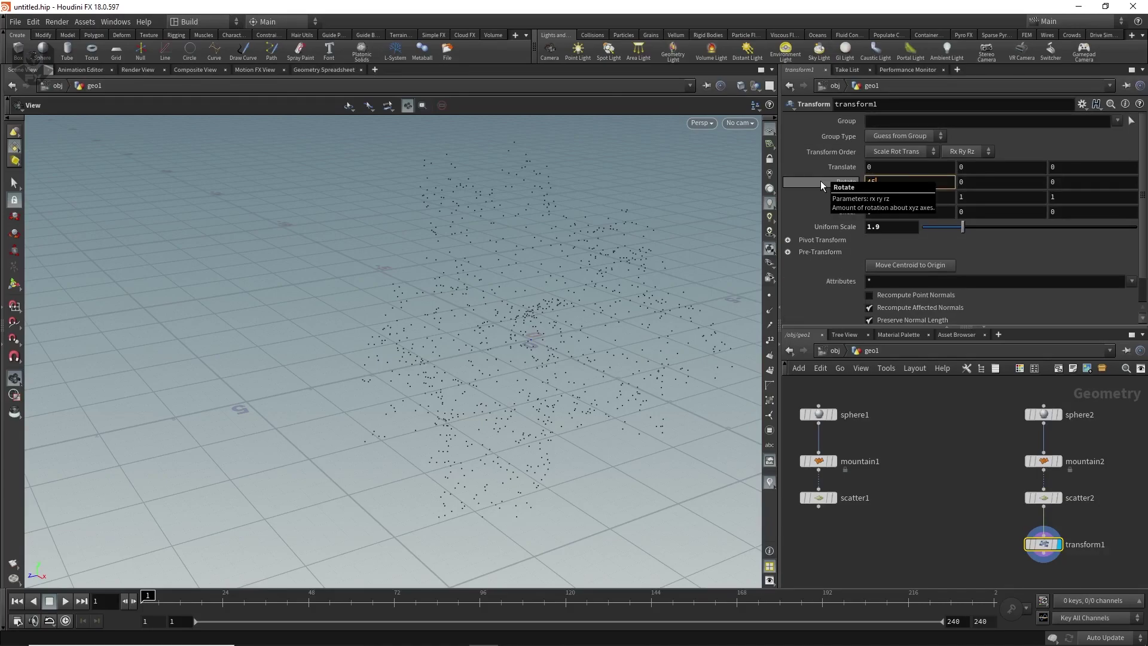
{"action": "key", "text": "Tab"}
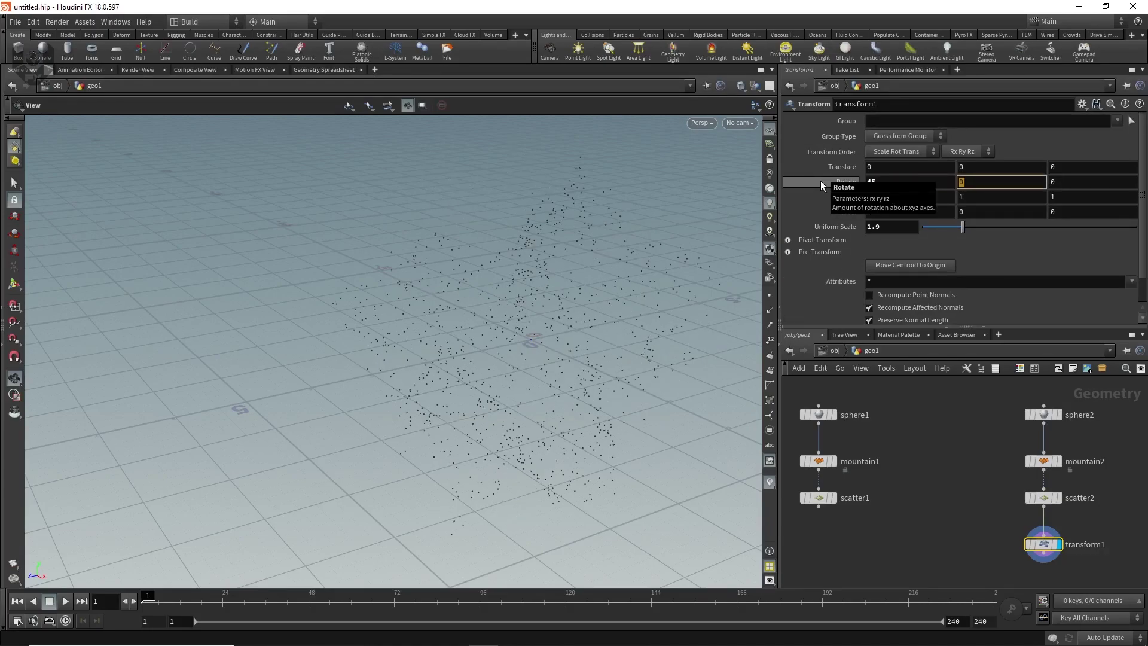
{"action": "type", "text": "90"}
{"action": "key", "text": "Tab"}
{"action": "type", "text": "25"}
{"action": "key", "text": "Return"}
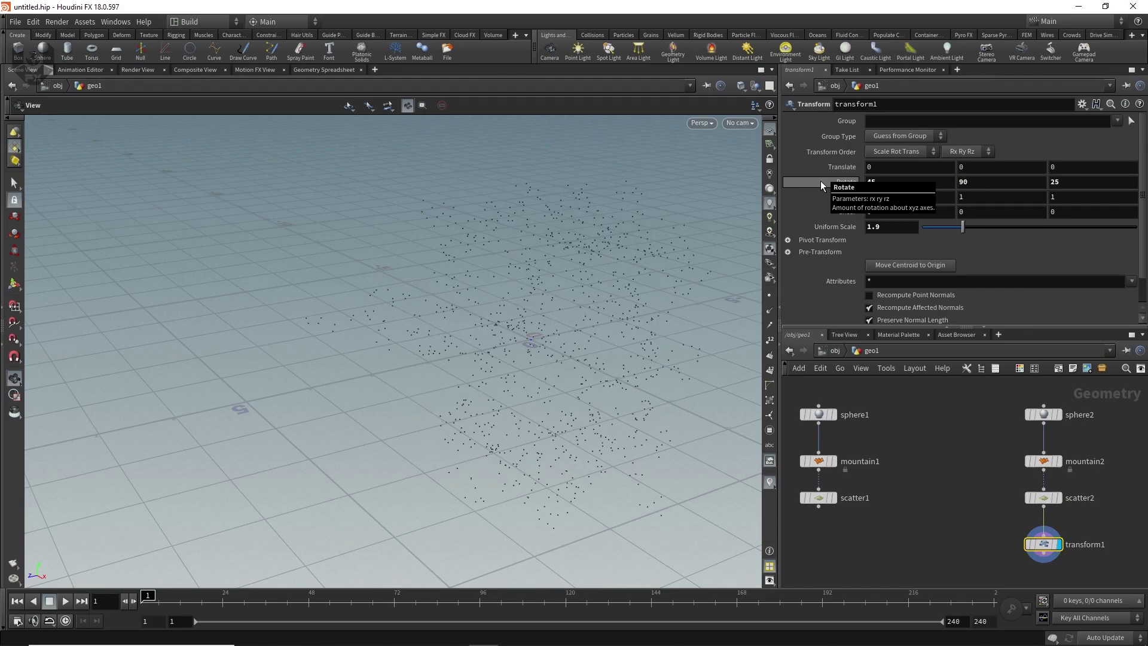
{"action": "left_click_drag", "start_coordinate": [419, 413], "coordinate": [512, 379]}
- Add a Merge node joining the first chain's Scatter and the second chain's Transform, and display the combined points
{"action": "middle_click_drag", "start_coordinate": [954, 480], "coordinate": [952, 455]}
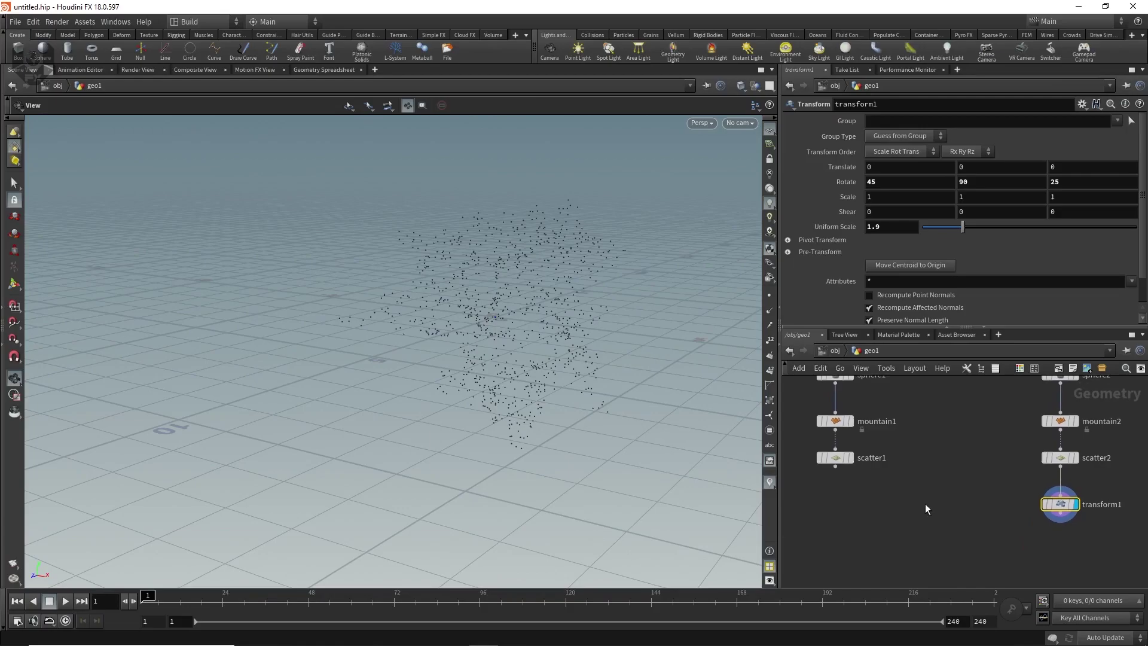
{"action": "key", "text": "Tab"}
{"action": "type", "text": "ME"}
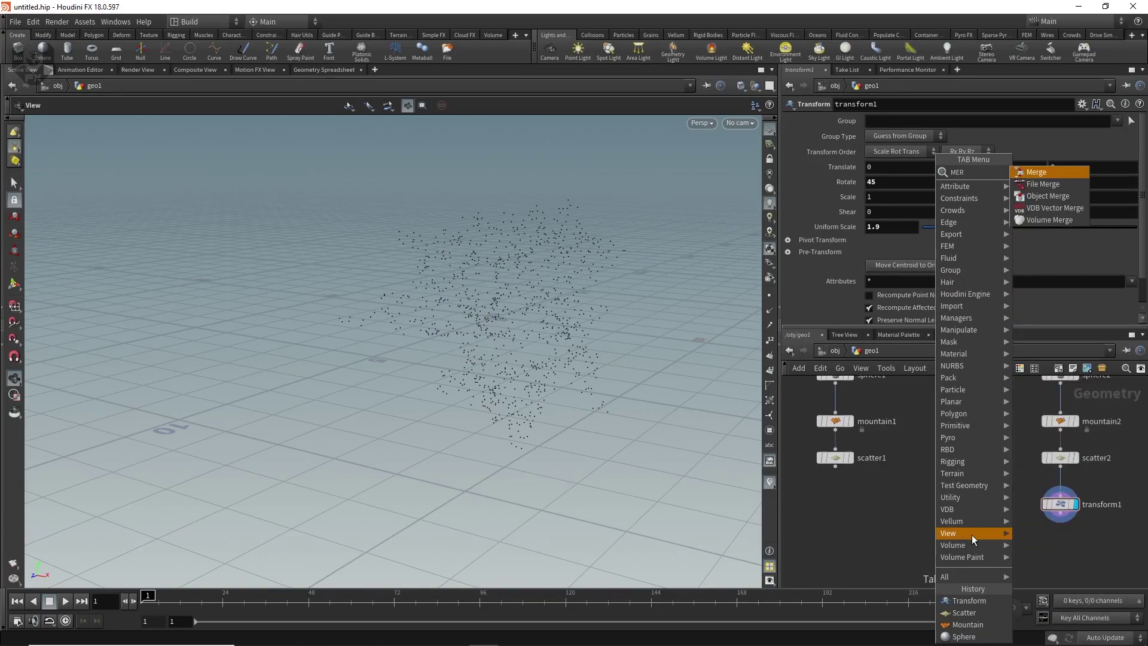
{"action": "left_click", "coordinate": [1053, 183]}
{"action": "left_click", "coordinate": [931, 553]}
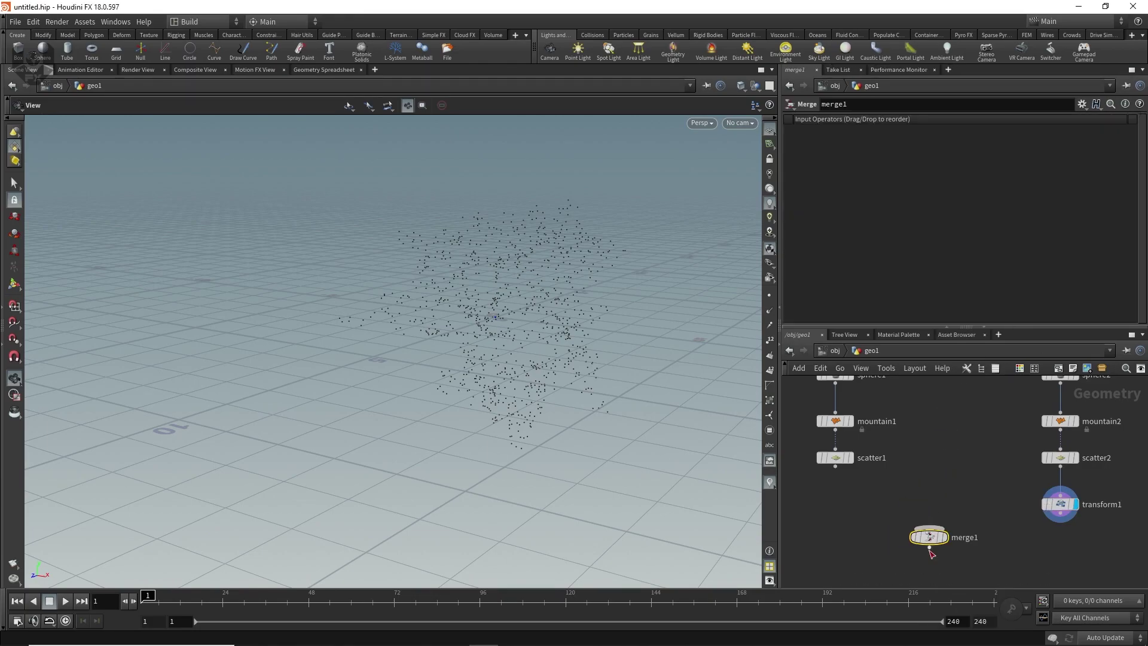
{"action": "left_click_drag", "start_coordinate": [836, 468], "coordinate": [919, 519]}
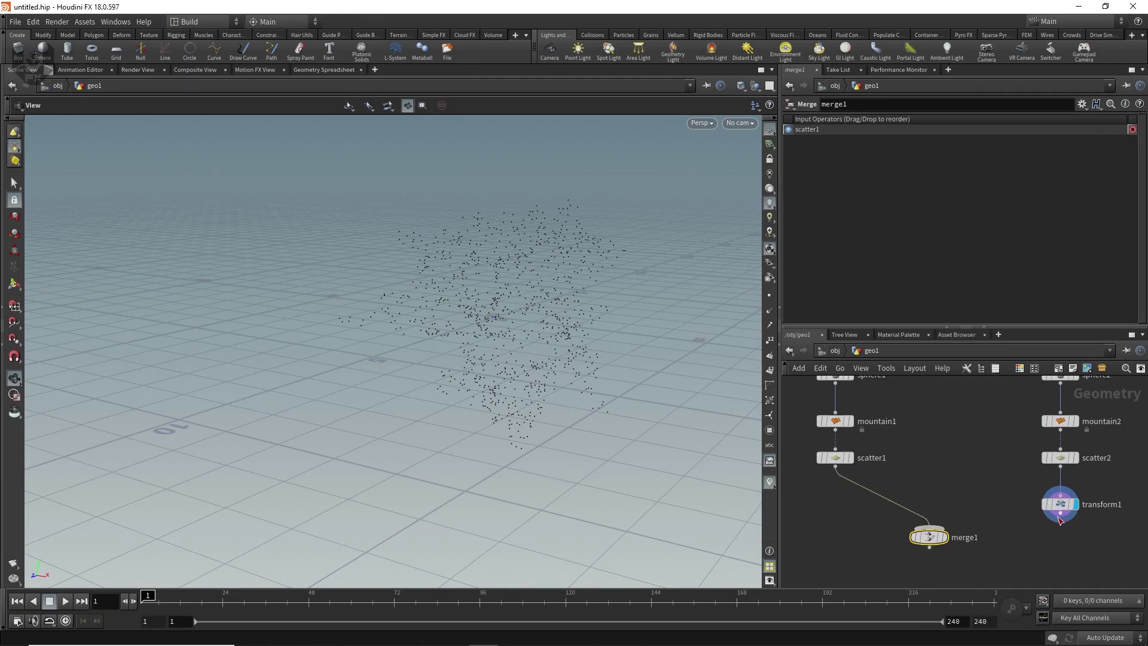
{"action": "left_click_drag", "start_coordinate": [1060, 520], "coordinate": [932, 535]}
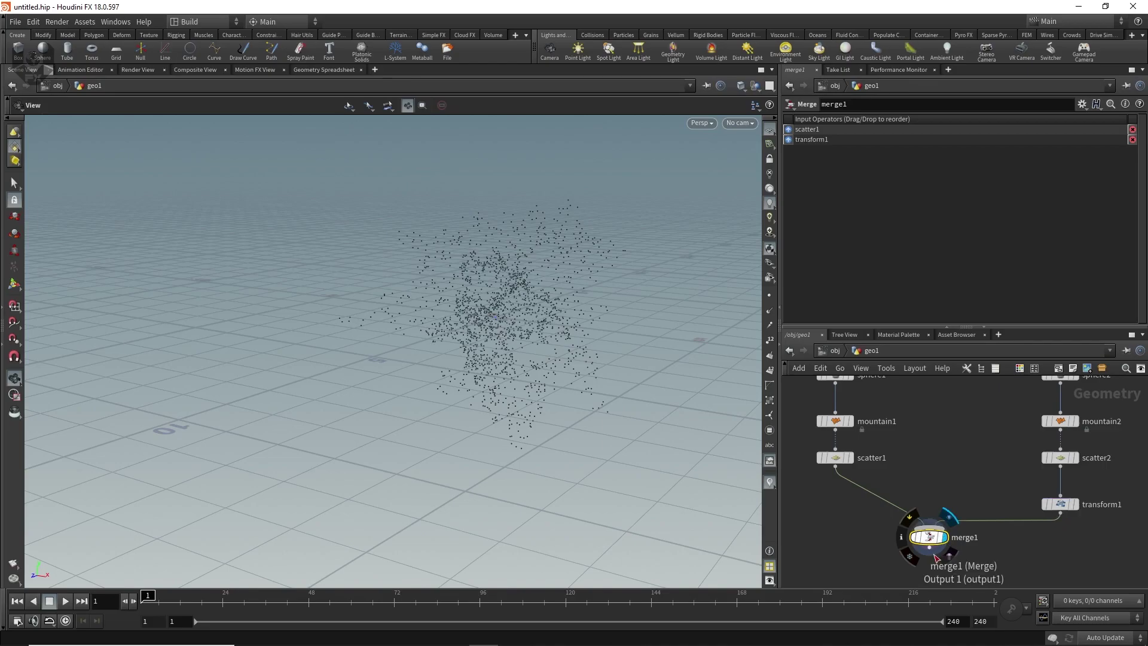
{"action": "left_click_drag", "start_coordinate": [529, 375], "coordinate": [658, 368]}
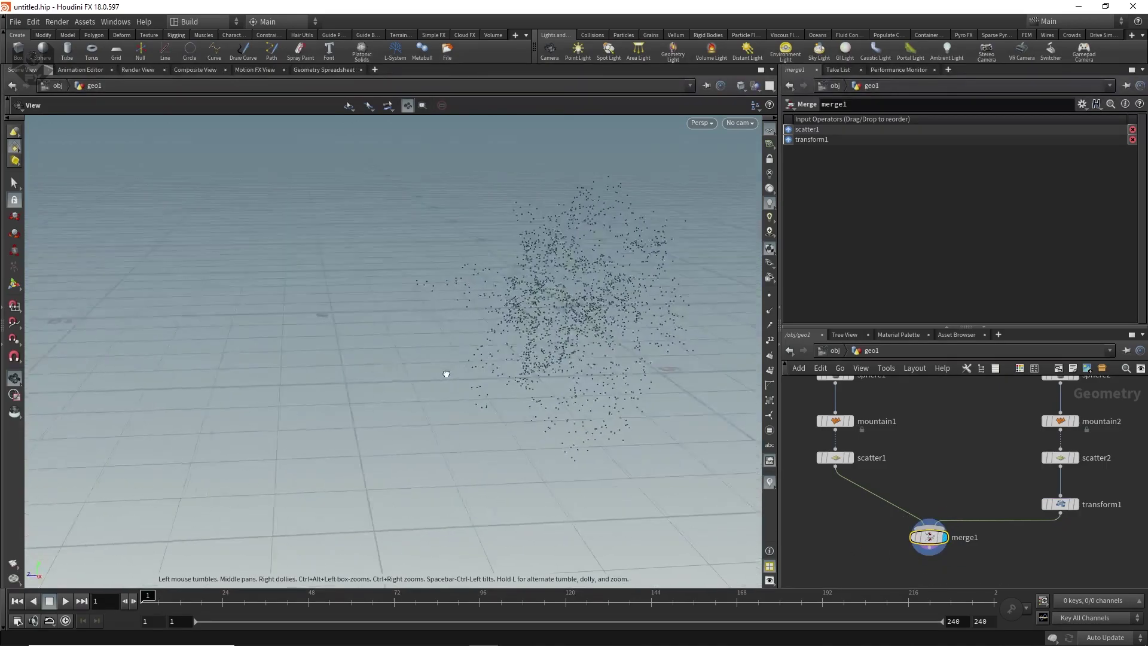
{"action": "left_click_drag", "start_coordinate": [446, 374], "coordinate": [528, 273]}
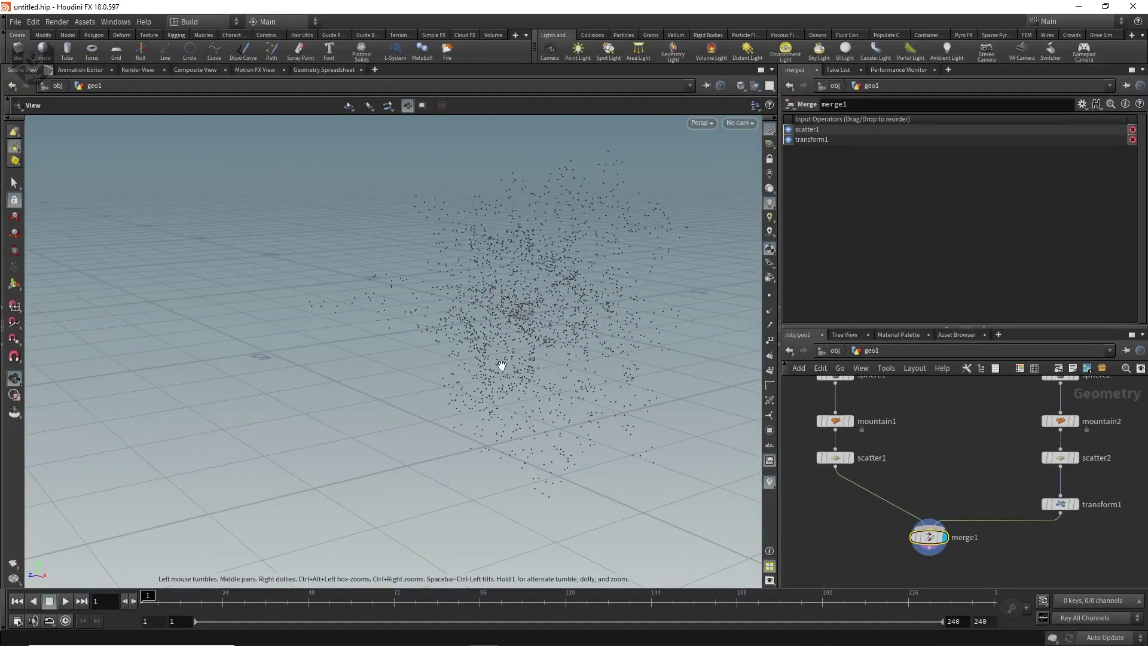
{"action": "left_click_drag", "start_coordinate": [479, 183], "coordinate": [561, 399]}
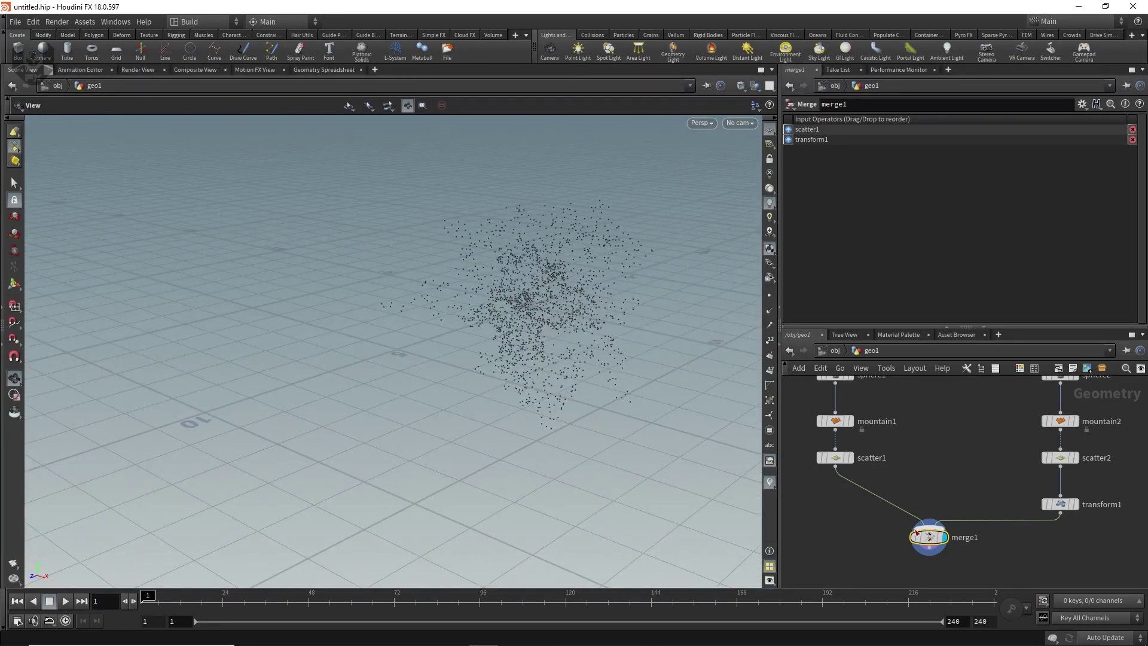
- Append a Connect Adjacent Pieces node to the Merge node and display its output
{"action": "middle_click_drag", "start_coordinate": [884, 517], "coordinate": [941, 479]}
{"action": "left_click", "coordinate": [969, 541]}
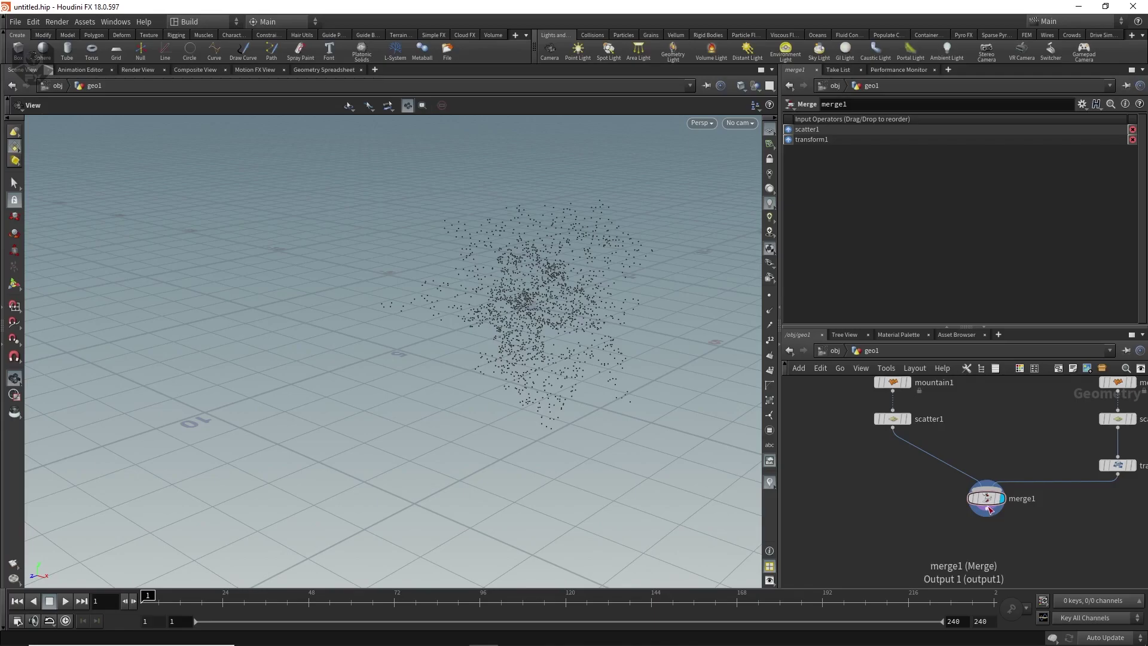
{"action": "left_click", "coordinate": [986, 516]}
{"action": "key", "text": "Tab"}
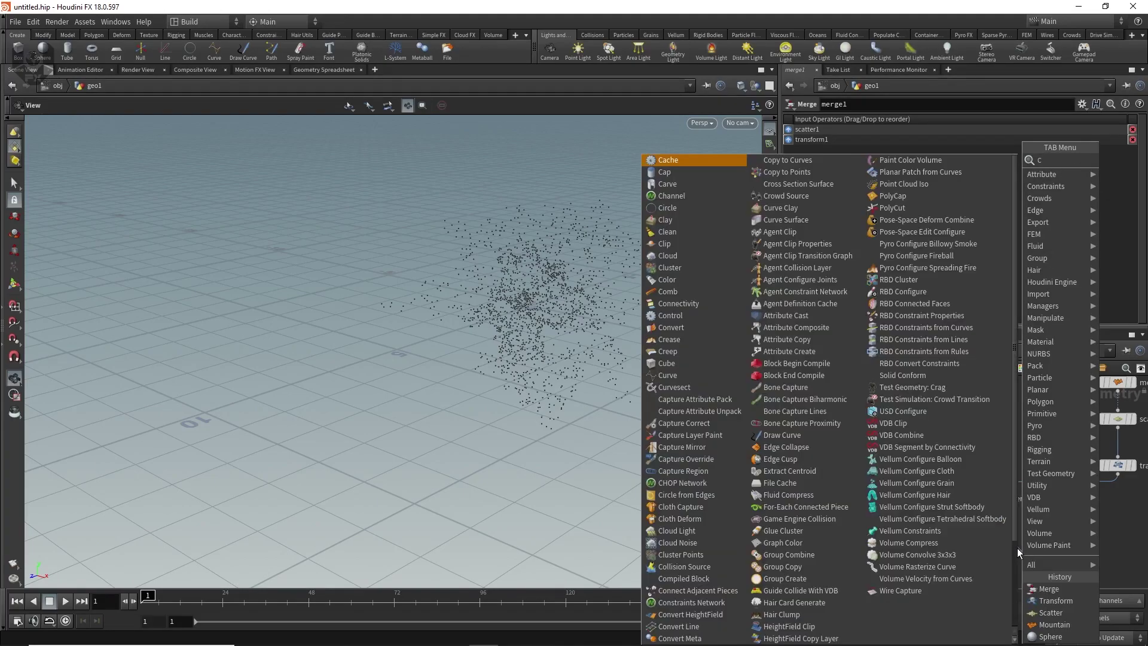
{"action": "type", "text": "CONN"}
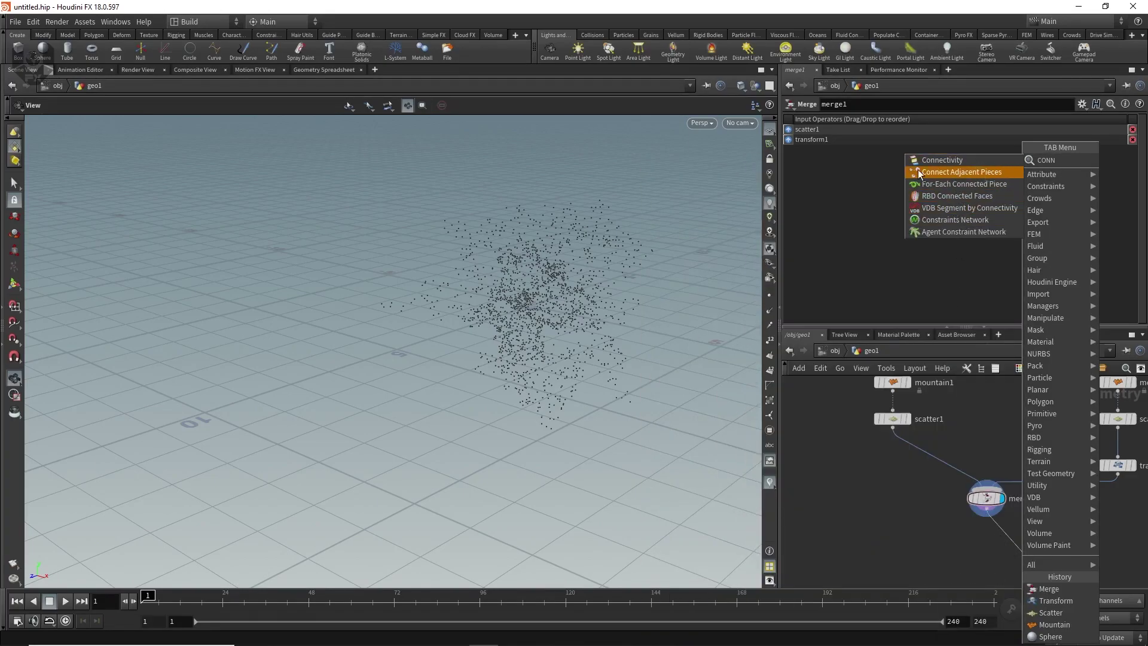
{"action": "left_click", "coordinate": [955, 172]}
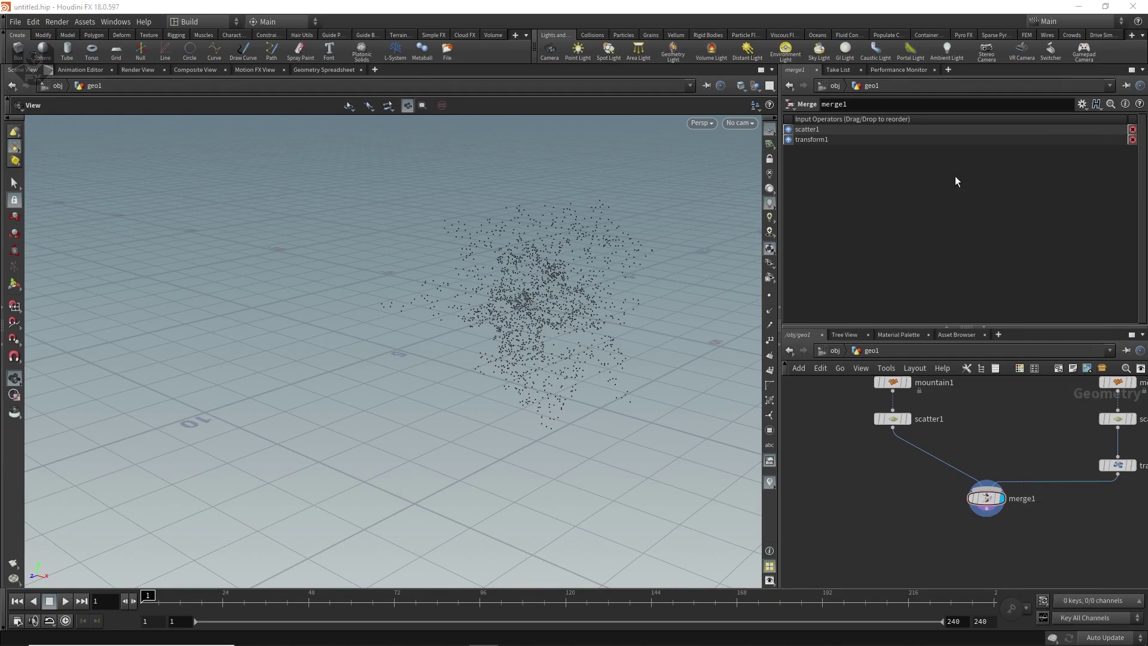
{"action": "left_click", "coordinate": [989, 549]}
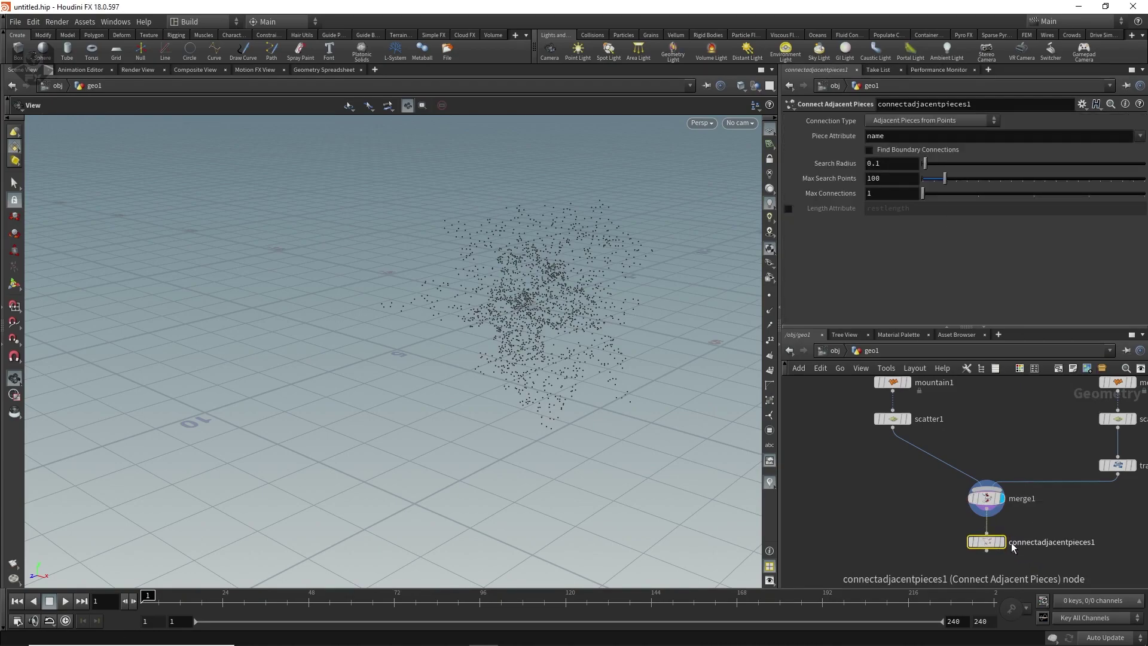
{"action": "left_click", "coordinate": [1002, 543]}
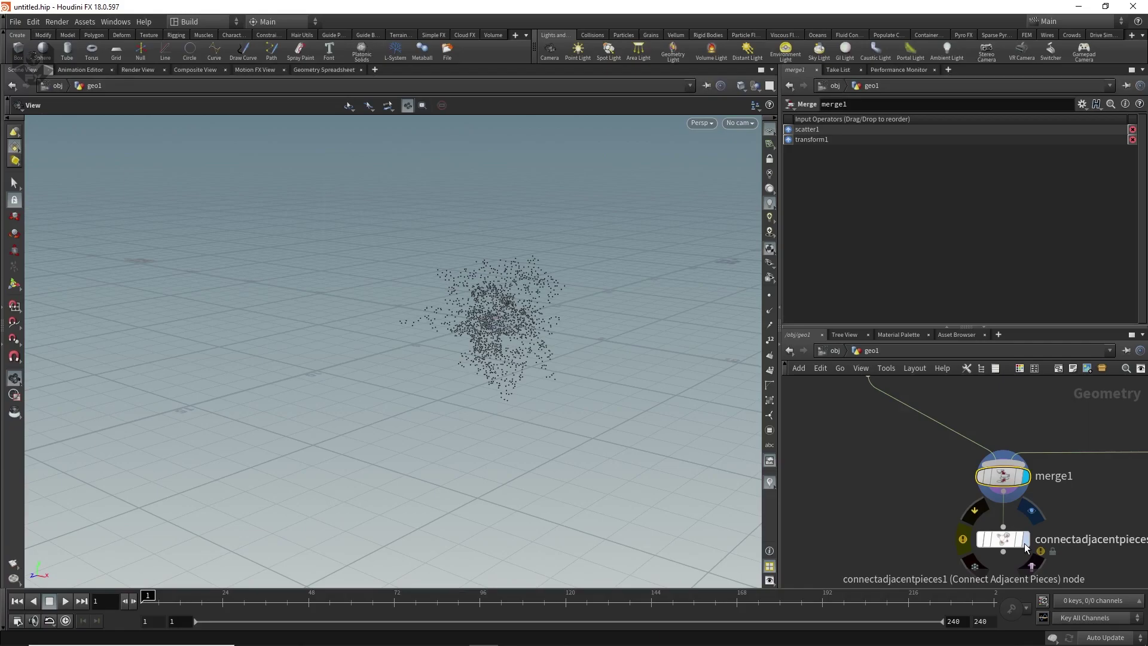
{"action": "left_click", "coordinate": [1025, 540]}
{"action": "left_click", "coordinate": [1006, 541]}
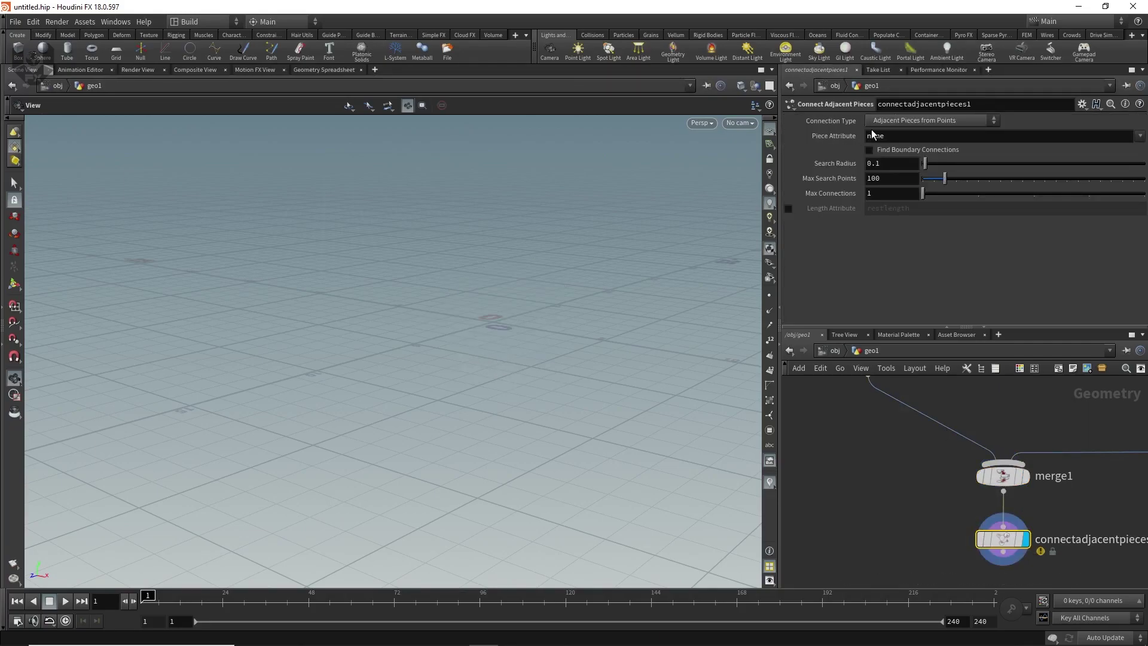
- Set Connect Adjacent Pieces to the Adjacent Points connection type with a search radius of 0.25
{"action": "left_click", "coordinate": [889, 121]}
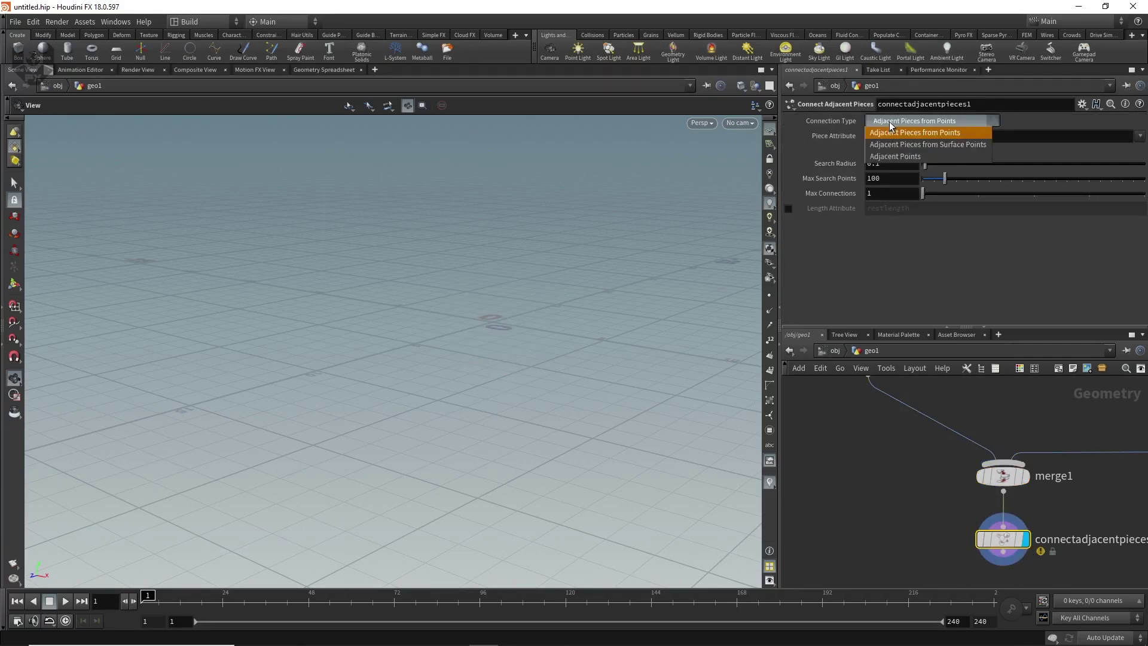
{"action": "left_click", "coordinate": [891, 157]}
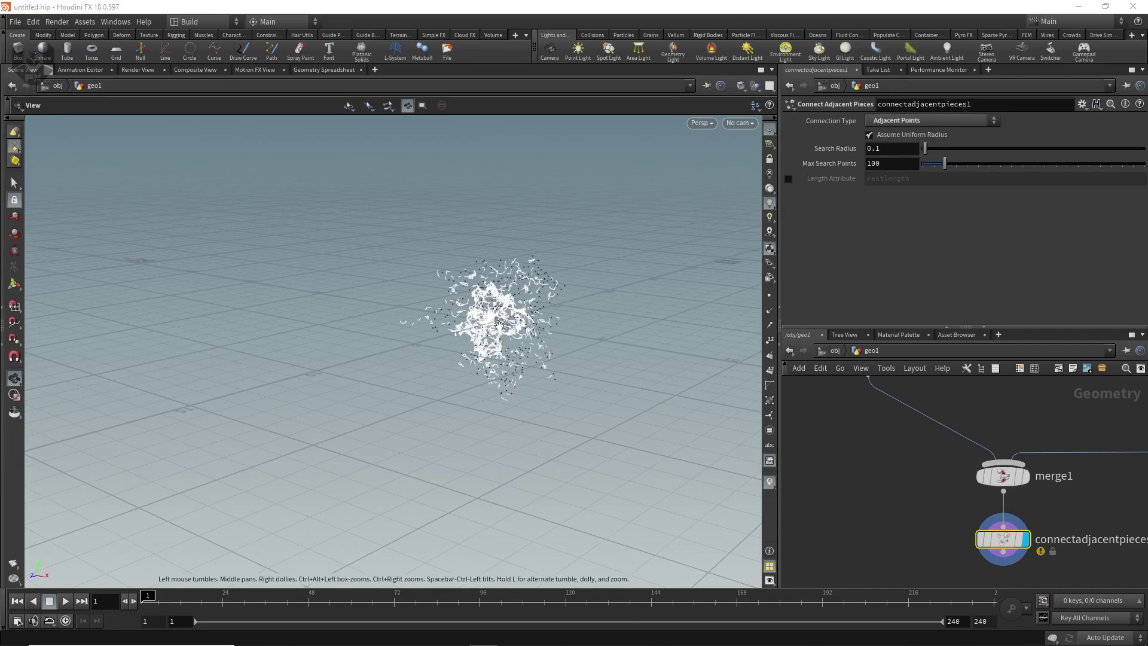
{"action": "scroll", "coordinate": [538, 199], "scroll_direction": "up", "scroll_amount": 3}
{"action": "left_click_drag", "start_coordinate": [539, 199], "coordinate": [482, 291]}
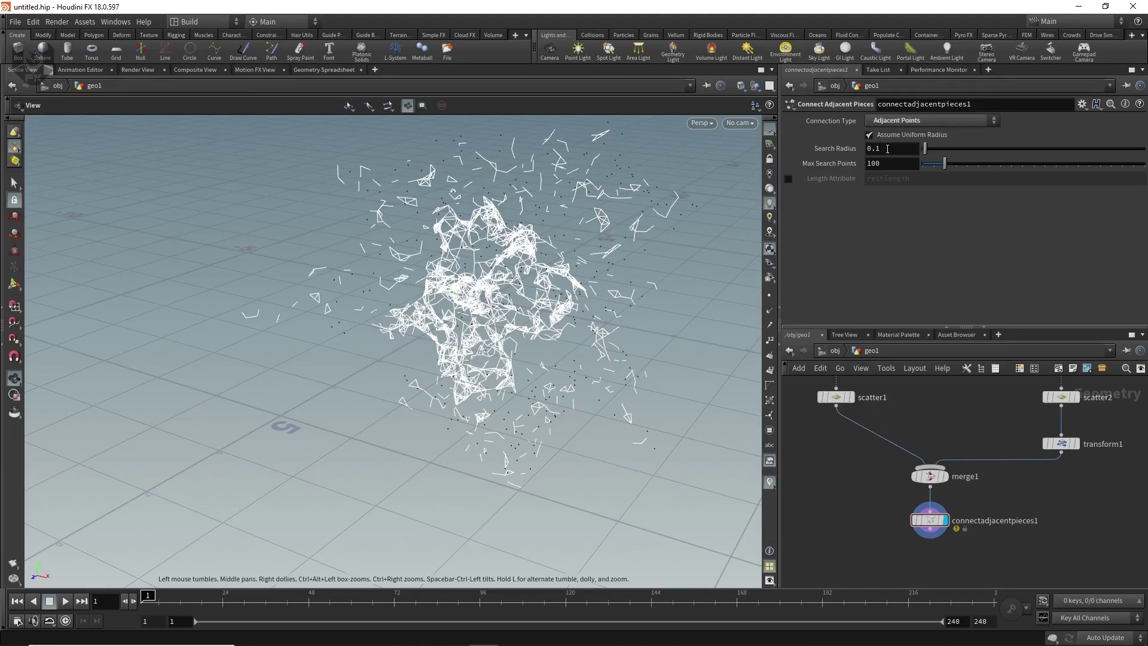
{"action": "left_click_drag", "start_coordinate": [887, 149], "coordinate": [867, 150]}
{"action": "type", "text": "0.25"}
{"action": "key", "text": "Return"}
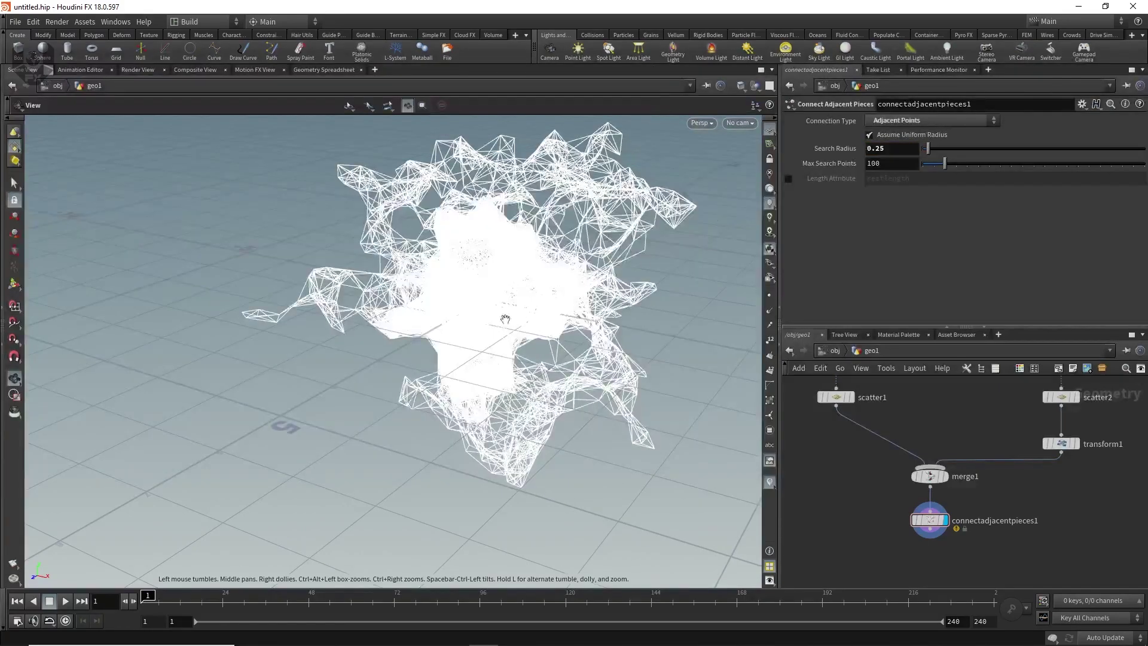
{"action": "left_click_drag", "start_coordinate": [672, 298], "coordinate": [648, 351]}
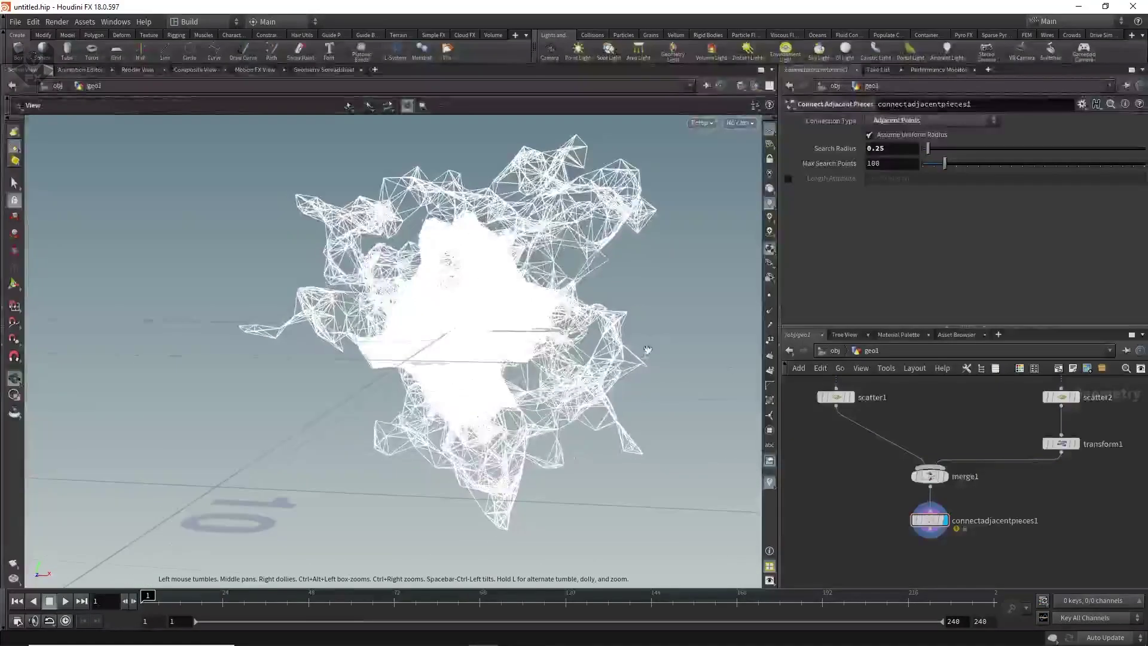
- Compare the merged points with the connected line network and review the Merge and Connect Adjacent Pieces parameters
{"action": "left_click", "coordinate": [939, 485]}
{"action": "left_click", "coordinate": [946, 476]}
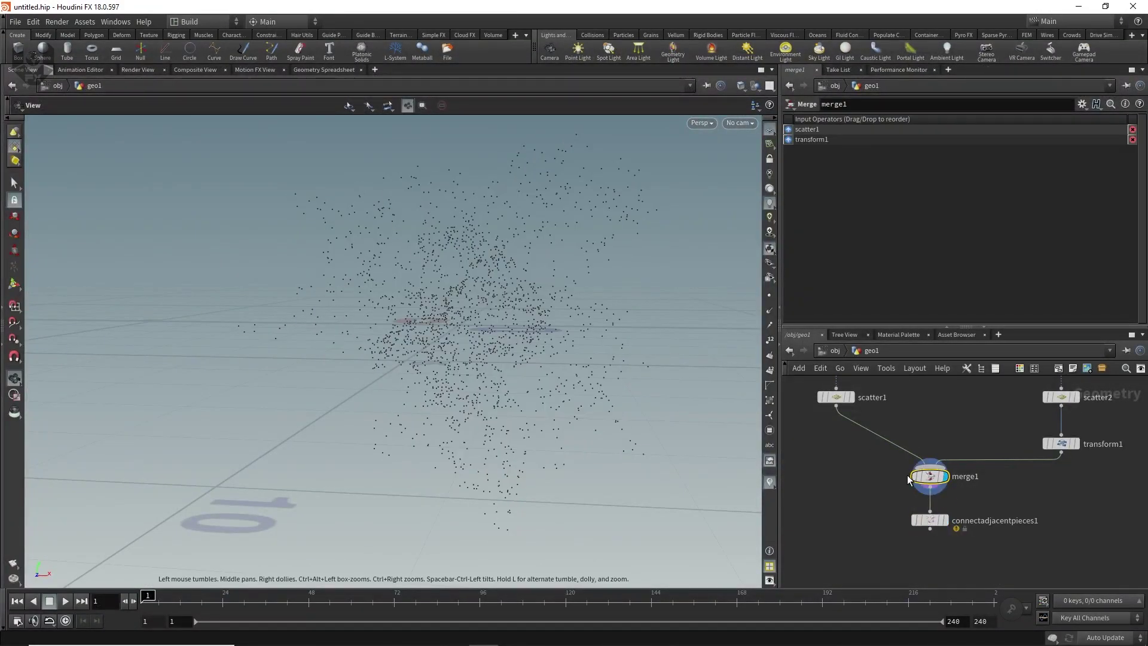
{"action": "left_click", "coordinate": [947, 527]}
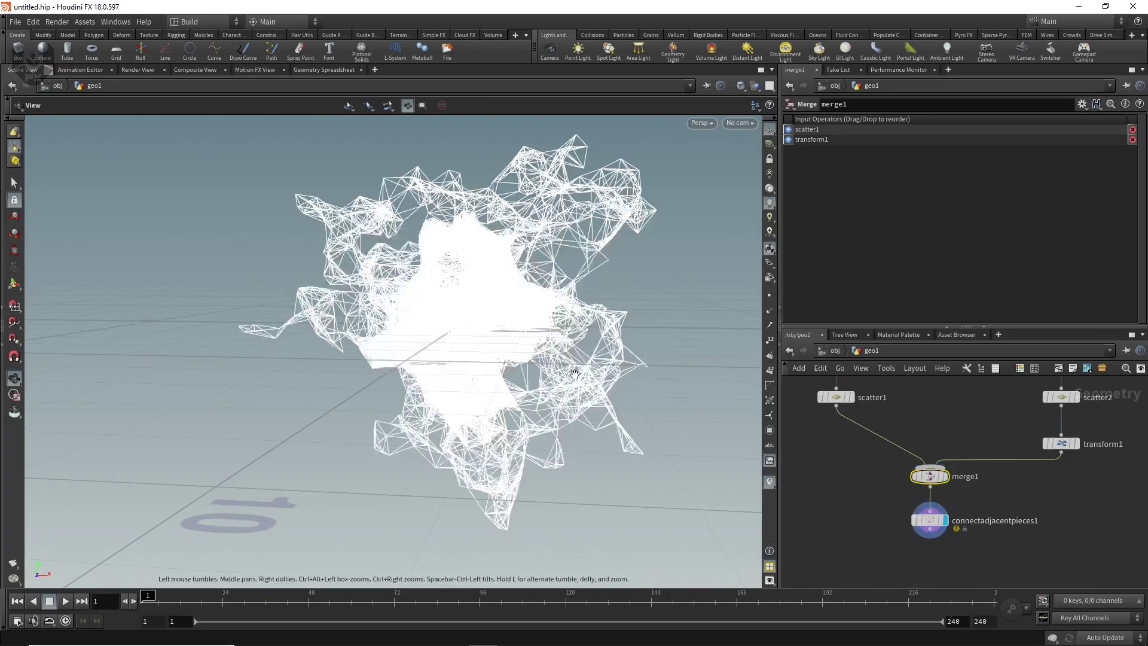
{"action": "left_click_drag", "start_coordinate": [592, 371], "coordinate": [583, 460]}
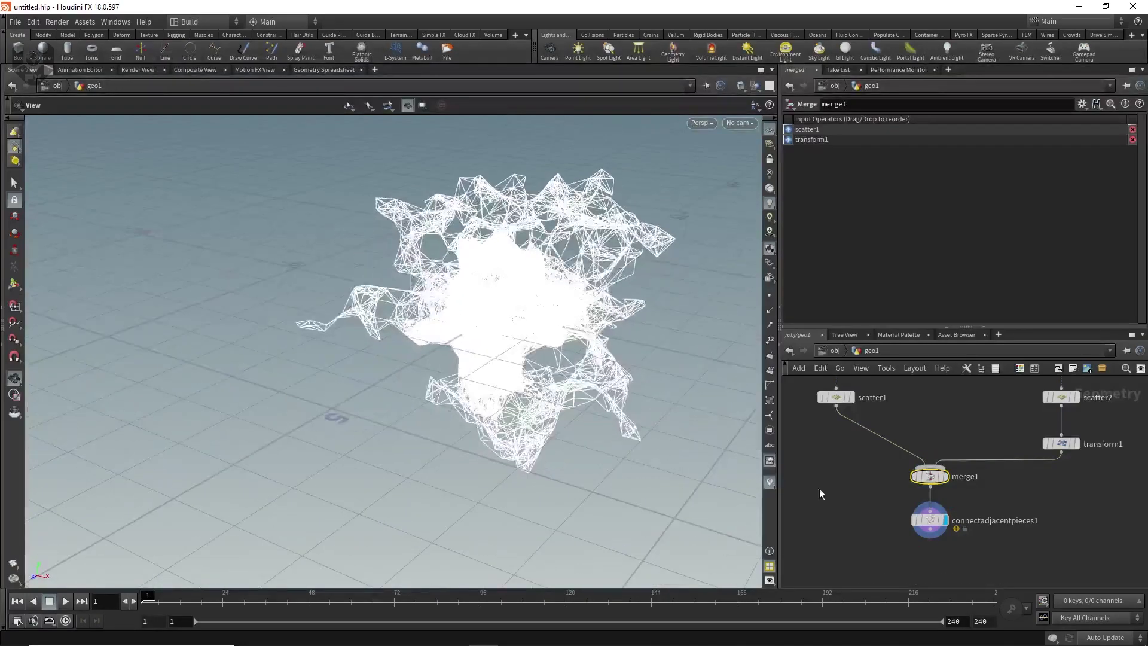
{"action": "left_click", "coordinate": [933, 521]}
{"action": "left_click", "coordinate": [933, 482]}
{"action": "left_click", "coordinate": [925, 522]}
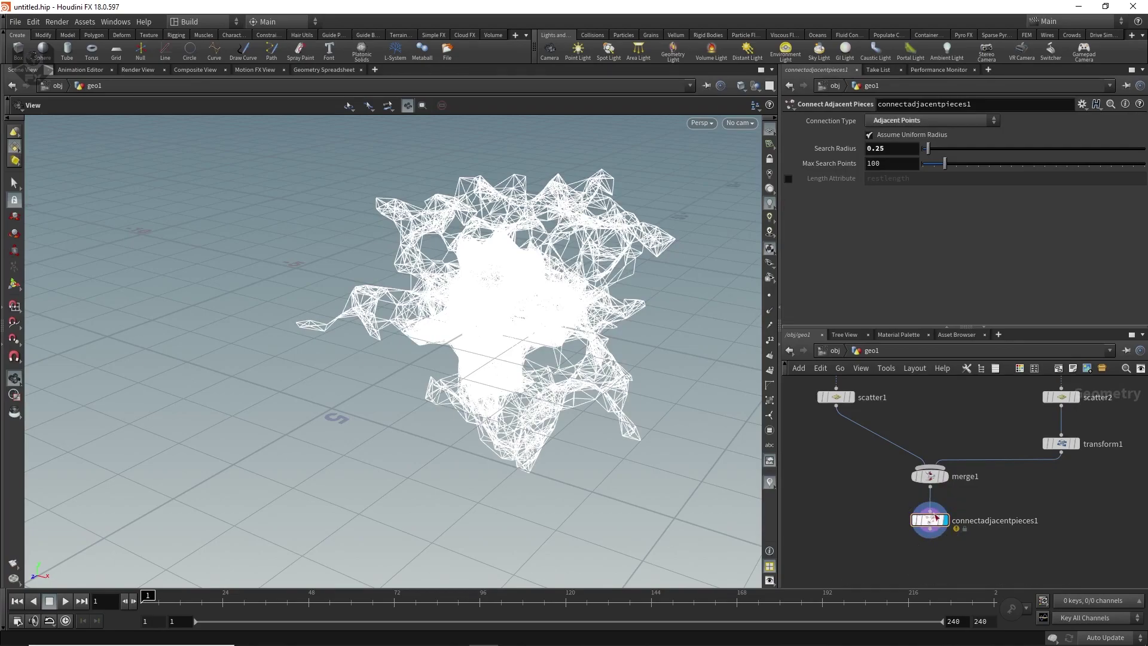
{"action": "left_click", "coordinate": [925, 475]}
{"action": "left_click", "coordinate": [930, 520]}
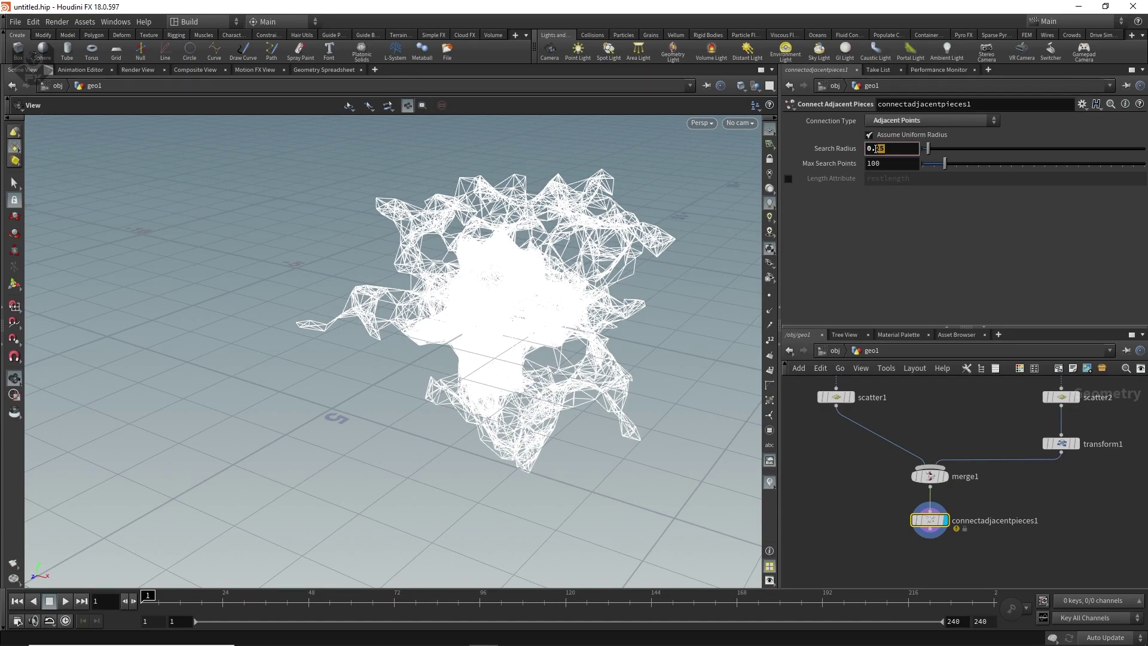
- Set the Connect Adjacent Pieces search radius to 0.20
{"action": "key", "text": "Return"}
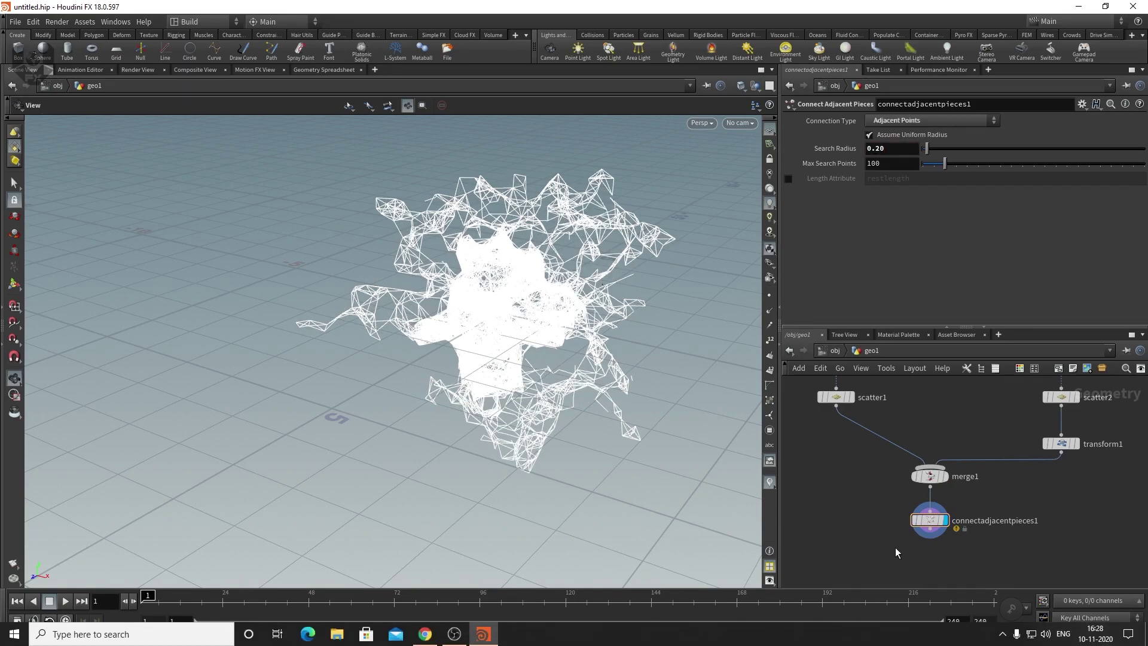
{"action": "left_click_drag", "start_coordinate": [502, 344], "coordinate": [504, 370]}
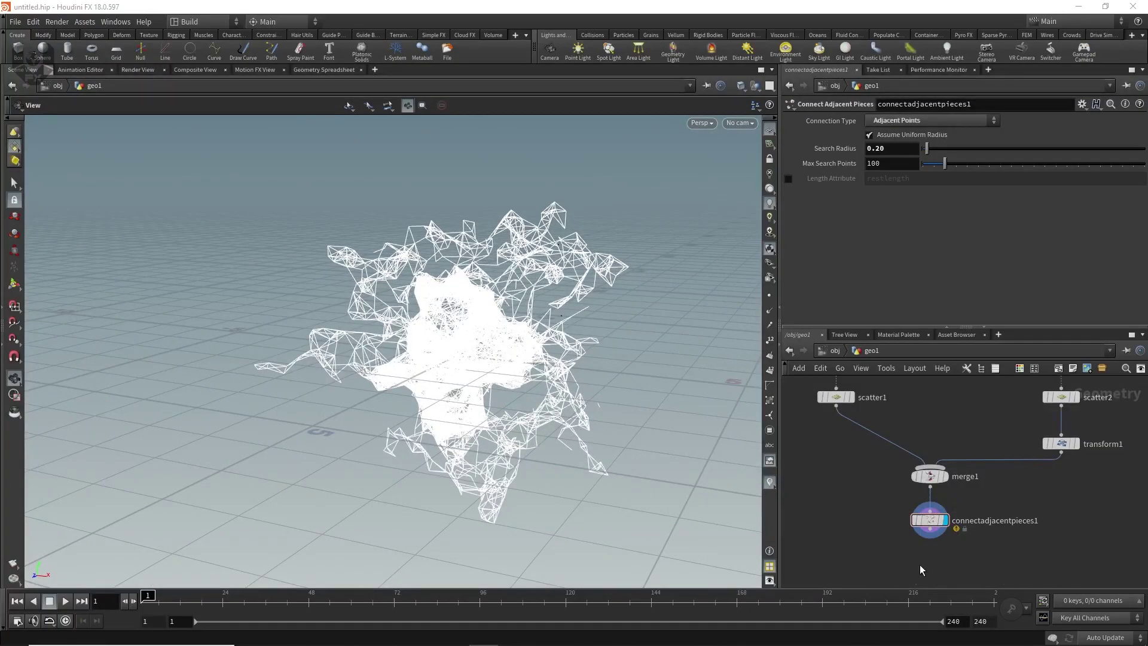
- Append a PolyWire node to Connect Adjacent Pieces and display its output
{"action": "left_click", "coordinate": [931, 531]}
{"action": "key", "text": "Tab"}
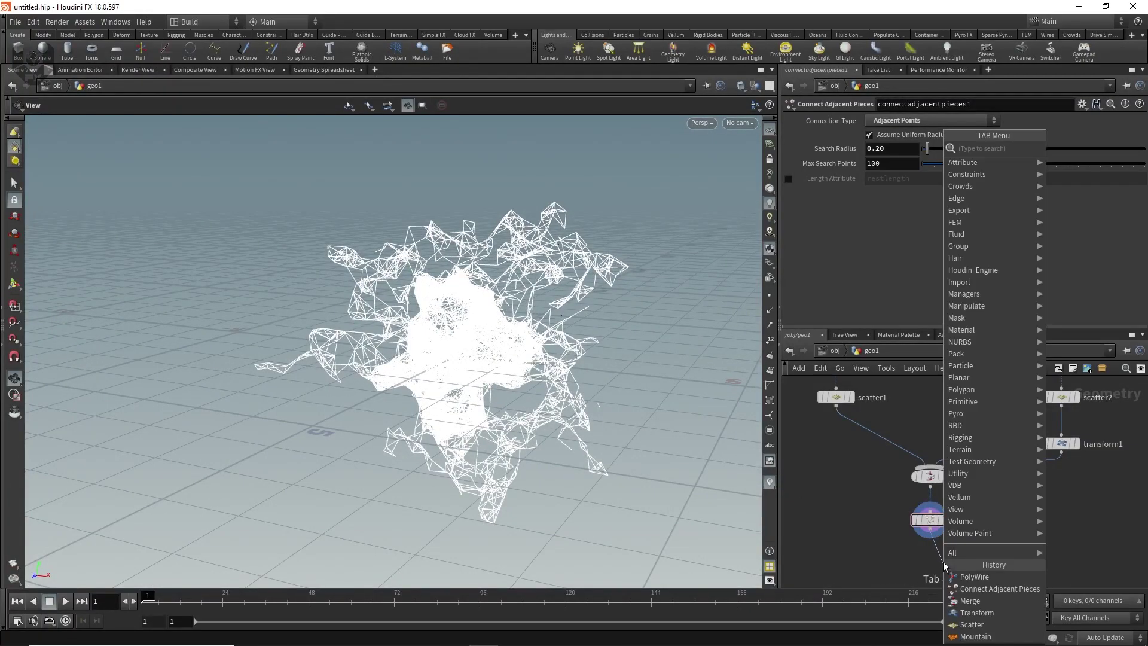
{"action": "type", "text": "POLYWIRE"}
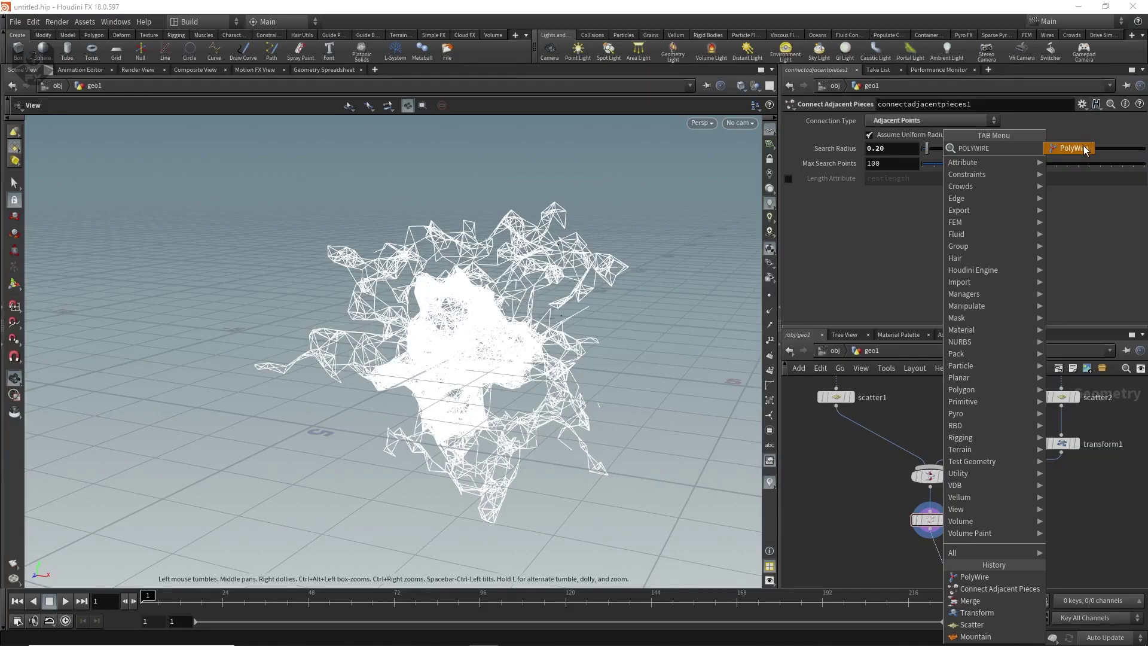
{"action": "left_click", "coordinate": [1089, 147]}
{"action": "left_click", "coordinate": [934, 570]}
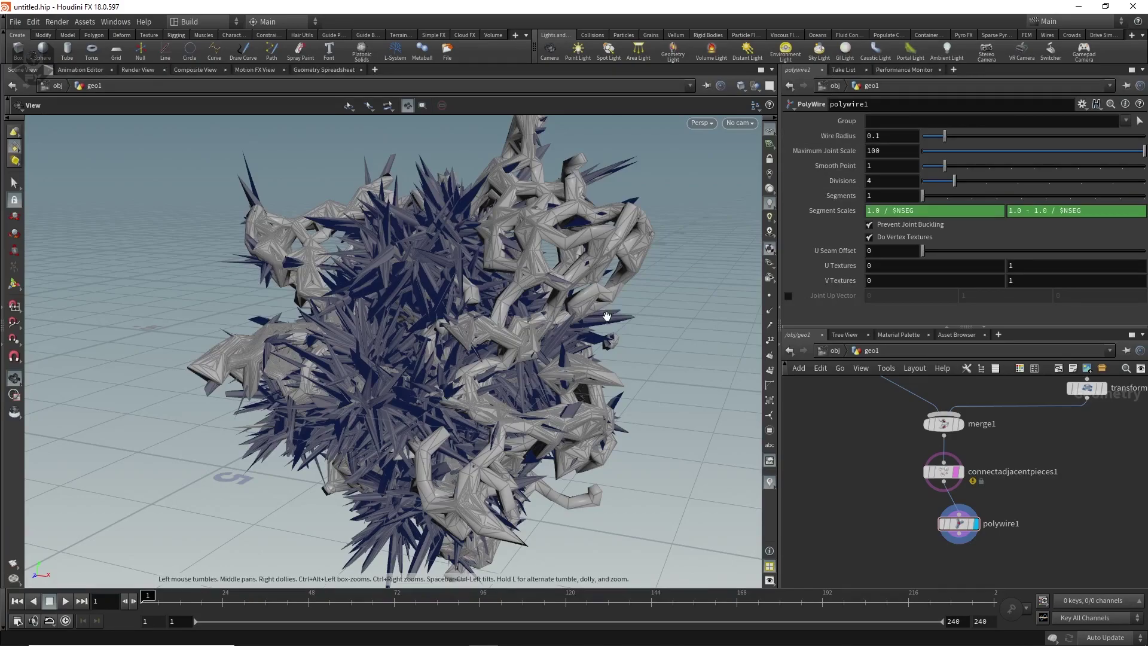
- Set the PolyWire node's wire radius to 0.005
{"action": "right_click_drag", "start_coordinate": [607, 278], "coordinate": [615, 231]}
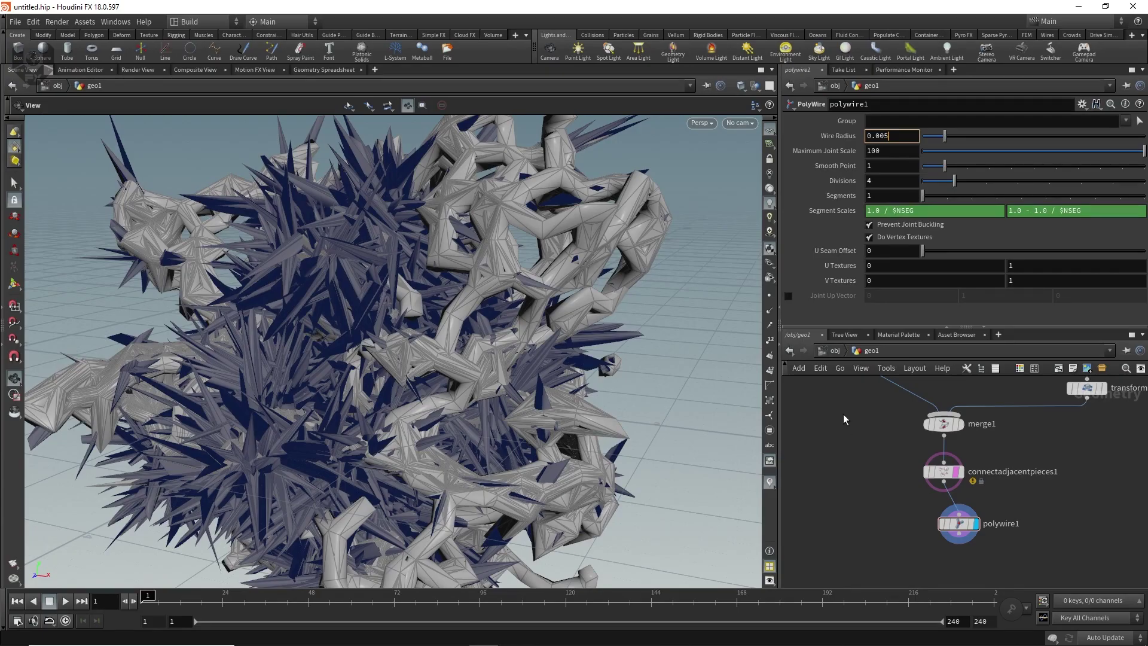
{"action": "key", "text": "Return"}
{"action": "left_click_drag", "start_coordinate": [458, 416], "coordinate": [418, 359]}
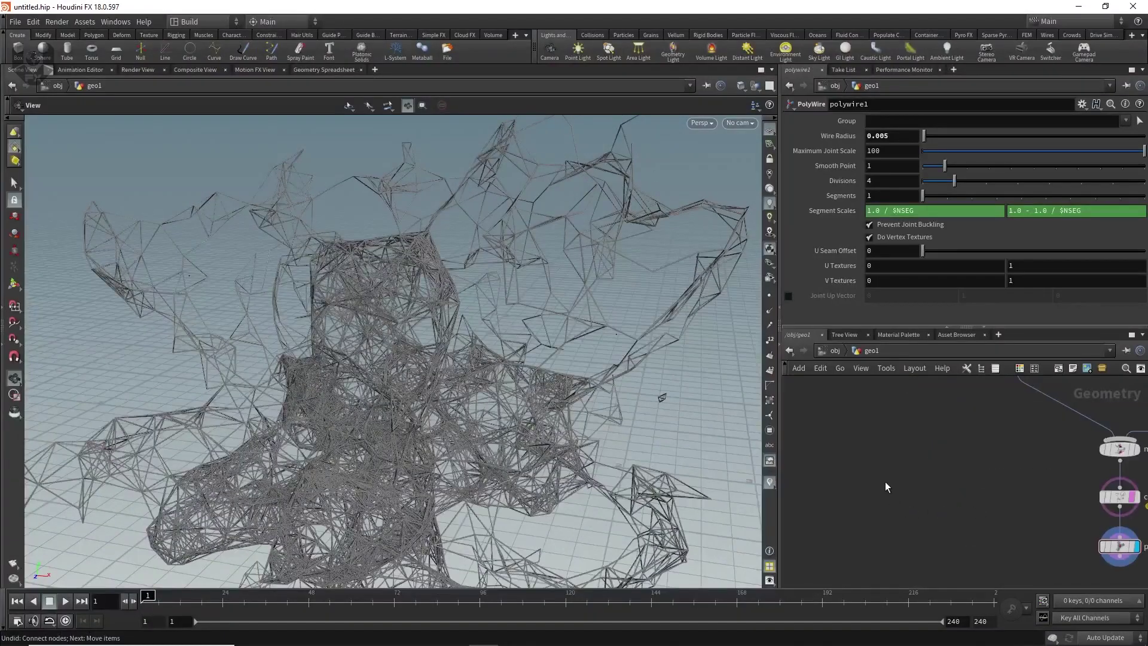
- Add a Box node in free space beside the existing node chain
{"action": "key", "text": "Tab"}
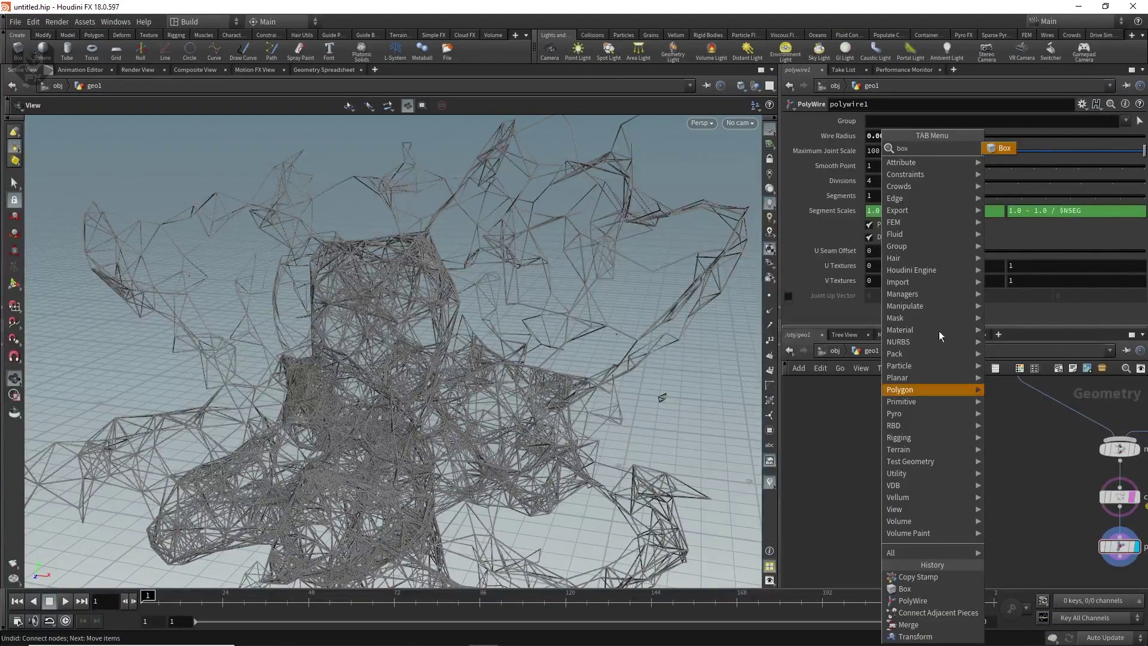
{"action": "type", "text": "box"}
{"action": "left_click", "coordinate": [1010, 149]}
{"action": "left_click", "coordinate": [849, 449]}
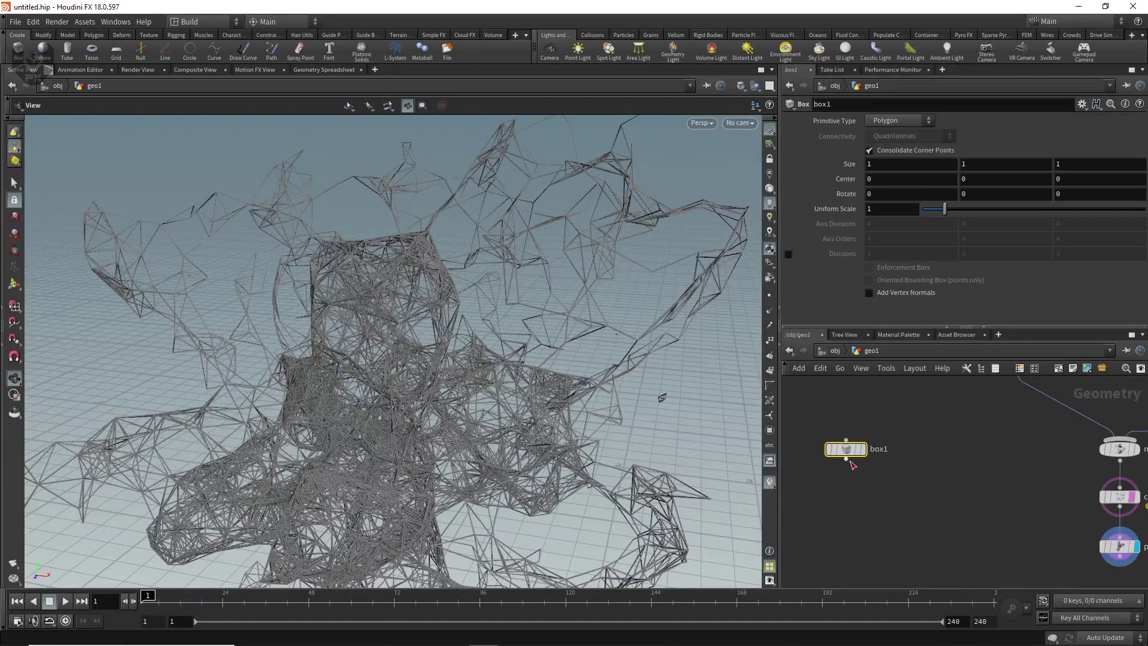
- Append a Copy Stamp node to the Box and feed the merged points into its second input as template
{"action": "left_click", "coordinate": [852, 459]}
{"action": "key", "text": "Tab"}
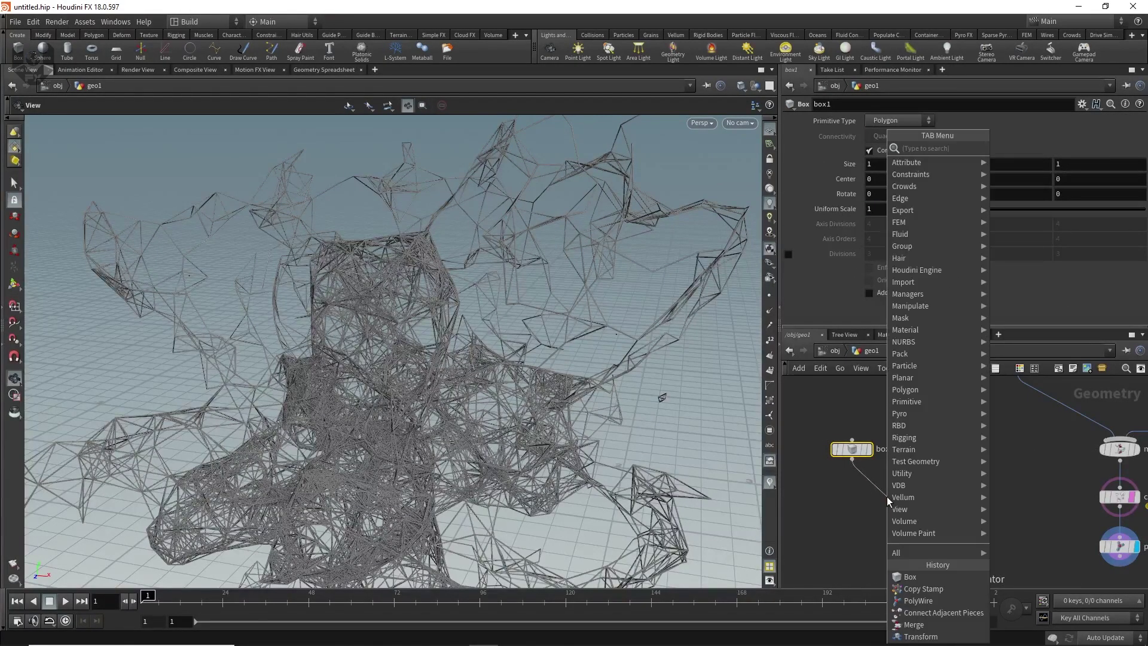
{"action": "type", "text": "copy"}
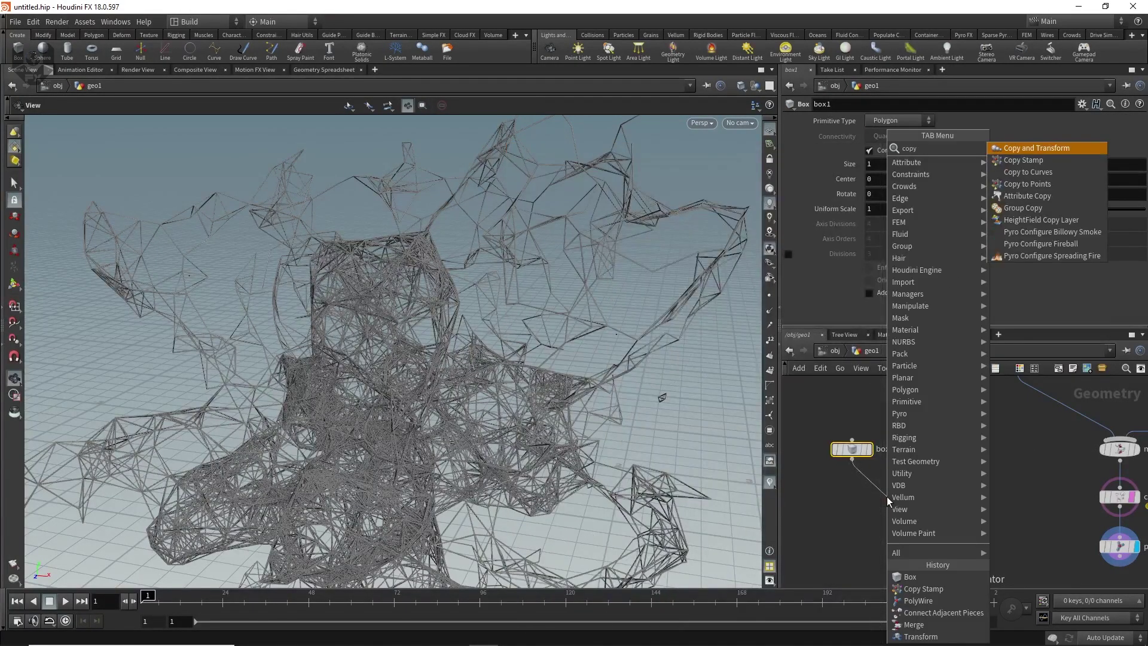
{"action": "left_click", "coordinate": [1051, 158]}
{"action": "left_click_drag", "start_coordinate": [881, 497], "coordinate": [1099, 460]}
{"action": "middle_click_drag", "start_coordinate": [992, 499], "coordinate": [1012, 458]}
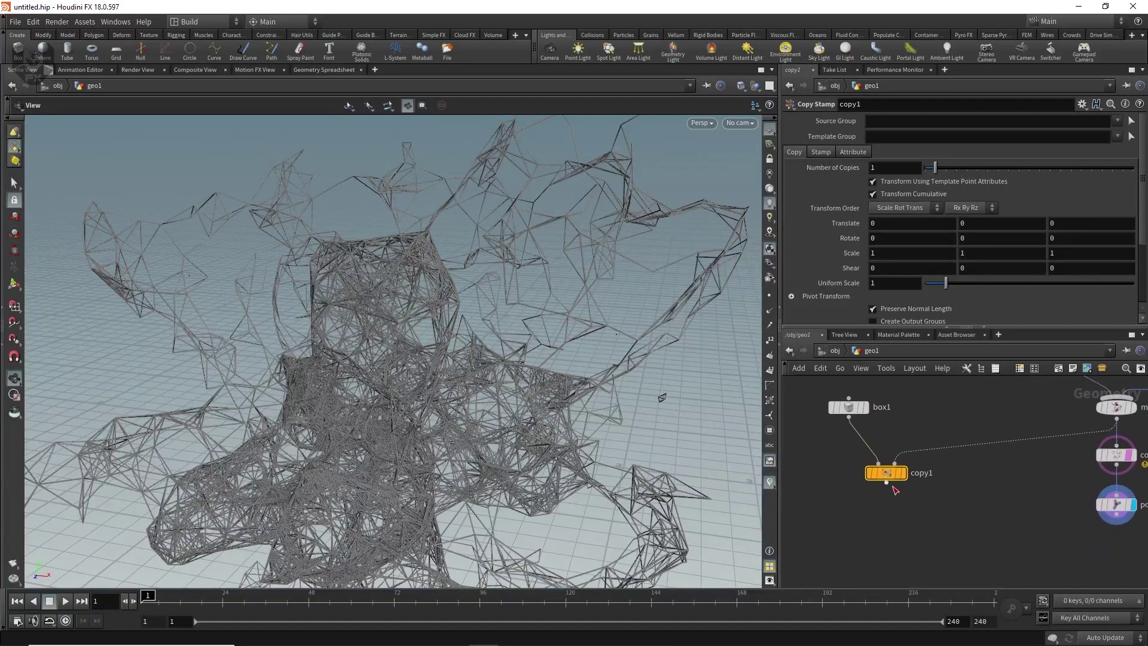
- Append a new Merge node to the Copy Stamp node and place it between the copy and PolyWire branches
{"action": "mouse_move", "coordinate": [887, 478]}
{"action": "left_click_drag", "start_coordinate": [886, 489], "coordinate": [898, 533]}
{"action": "key", "text": "Tab"}
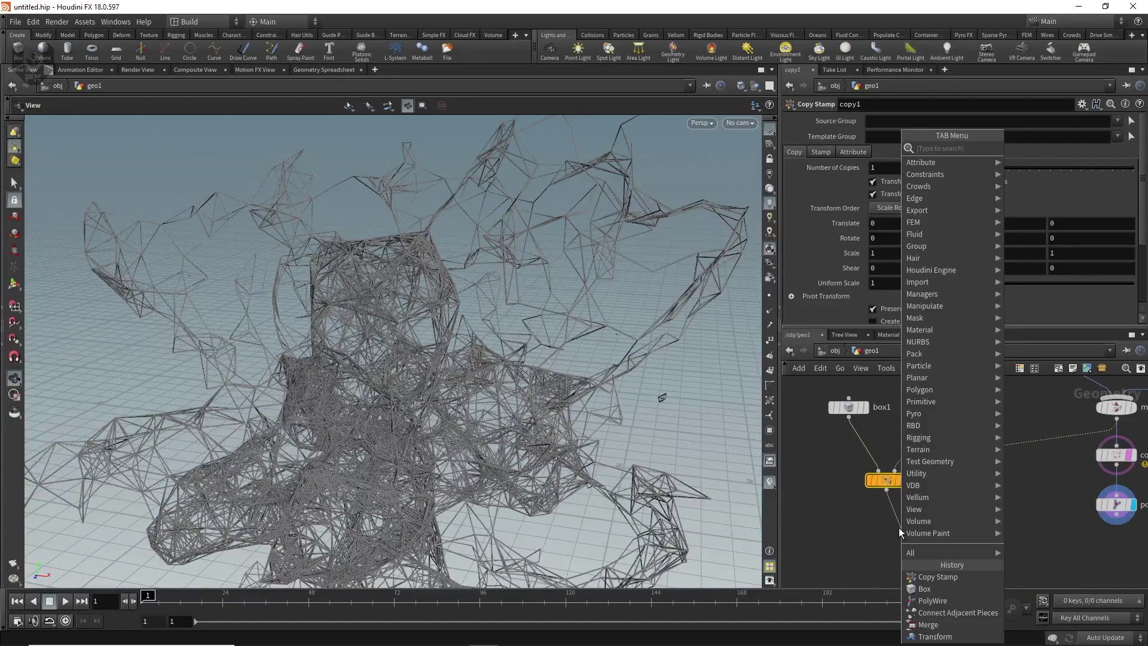
{"action": "type", "text": "merg"}
{"action": "left_click", "coordinate": [1028, 160]}
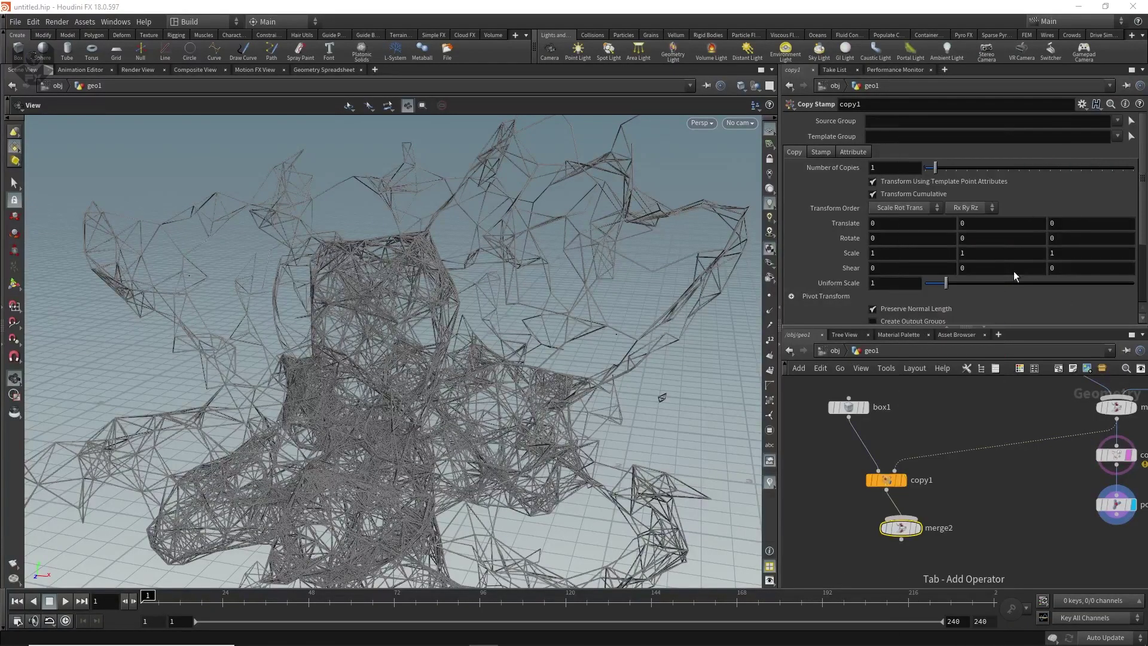
{"action": "middle_click_drag", "start_coordinate": [961, 520], "coordinate": [961, 476]}
{"action": "left_click_drag", "start_coordinate": [912, 475], "coordinate": [964, 520]}
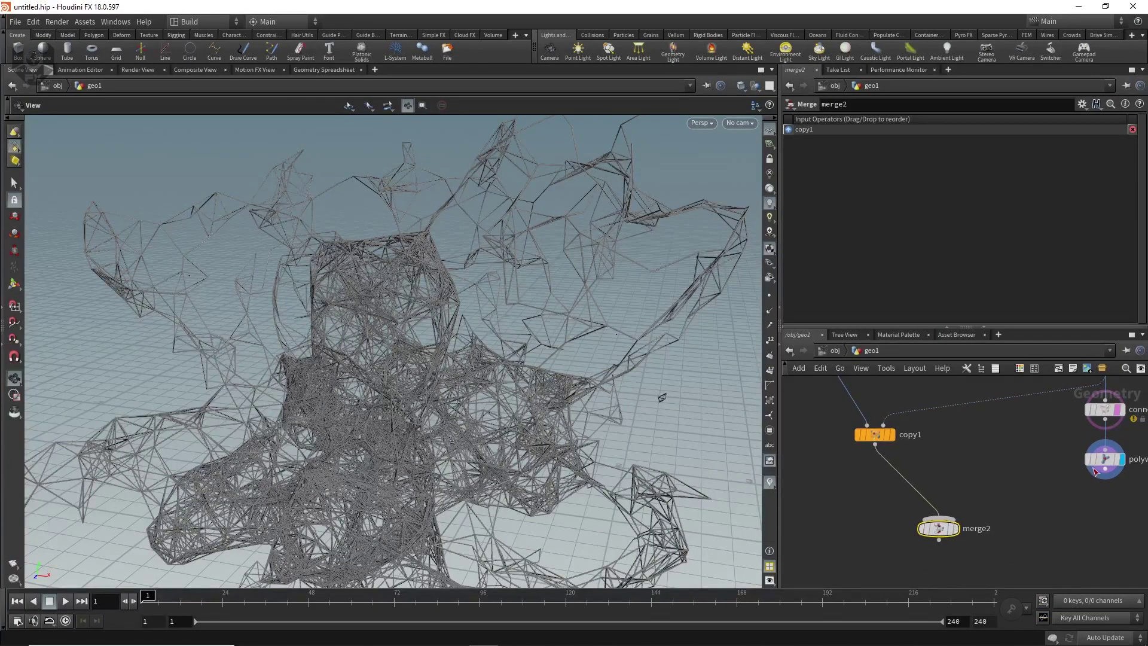
- Connect the PolyWire output to the new Merge node and display the combined boxes and wires
{"action": "left_click_drag", "start_coordinate": [1095, 472], "coordinate": [957, 534]}
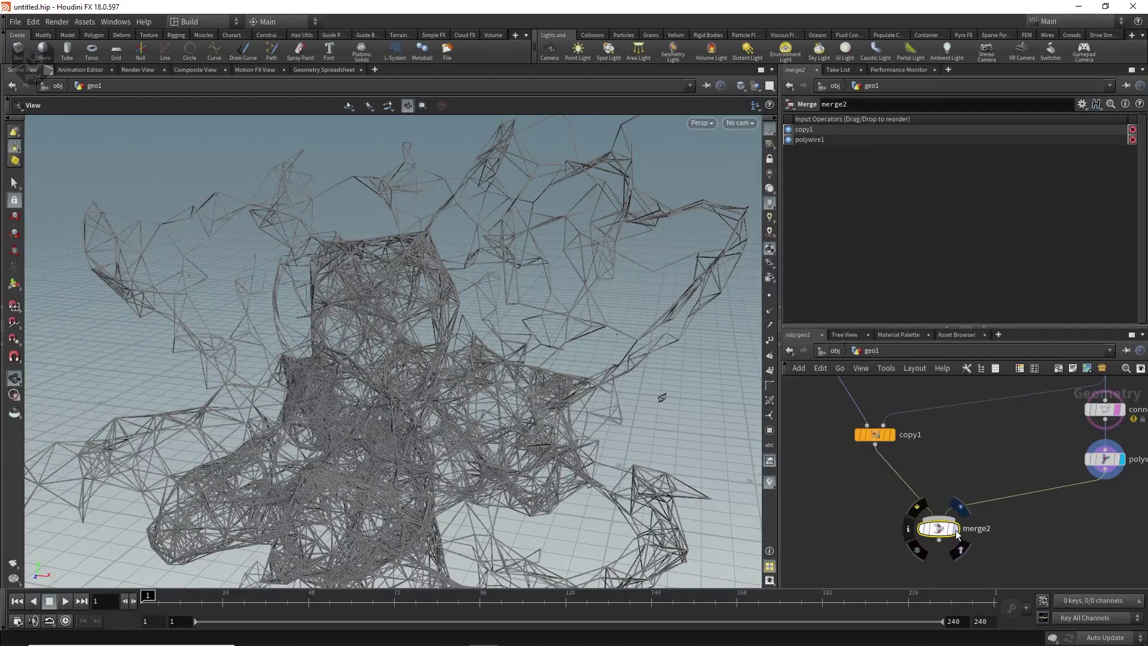
{"action": "left_click", "coordinate": [956, 530]}
{"action": "right_click_drag", "start_coordinate": [478, 430], "coordinate": [471, 404]}
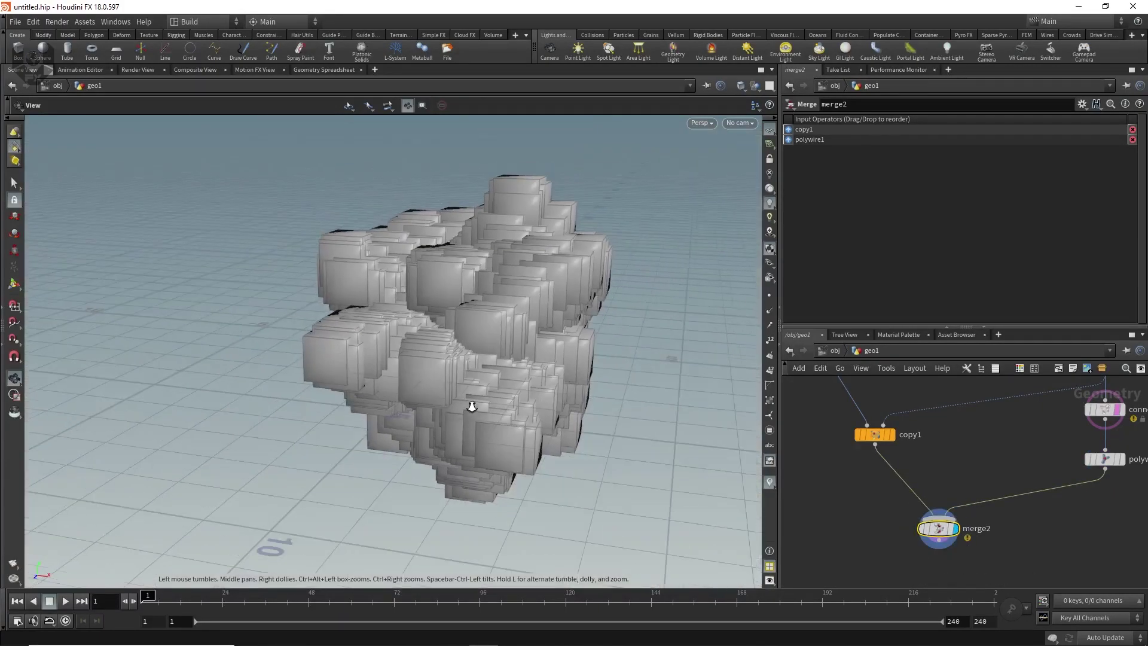
{"action": "left_click_drag", "start_coordinate": [471, 405], "coordinate": [520, 391]}
- Set the Box node's uniform scale to 0.2
{"action": "middle_click_drag", "start_coordinate": [877, 399], "coordinate": [952, 504]}
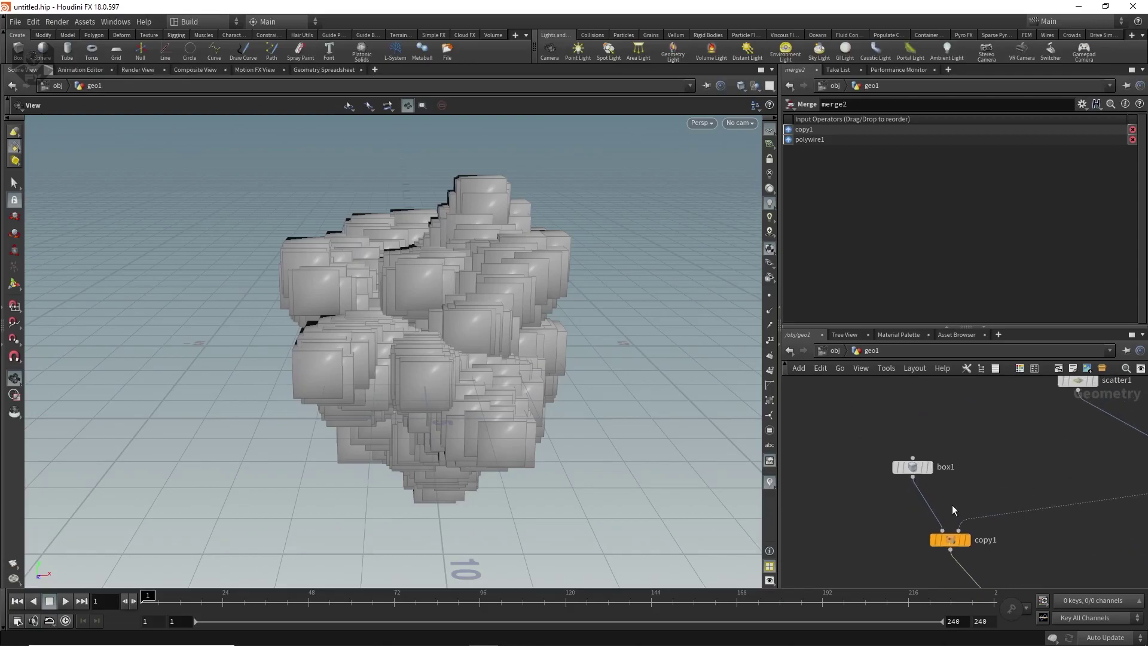
{"action": "left_click", "coordinate": [915, 467]}
{"action": "type", "text": "0.2"}
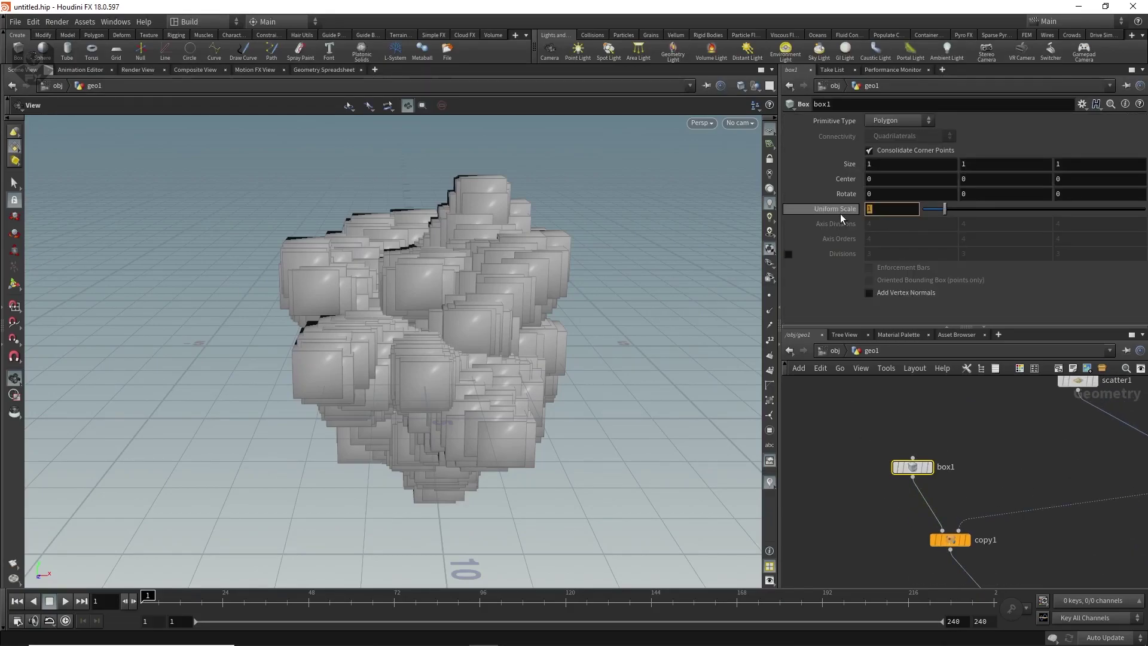
{"action": "key", "text": "Return"}
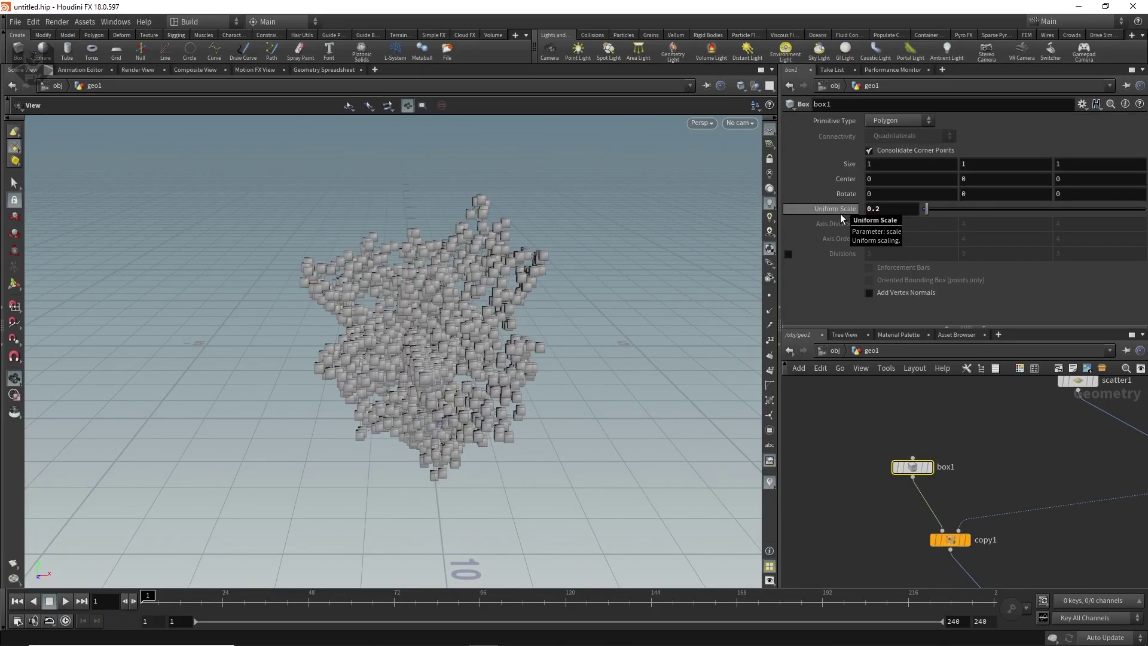
- Set the Box node's uniform scale to 0.1 and check the copied boxes against the wires
{"action": "scroll", "coordinate": [546, 381], "scroll_direction": "up", "scroll_amount": 10}
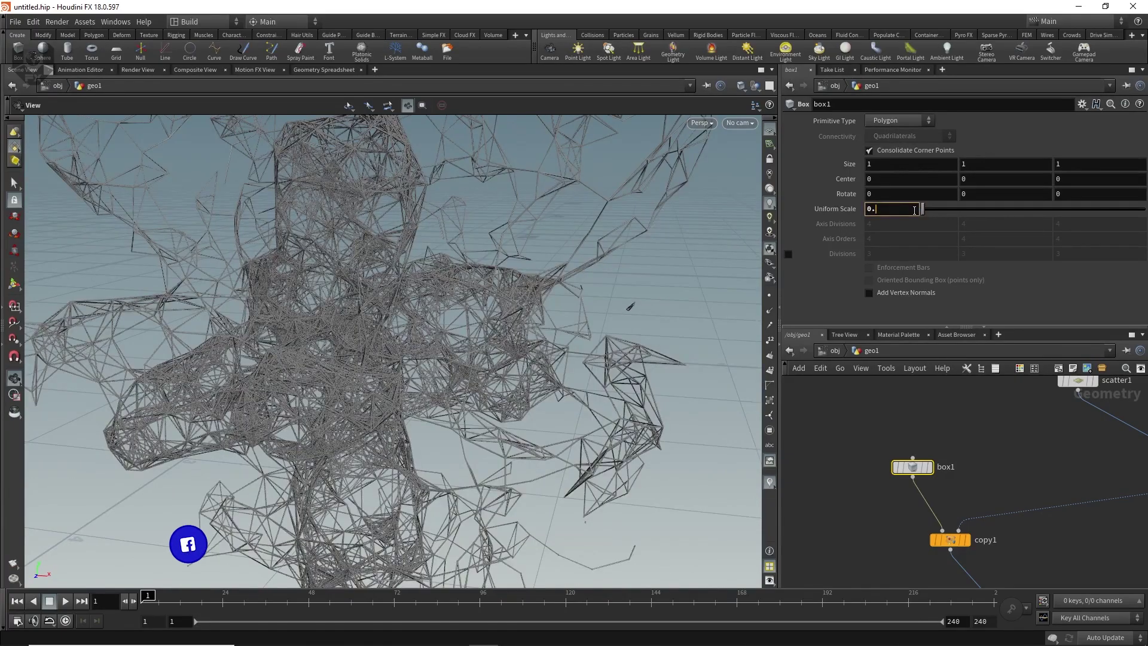
{"action": "type", "text": "1"}
{"action": "key", "text": "Return"}
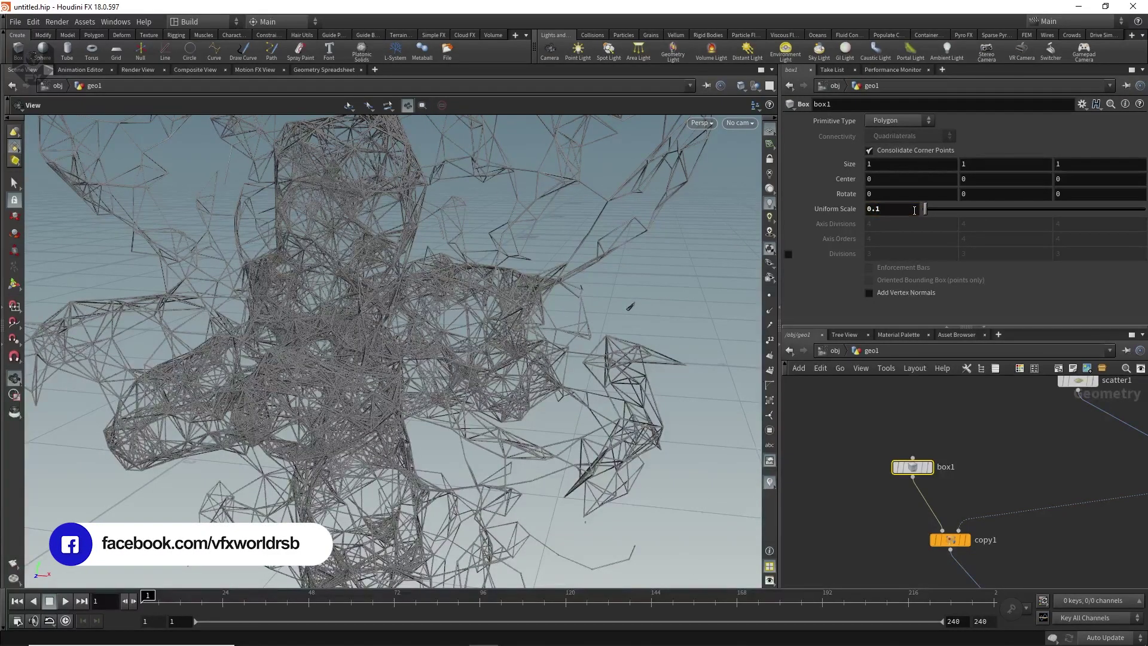
{"action": "scroll", "coordinate": [490, 287], "scroll_direction": "down", "scroll_amount": 6}
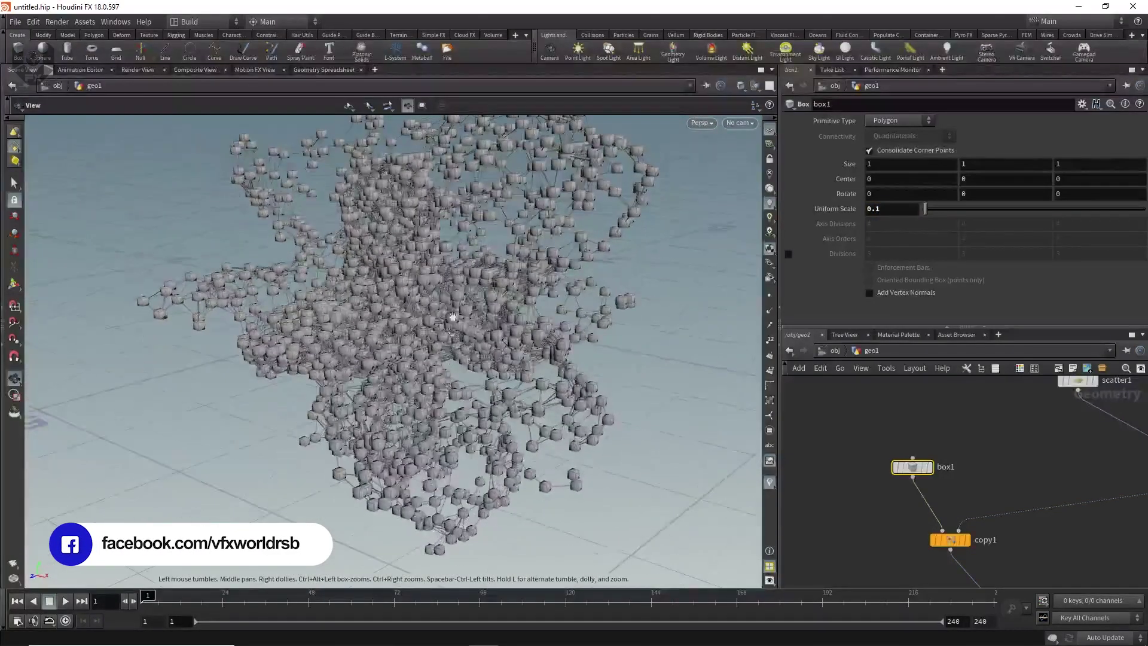
{"action": "scroll", "coordinate": [453, 316], "scroll_direction": "up", "scroll_amount": 5}
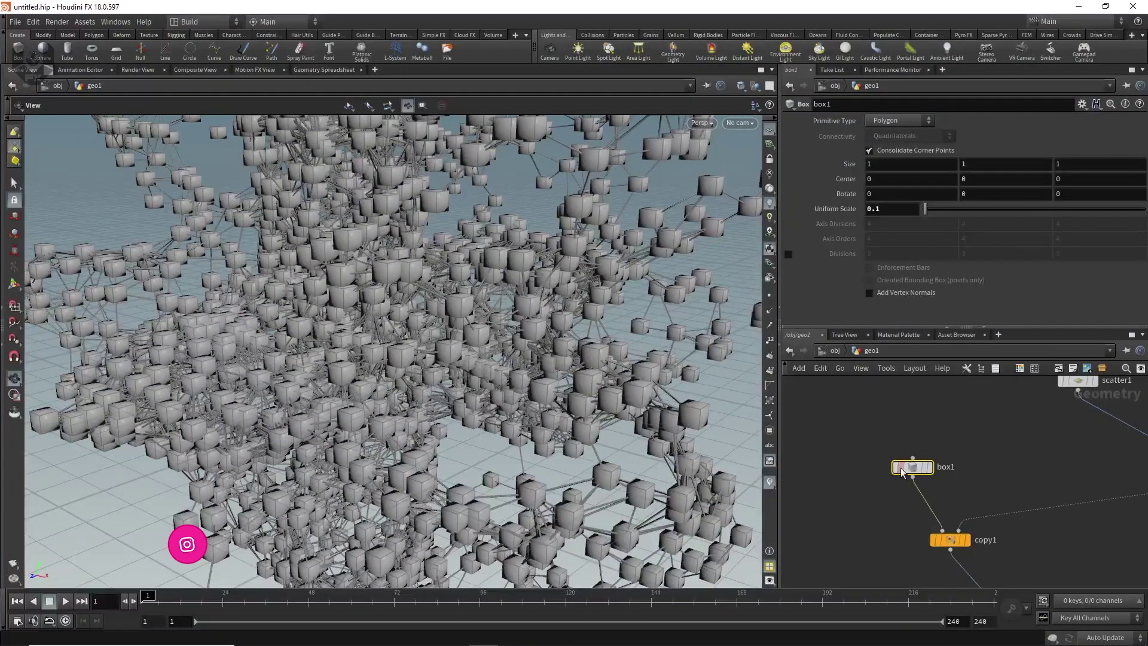
- Insert a Transform node between the Box and the Copy Stamp node
{"action": "key", "text": "Tab"}
{"action": "type", "text": "t"}
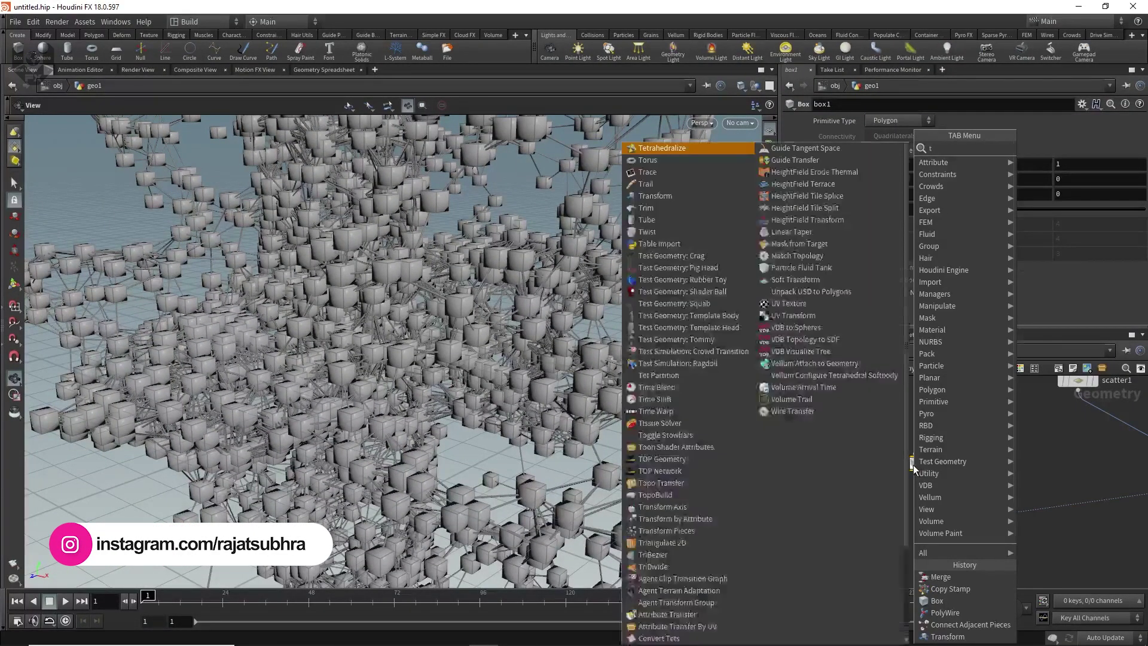
{"action": "type", "text": "ra"}
{"action": "left_click", "coordinate": [1054, 172]}
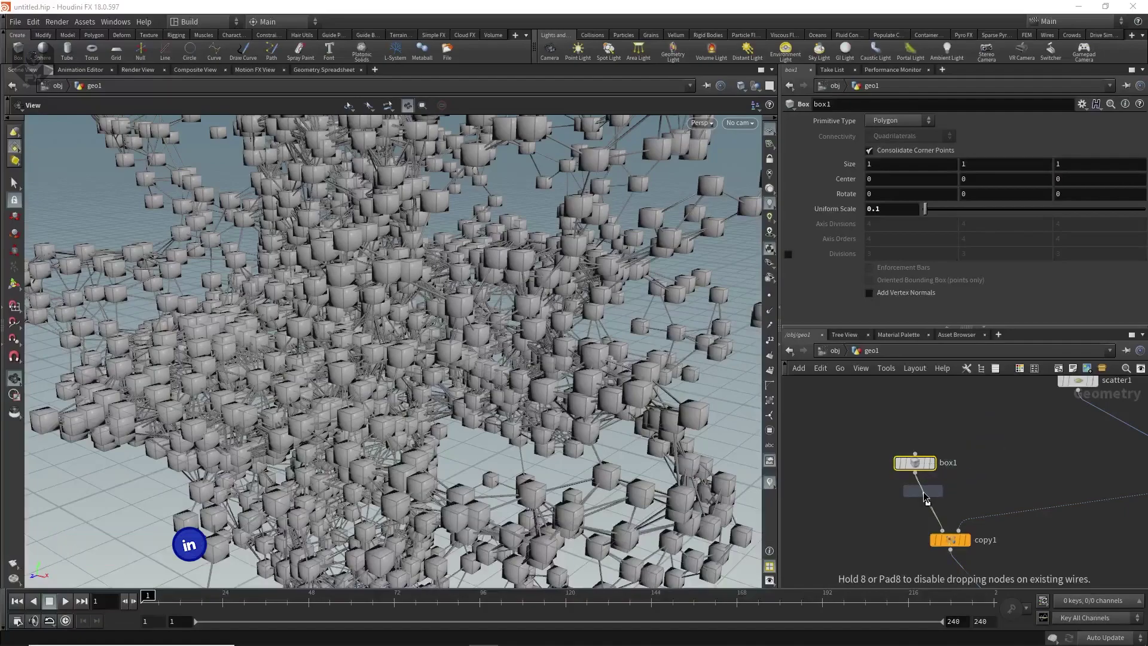
{"action": "left_click", "coordinate": [925, 499]}
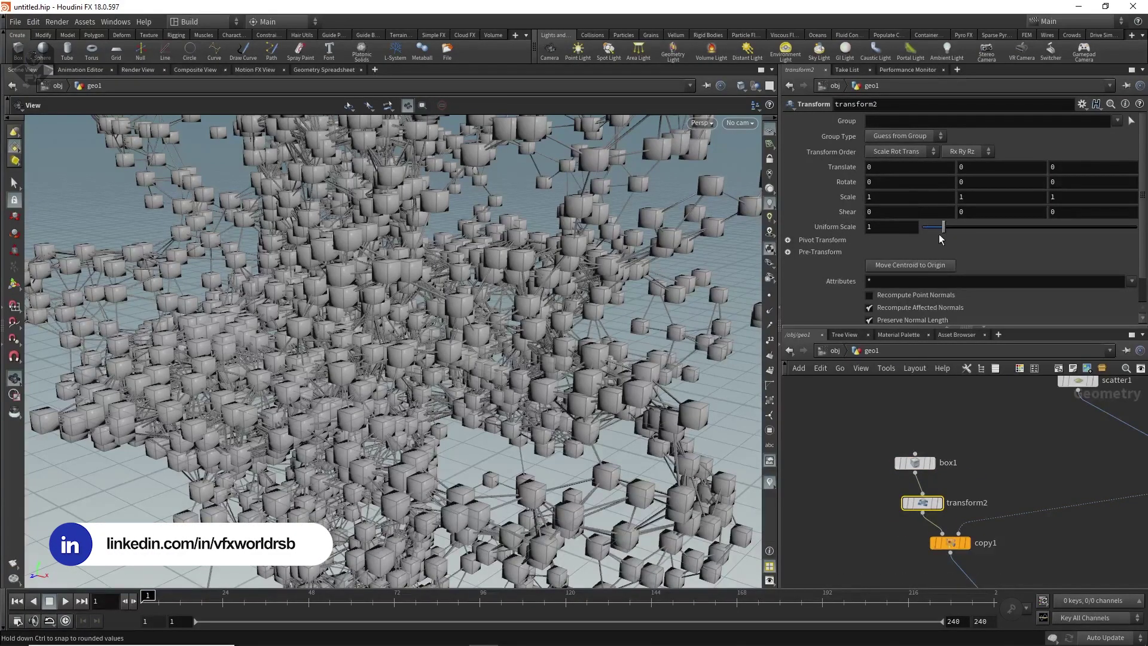
- Reduce the new Transform node's uniform scale to 0.28 and inspect the boxes at the wire joints
{"action": "left_click_drag", "start_coordinate": [942, 235], "coordinate": [929, 233]}
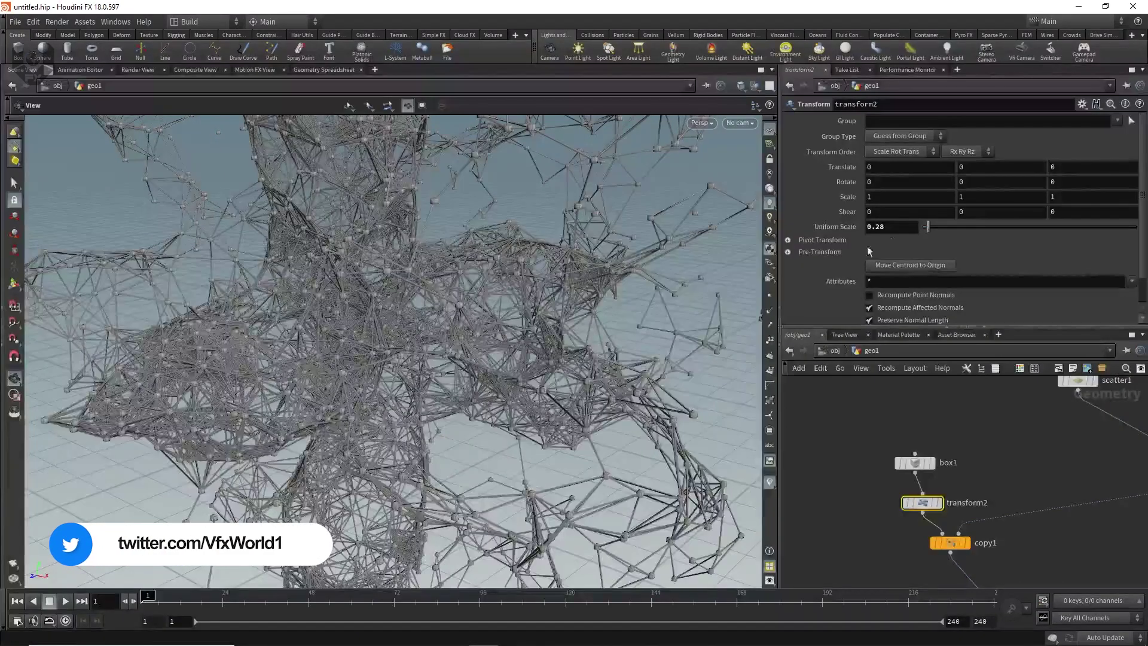
{"action": "scroll", "coordinate": [653, 269], "scroll_direction": "up", "scroll_amount": 5}
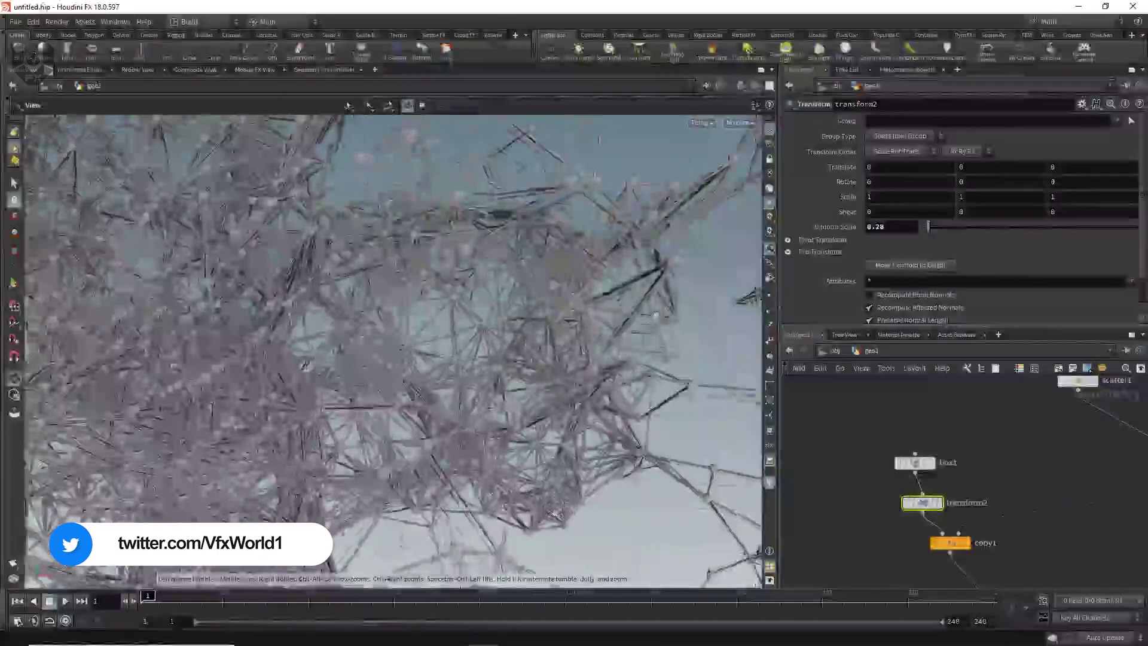
{"action": "left_click_drag", "start_coordinate": [656, 314], "coordinate": [546, 341], "text": "alt"}
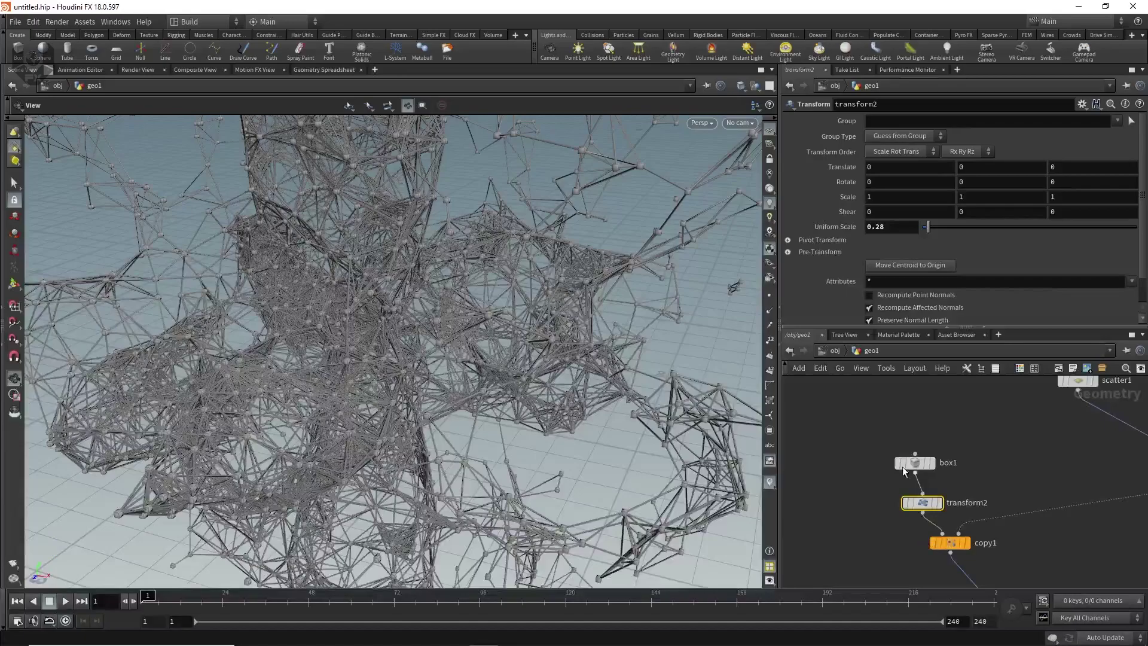
- Move the Box and its Transform node up, and insert a Material node between the Transform and Copy Stamp nodes
{"action": "left_click_drag", "start_coordinate": [910, 463], "coordinate": [921, 440]}
{"action": "left_click_drag", "start_coordinate": [923, 501], "coordinate": [920, 473]}
{"action": "key", "text": "Tab"}
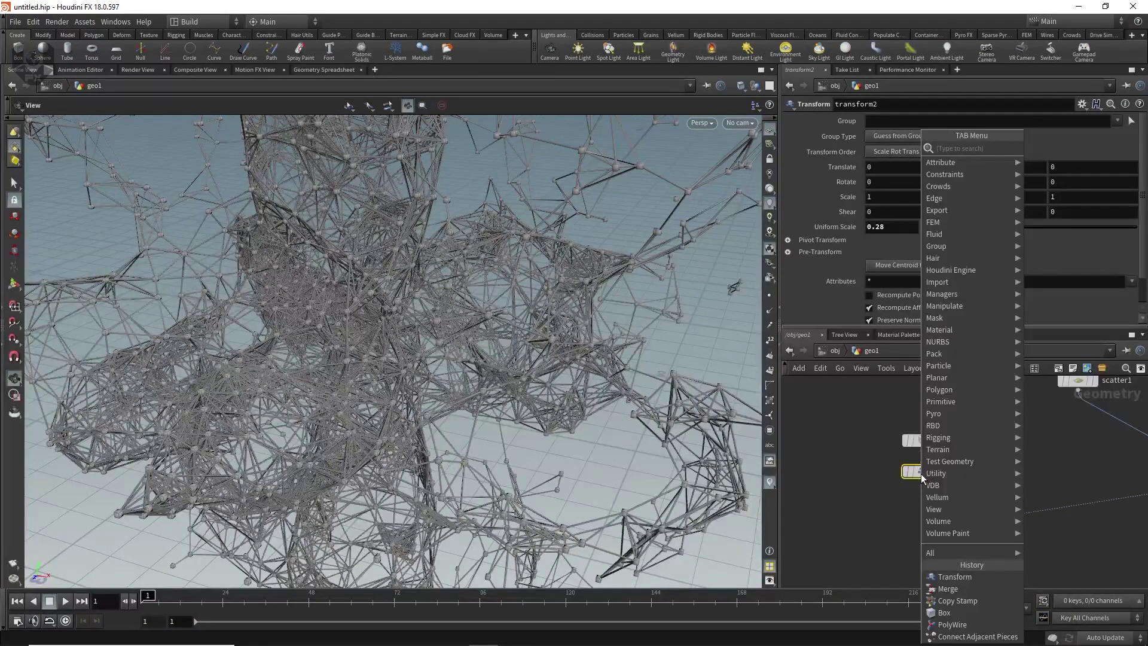
{"action": "type", "text": "met"}
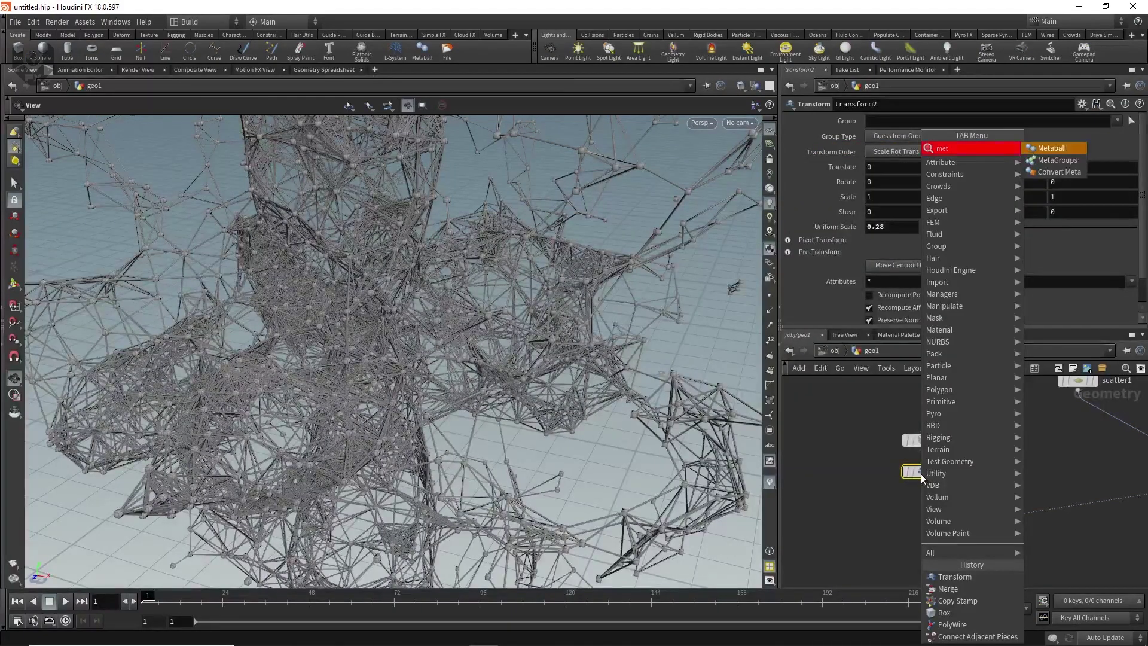
{"action": "key", "text": "BackSpace"}
{"action": "key", "text": "BackSpace"}
{"action": "type", "text": "ate"}
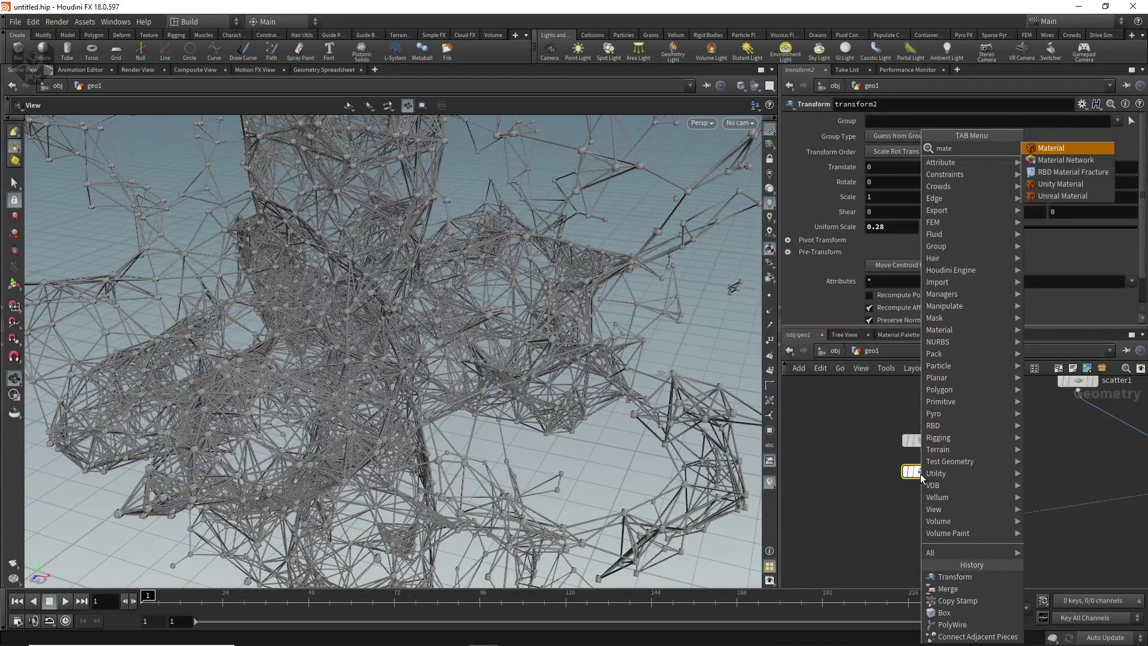
{"action": "left_click", "coordinate": [1070, 149]}
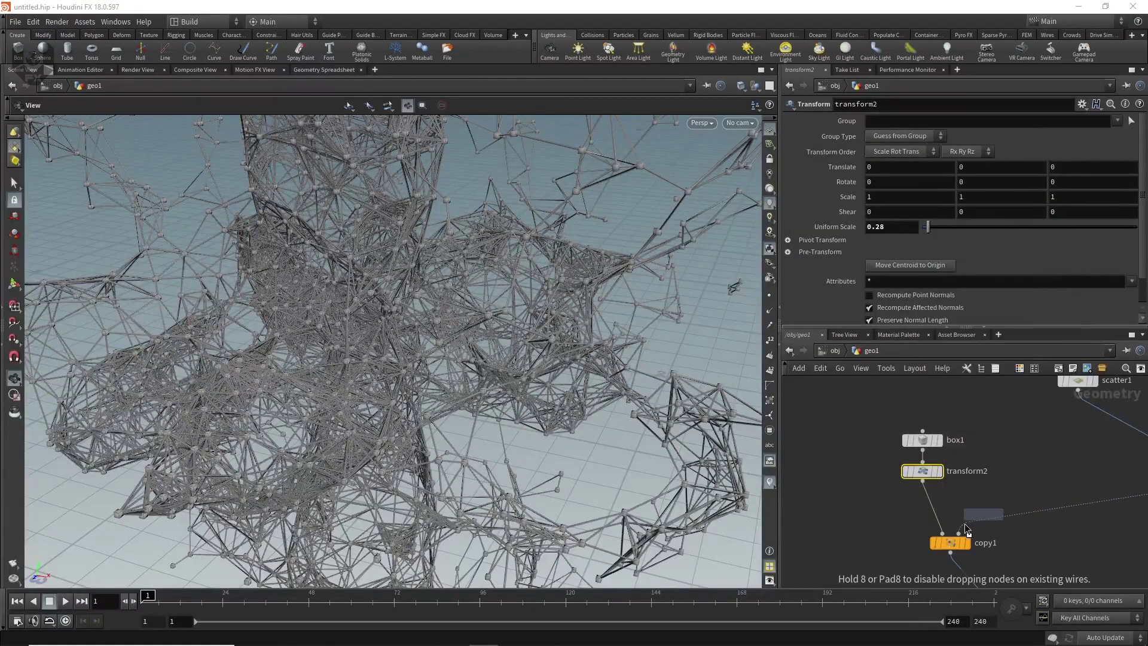
{"action": "left_click", "coordinate": [930, 509]}
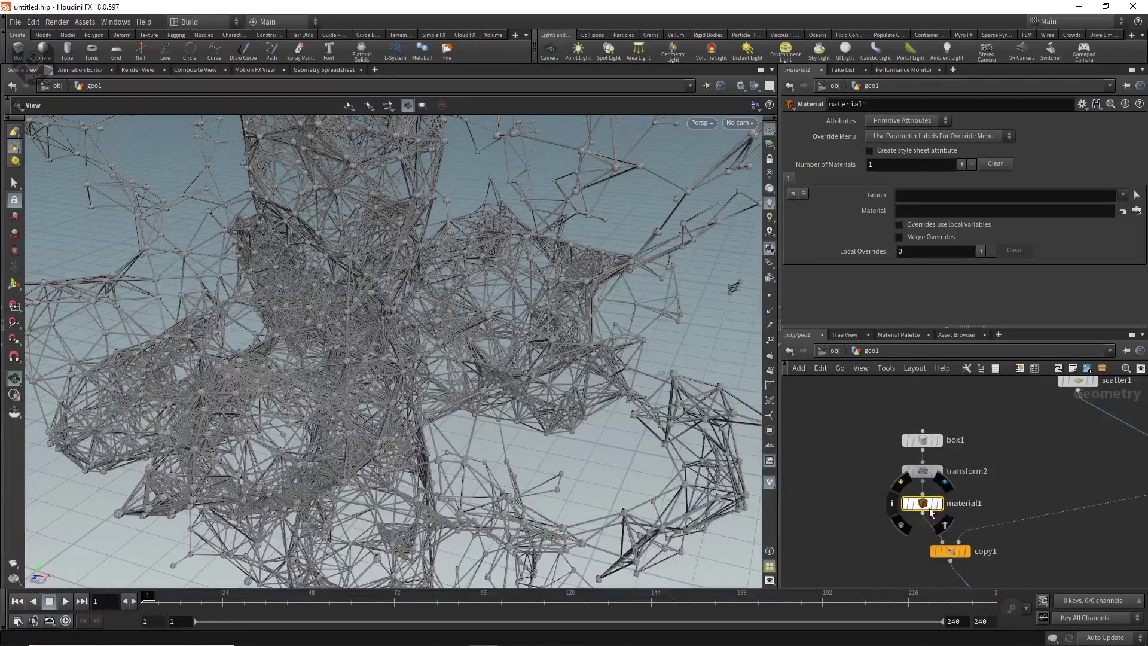
{"action": "scroll", "coordinate": [640, 192], "scroll_direction": "up", "scroll_amount": 4}
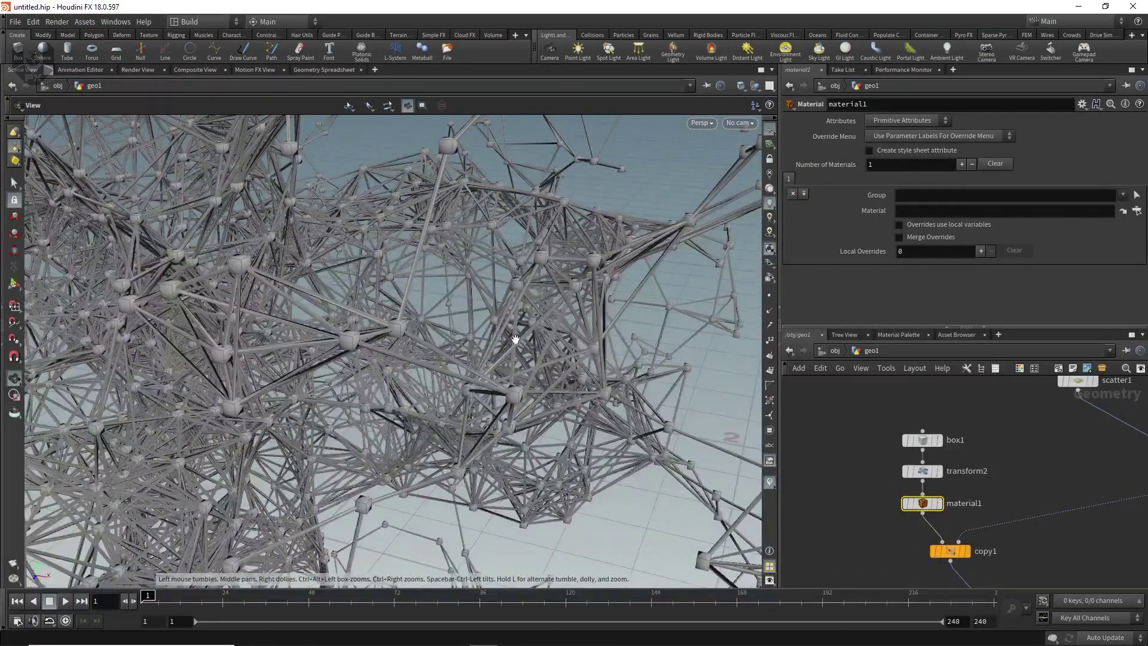
{"action": "scroll", "coordinate": [515, 339], "scroll_direction": "down", "scroll_amount": 8}
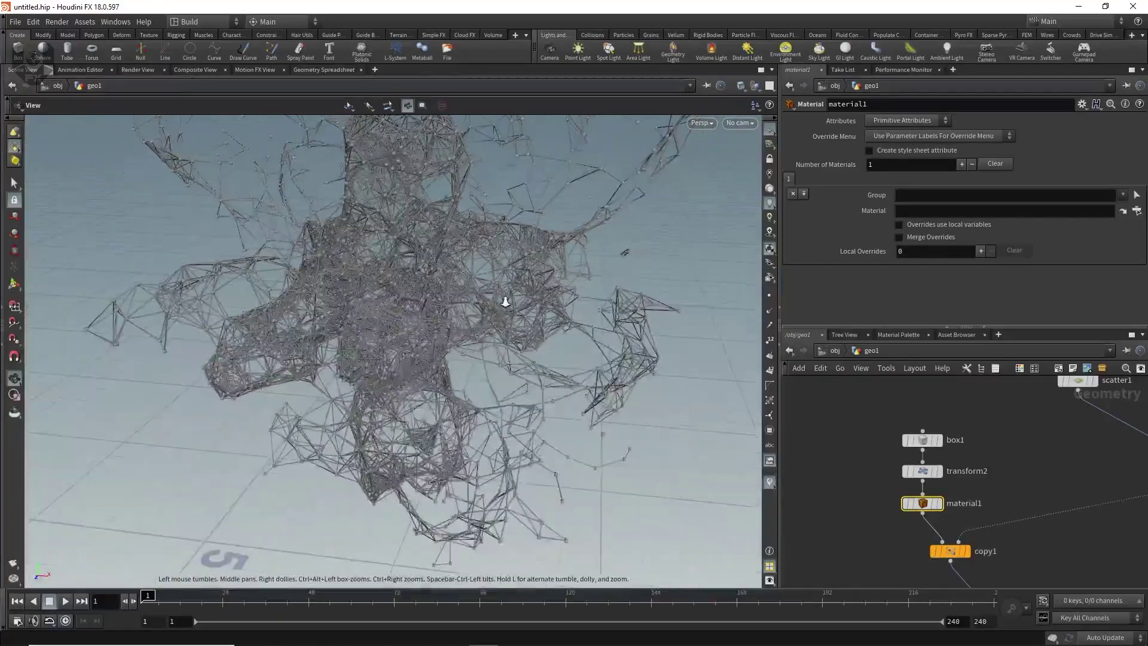
{"action": "left_click_drag", "start_coordinate": [506, 302], "coordinate": [454, 337]}
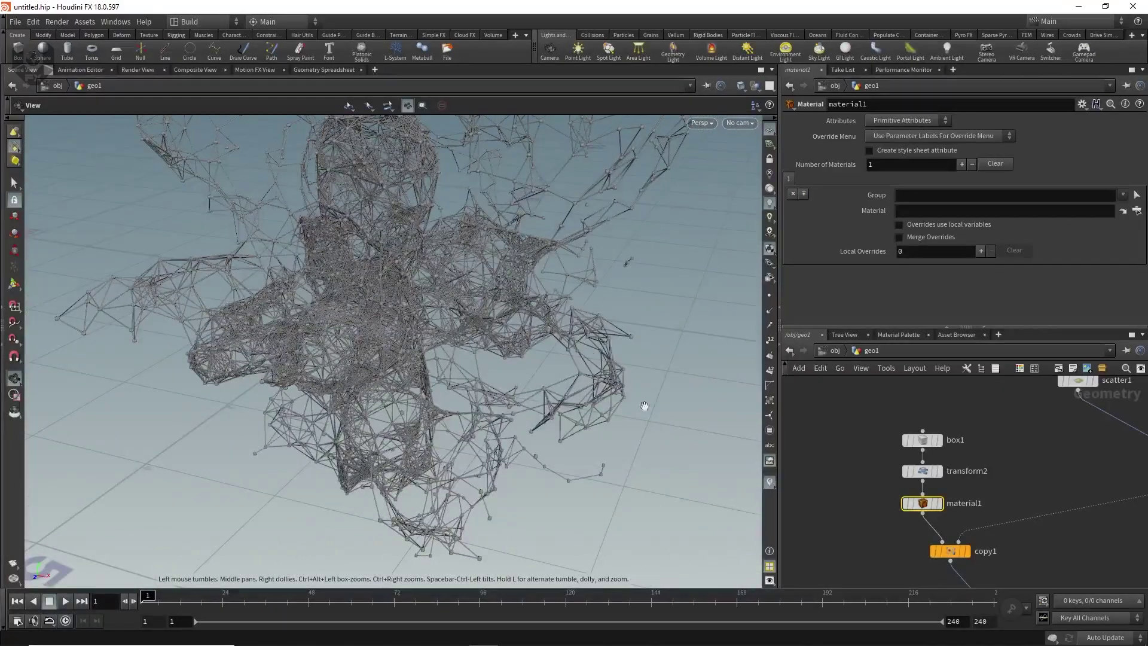
{"action": "scroll", "coordinate": [541, 311], "scroll_direction": "up", "scroll_amount": 5}
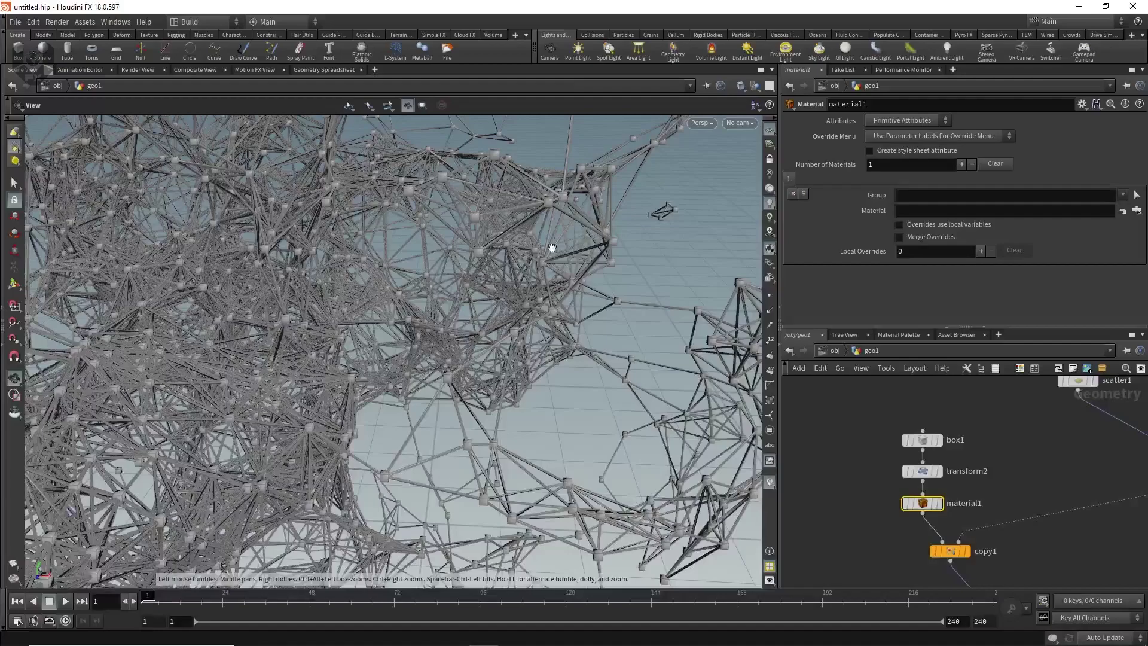
- Set the Copy Stamp node's rotation to $PT on all three axes and inspect the copied boxes
{"action": "middle_click_drag", "start_coordinate": [915, 540], "coordinate": [892, 451]}
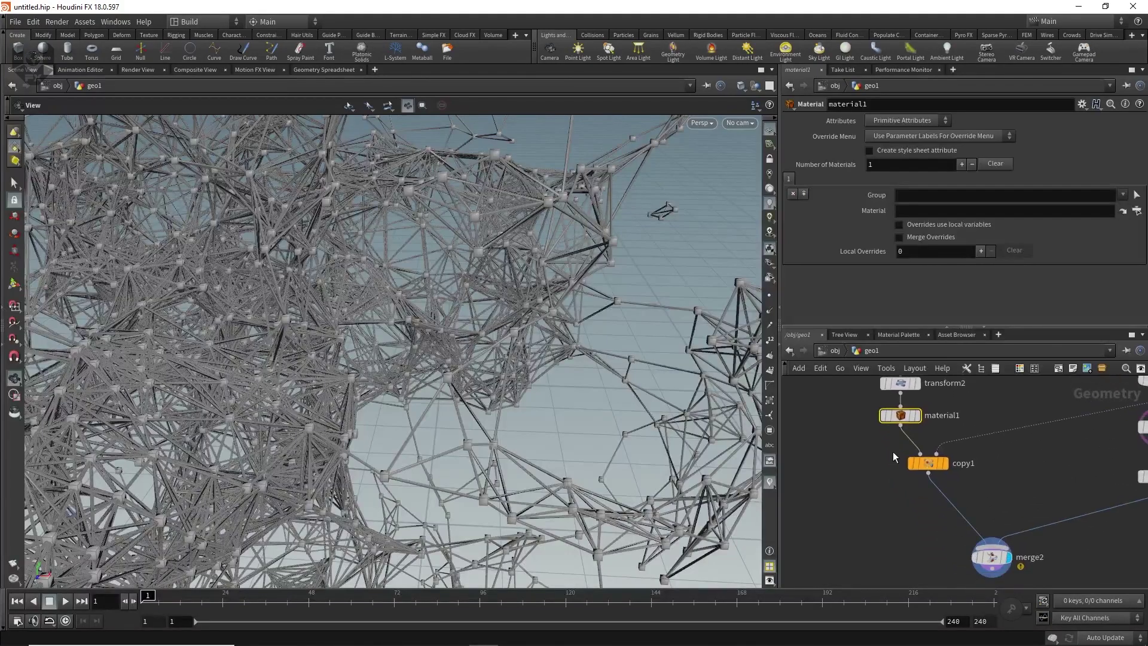
{"action": "left_click", "coordinate": [928, 464]}
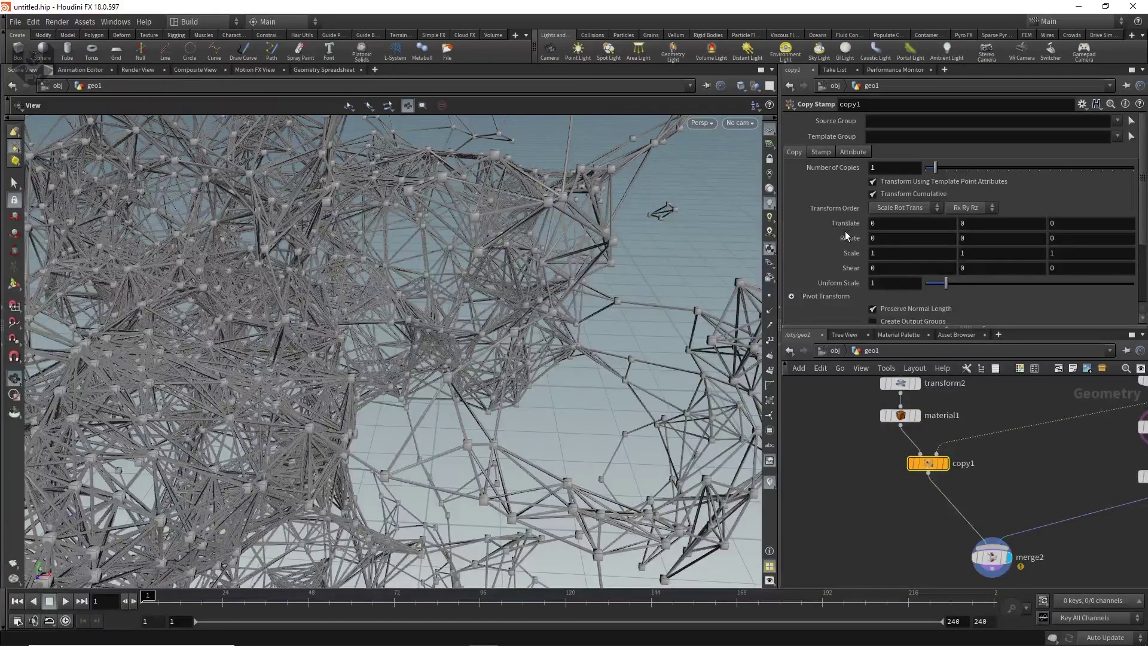
{"action": "scroll", "coordinate": [842, 229], "scroll_direction": "down", "scroll_amount": 2}
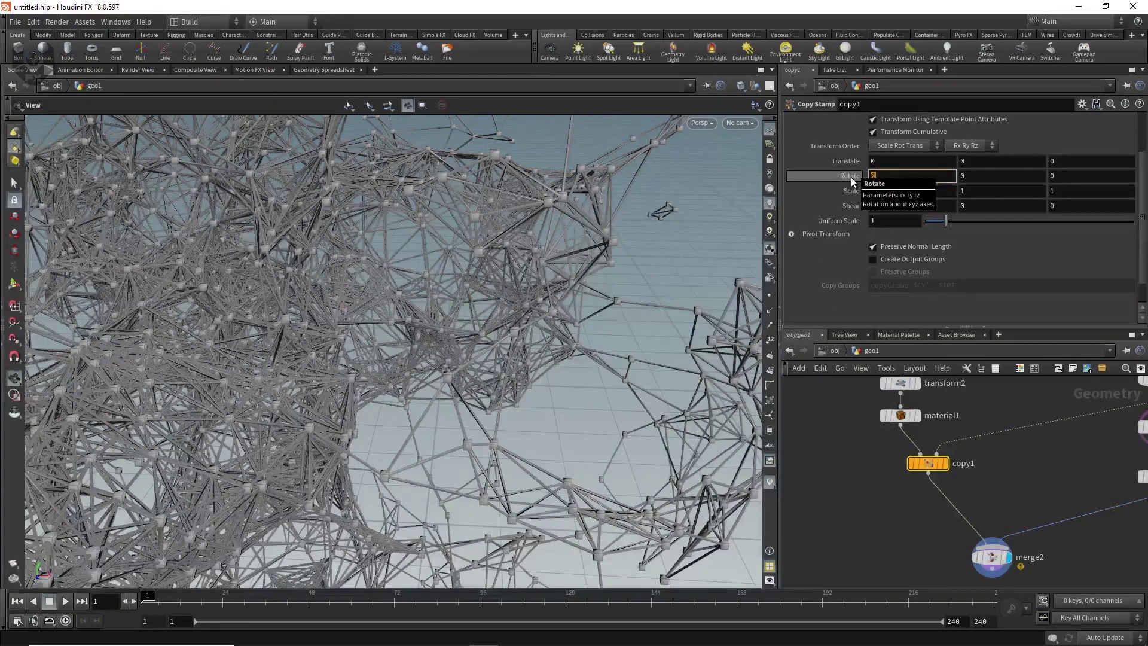
{"action": "type", "text": "$"}
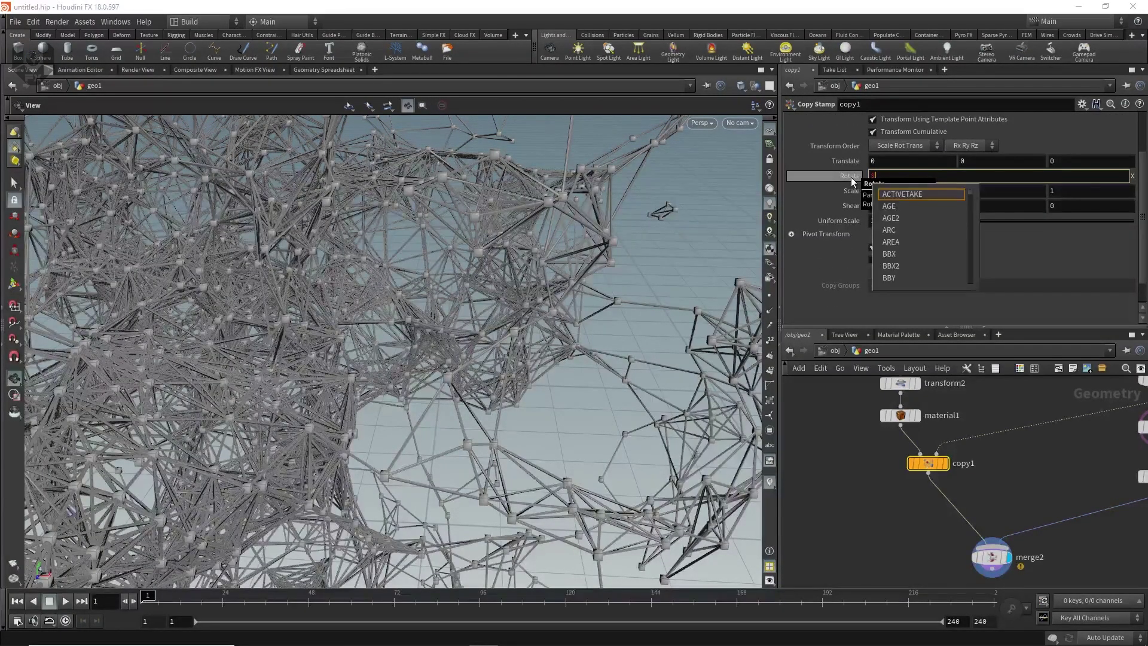
{"action": "type", "text": "PT"}
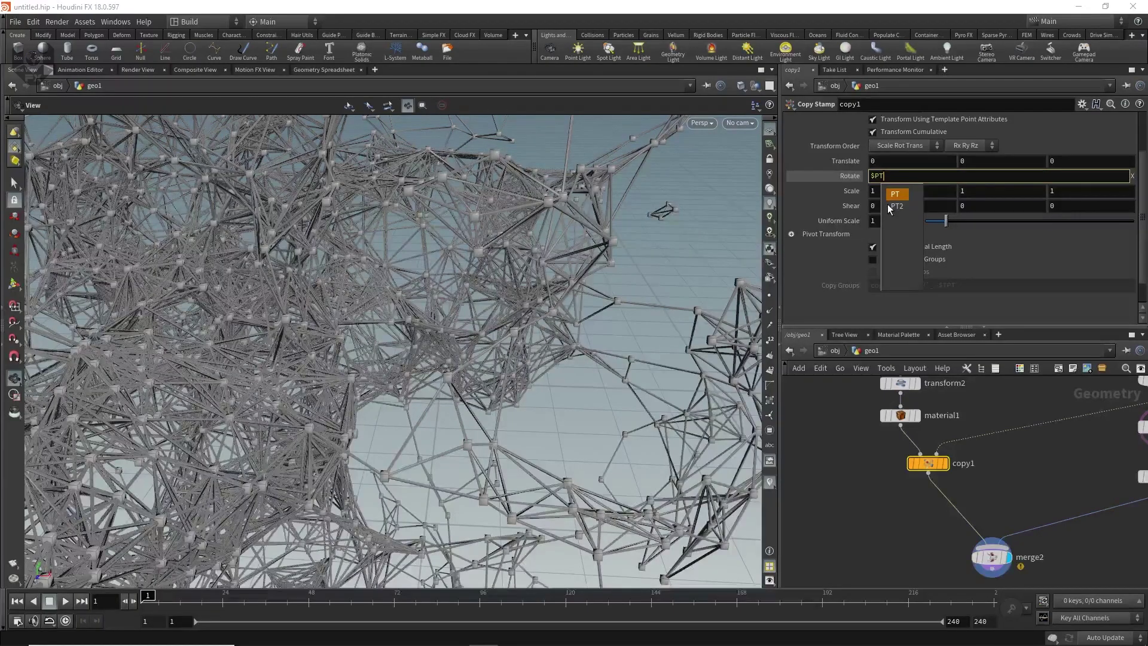
{"action": "key", "text": "Return"}
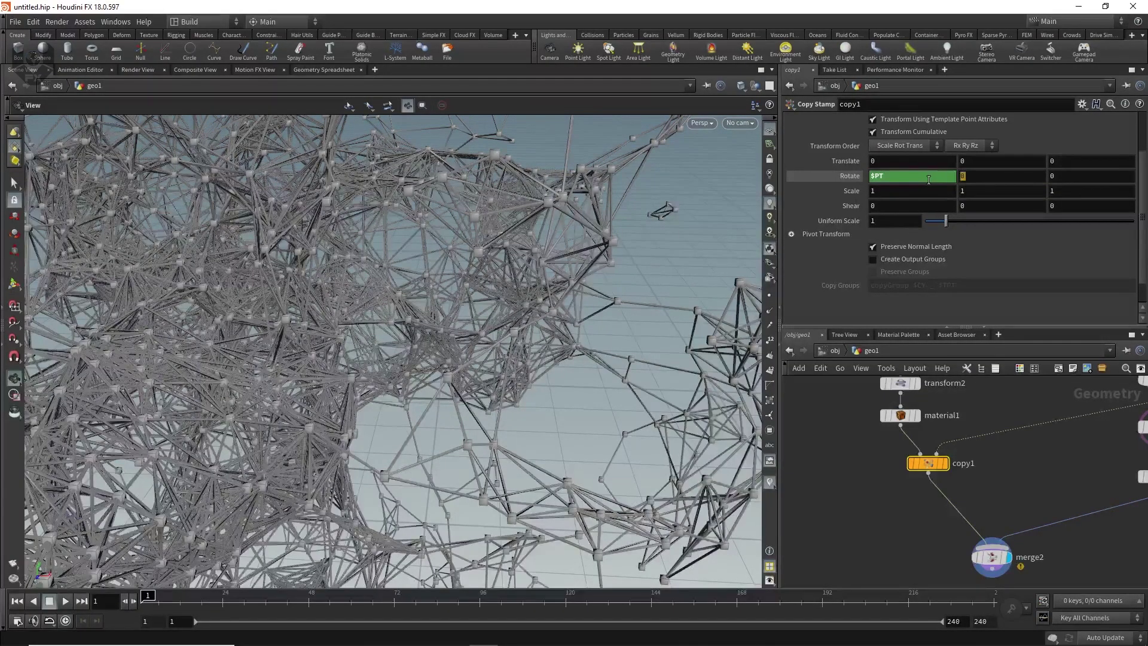
{"action": "key", "text": "Return"}
{"action": "left_click", "coordinate": [1086, 179]}
{"action": "type", "text": "$PT"}
{"action": "key", "text": "Return"}
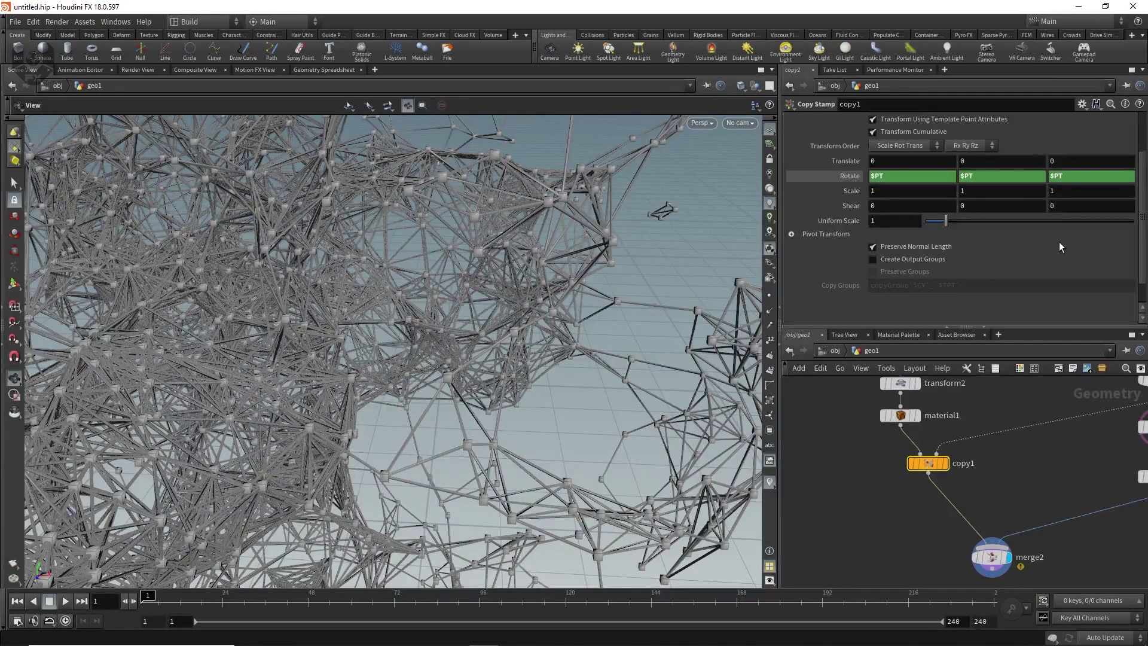
{"action": "mouse_move", "coordinate": [518, 261]}
{"action": "left_mouse_down"}
{"action": "mouse_move", "coordinate": [503, 258]}
{"action": "mouse_move", "coordinate": [526, 265]}
{"action": "left_mouse_up"}
{"action": "right_click_drag", "start_coordinate": [524, 248], "coordinate": [471, 354]}
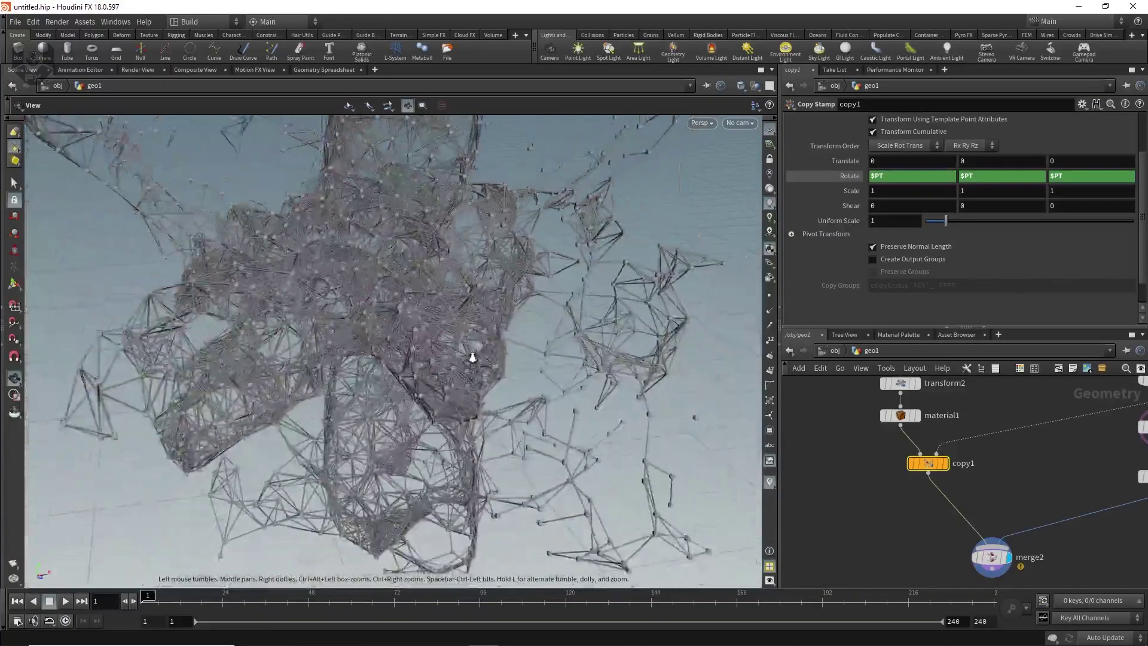
{"action": "mouse_move", "coordinate": [471, 353]}
{"action": "left_mouse_down"}
{"action": "mouse_move", "coordinate": [520, 331]}
{"action": "mouse_move", "coordinate": [425, 328]}
{"action": "mouse_move", "coordinate": [495, 256]}
{"action": "mouse_move", "coordinate": [479, 333]}
{"action": "left_mouse_up"}
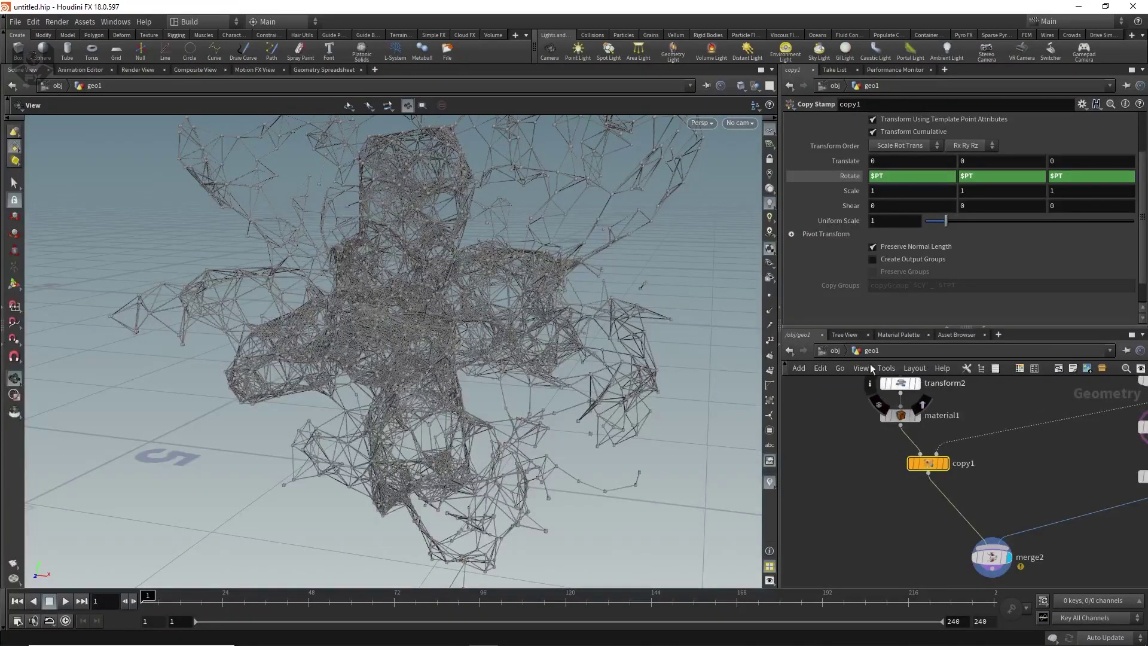
- Return to the object level and add two Principled Shader materials to /mat from the Material Palette
{"action": "left_click", "coordinate": [835, 351]}
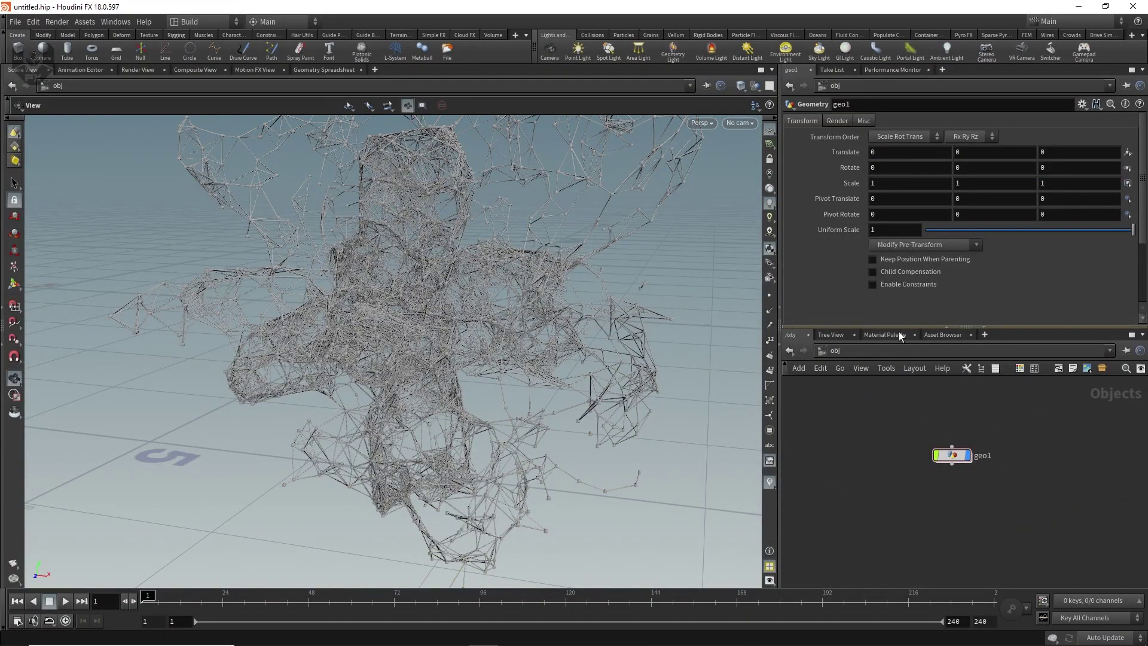
{"action": "left_click", "coordinate": [883, 334]}
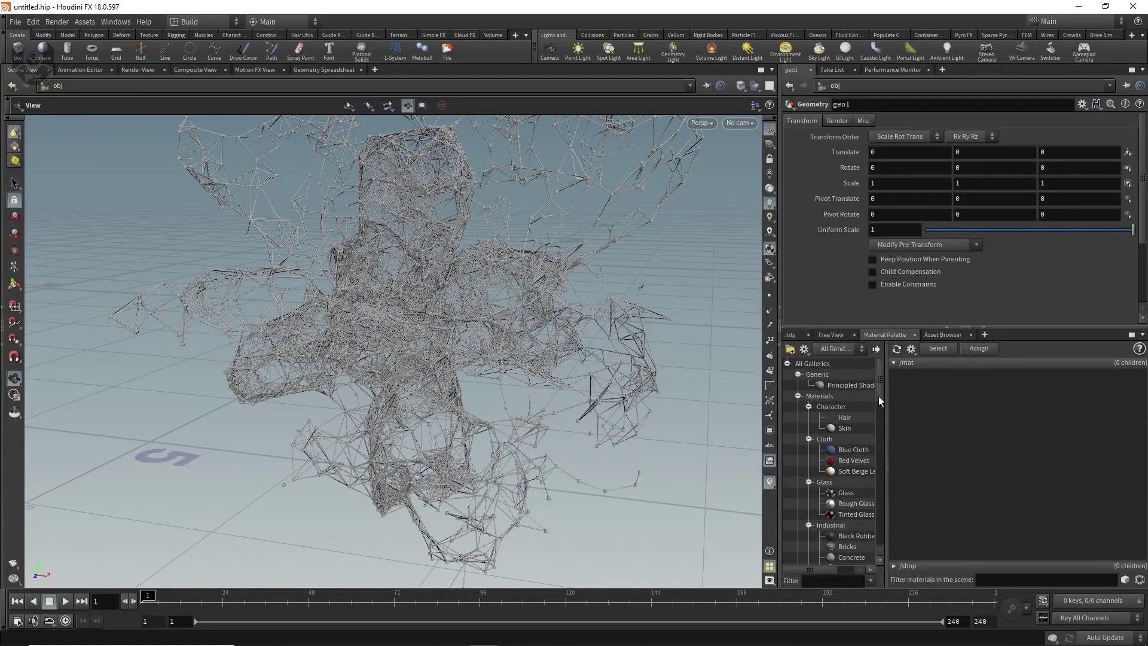
{"action": "left_click_drag", "start_coordinate": [849, 385], "coordinate": [916, 419]}
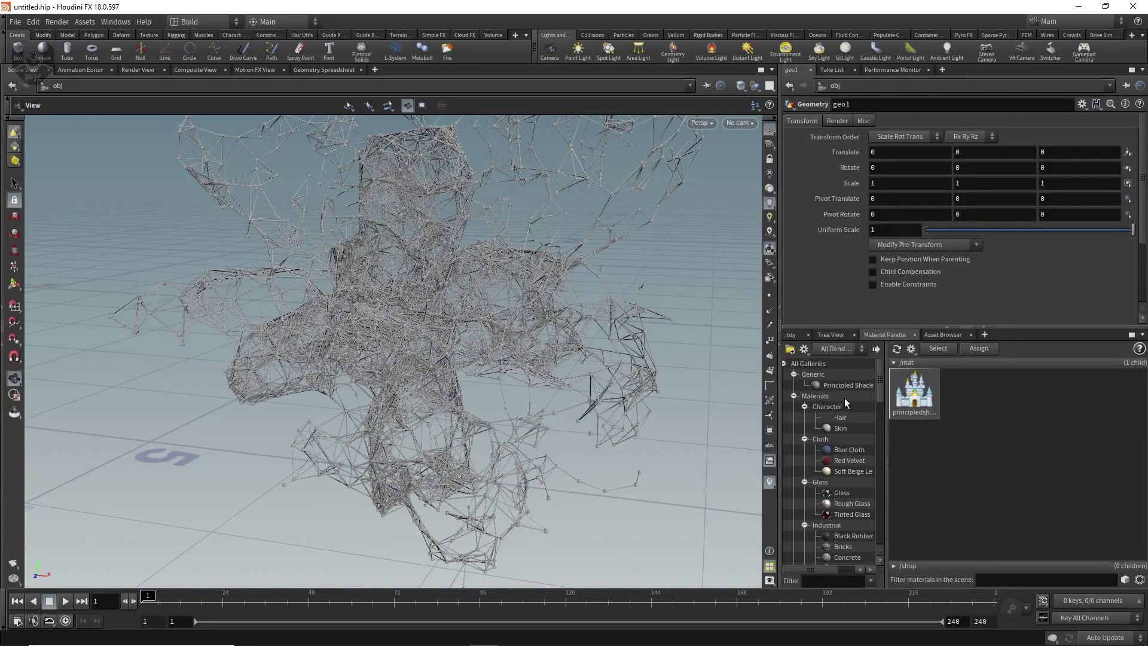
{"action": "left_click_drag", "start_coordinate": [866, 385], "coordinate": [975, 391]}
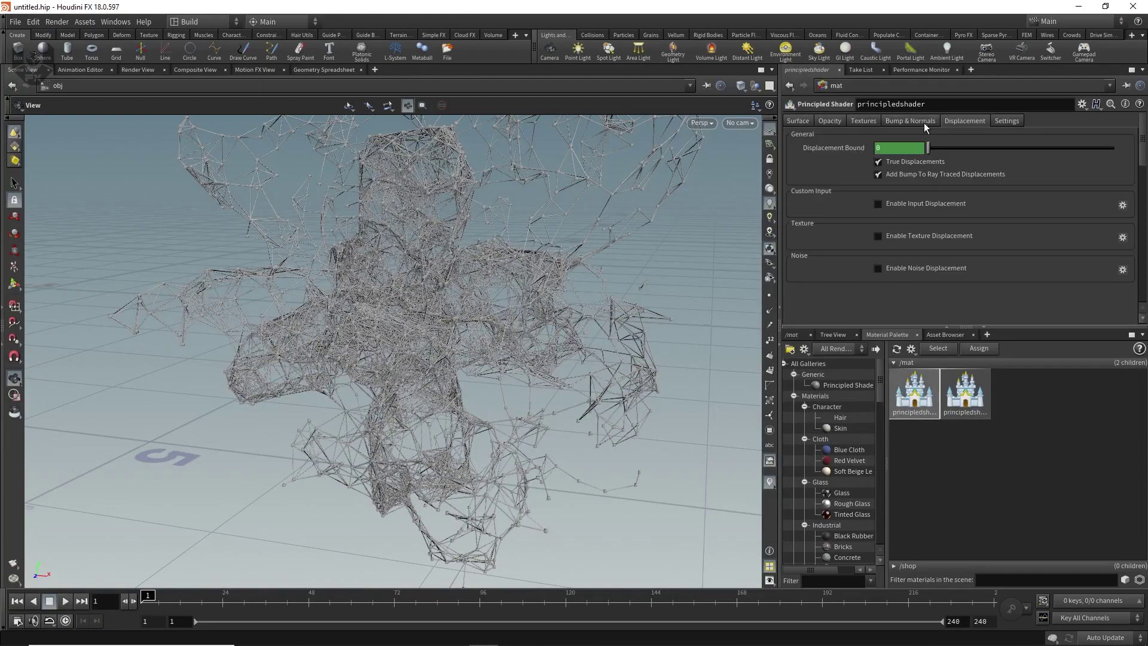
- Rename the first principled shader as poly and the second one as box
{"action": "double_click", "coordinate": [943, 110]}
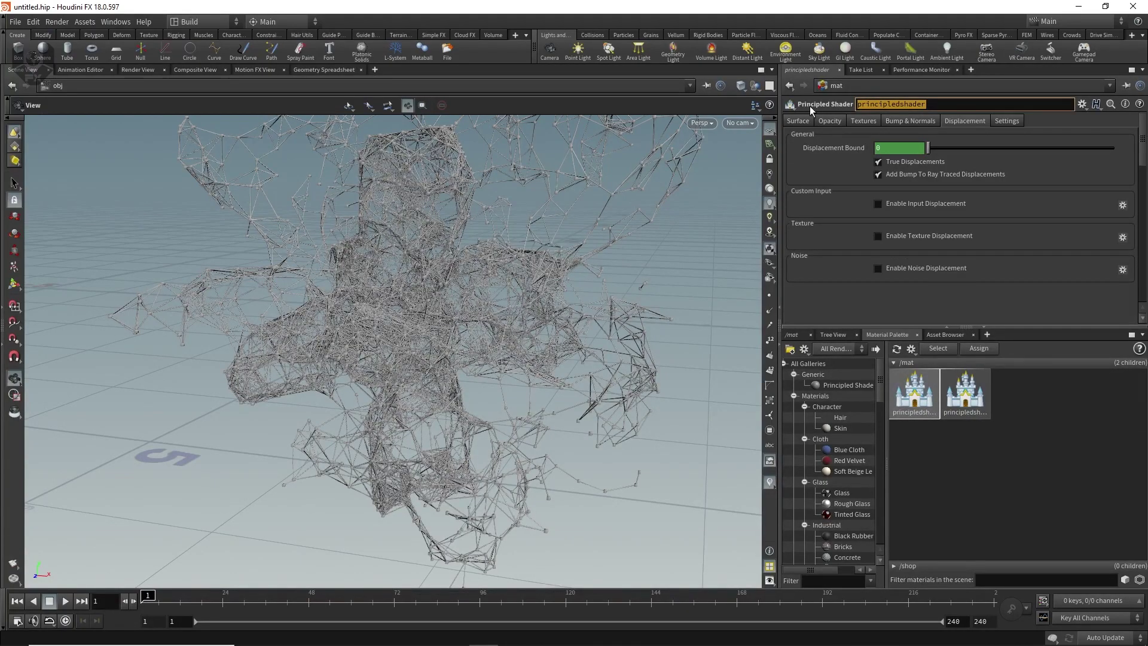
{"action": "type", "text": "poly"}
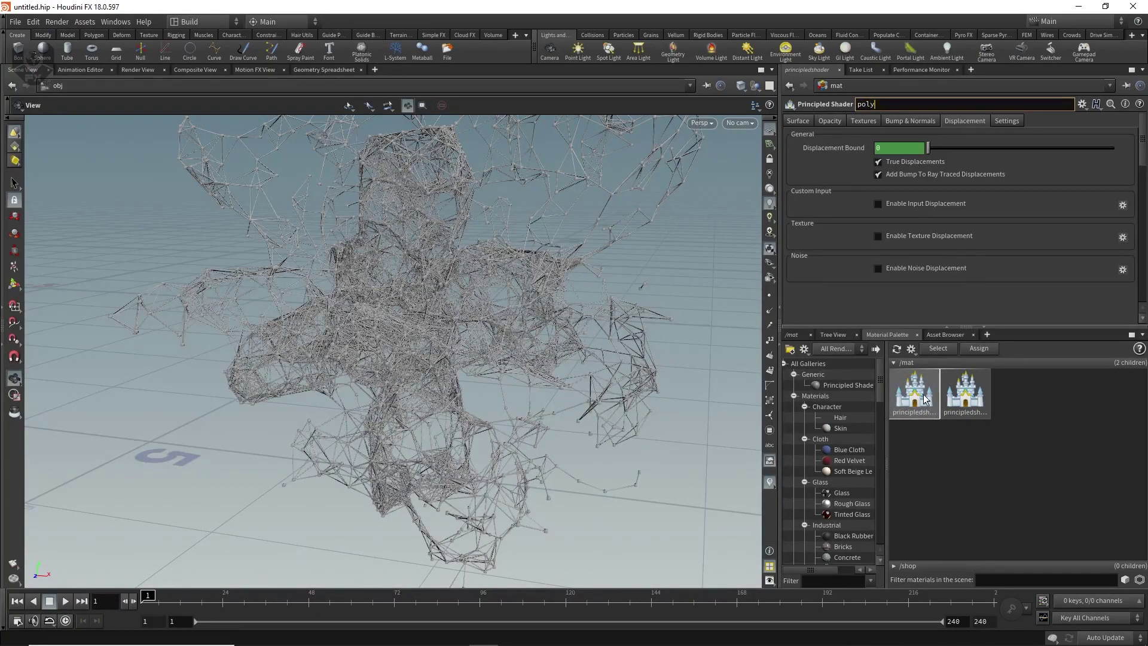
{"action": "key", "text": "Return"}
{"action": "left_click", "coordinate": [962, 392]}
{"action": "left_click_drag", "start_coordinate": [934, 104], "coordinate": [725, 111]}
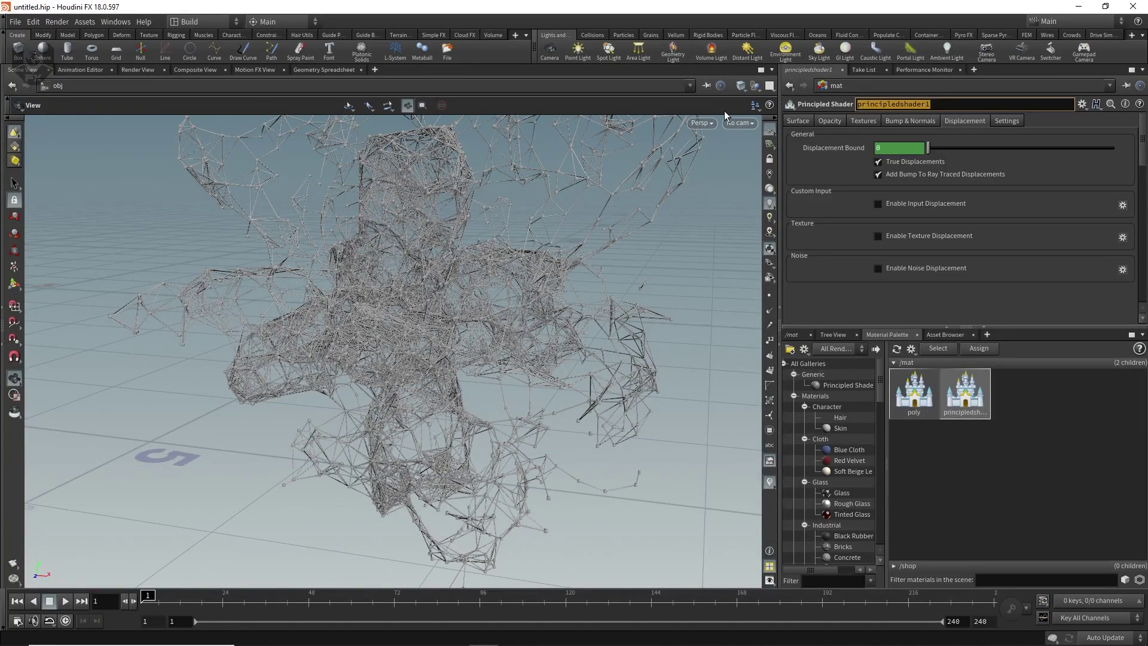
{"action": "type", "text": "box"}
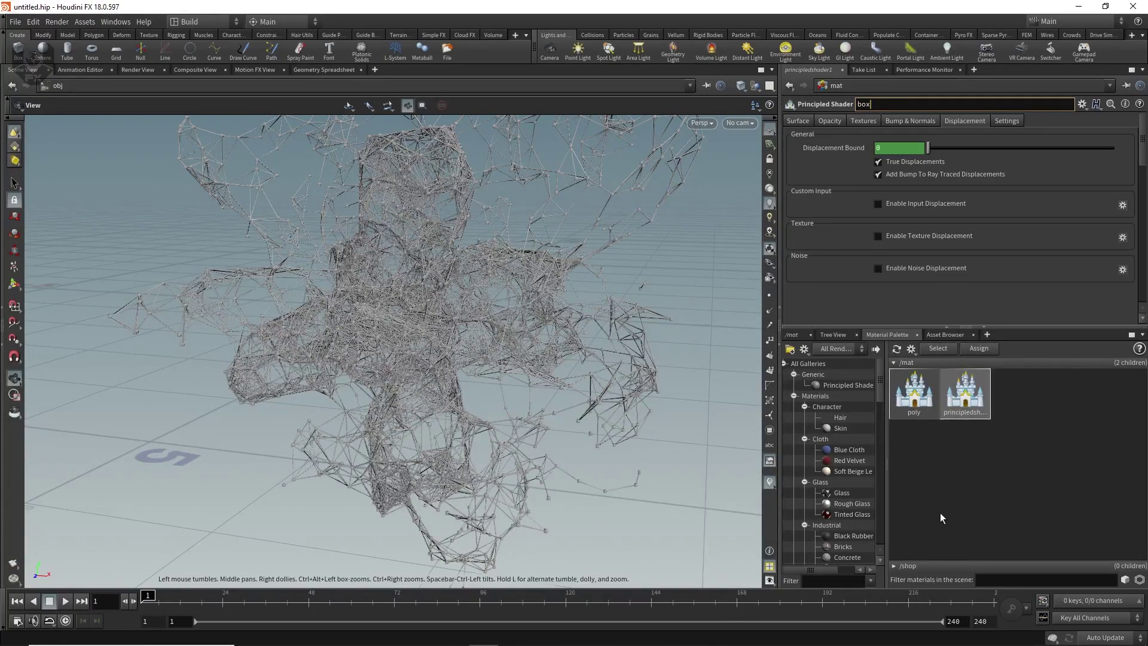
{"action": "key", "text": "Return"}
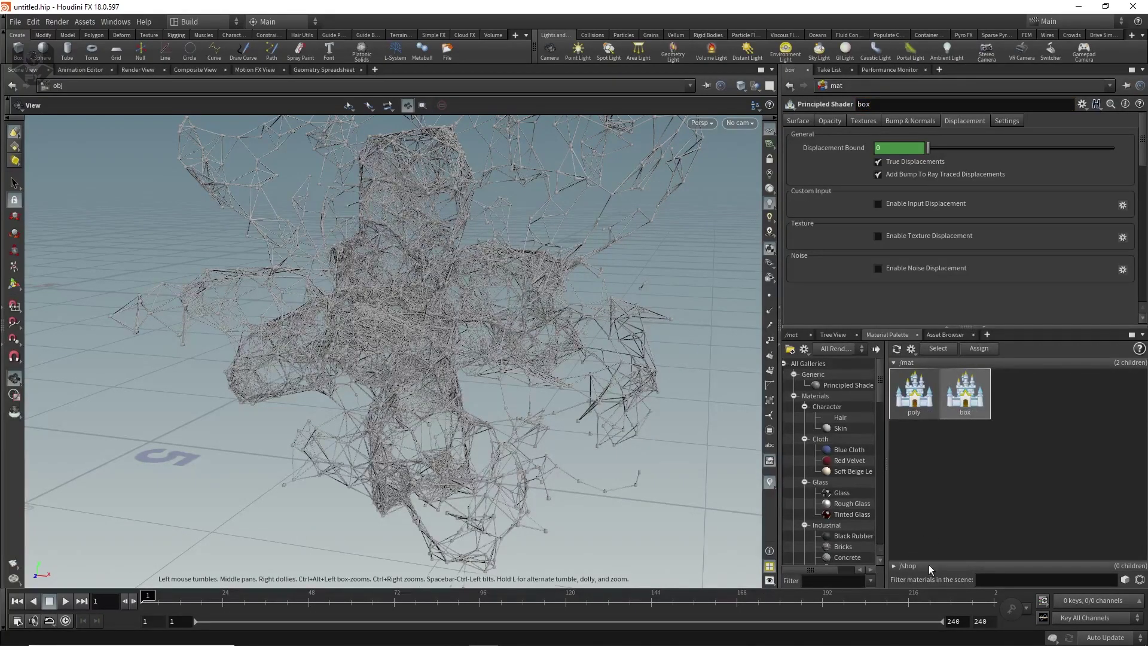
- Apply the Silver preset to the poly shader
{"action": "left_click", "coordinate": [924, 399]}
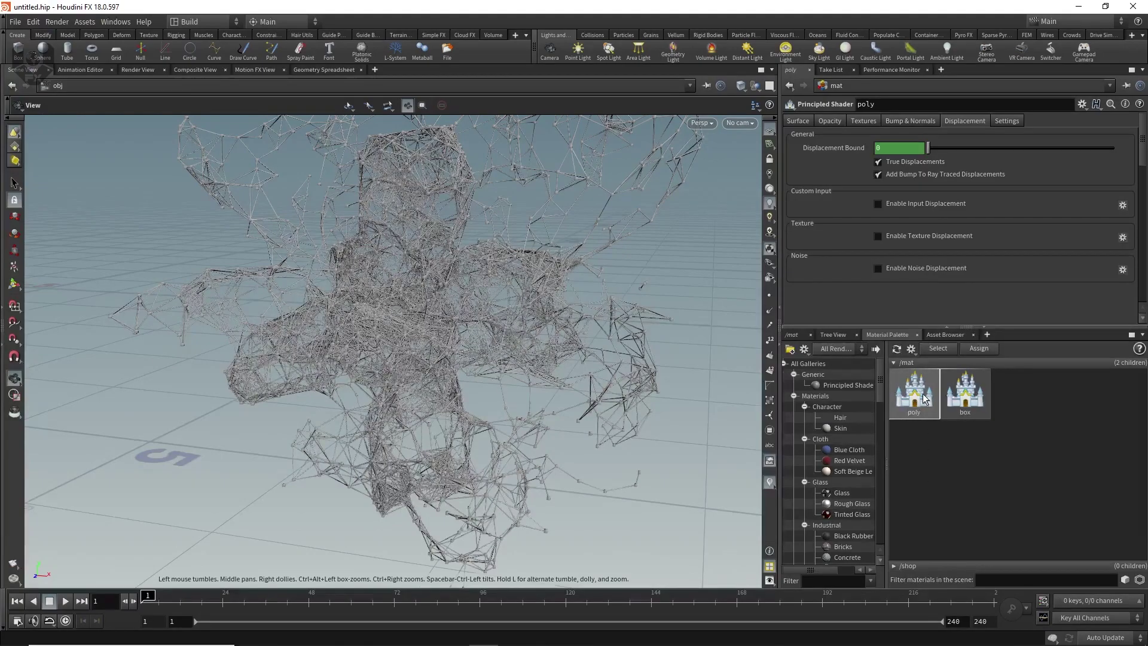
{"action": "left_click", "coordinate": [1081, 107]}
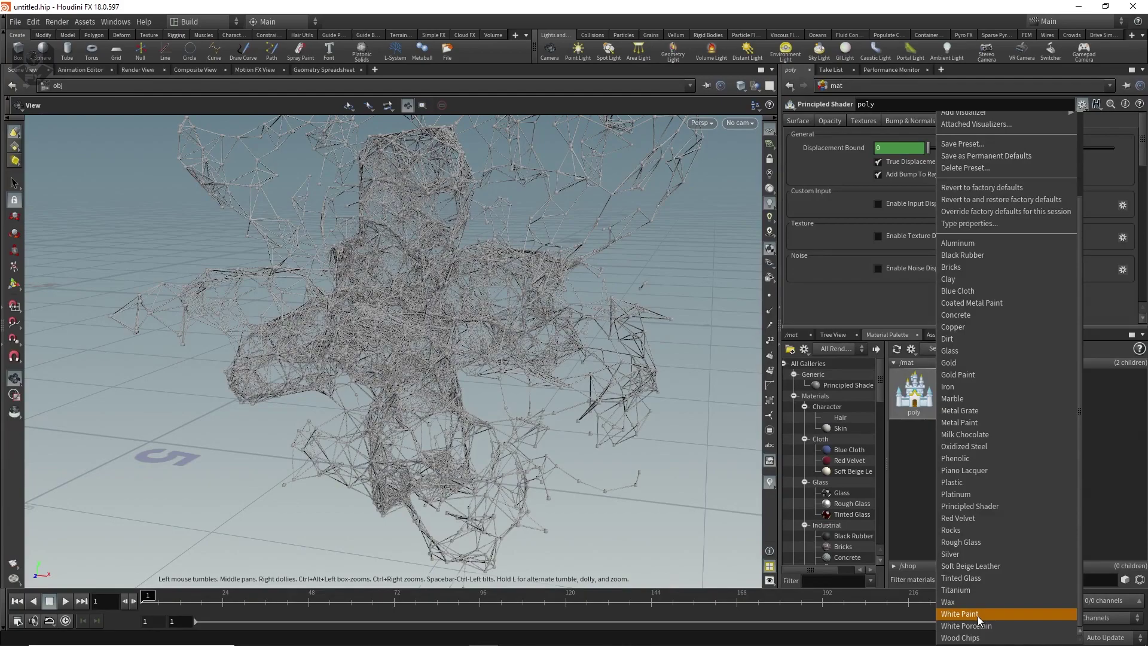
{"action": "left_click", "coordinate": [966, 555]}
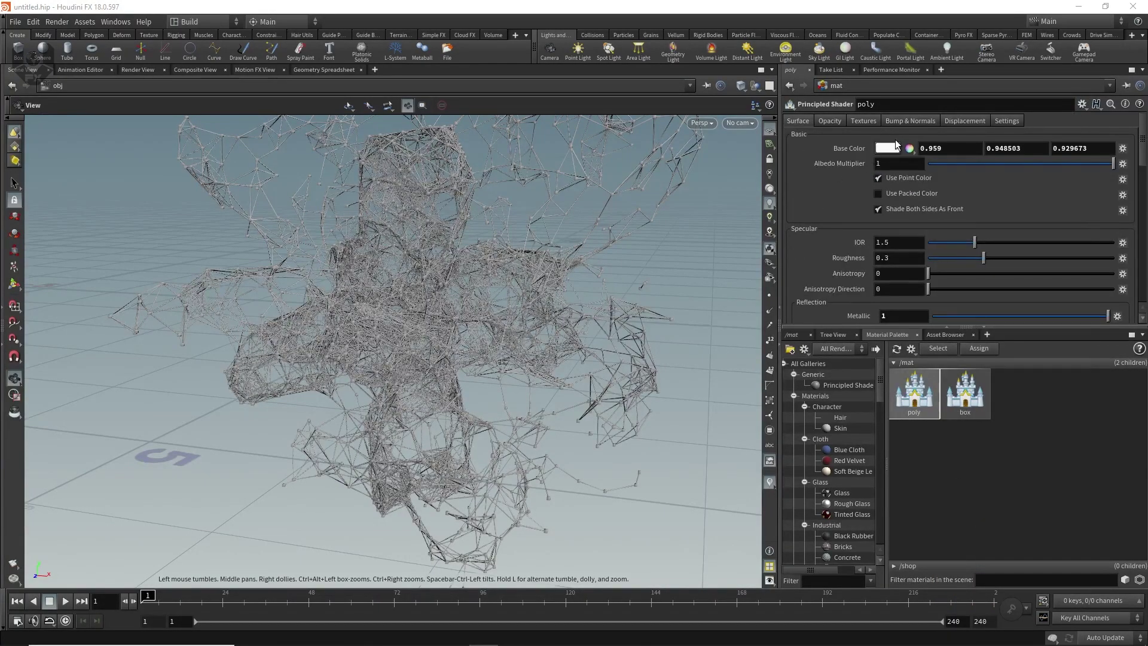
- Apply the Metal Grate preset to the box shader and set its base color to orange-red (1, 0.0506567, 0)
{"action": "left_click", "coordinate": [958, 399]}
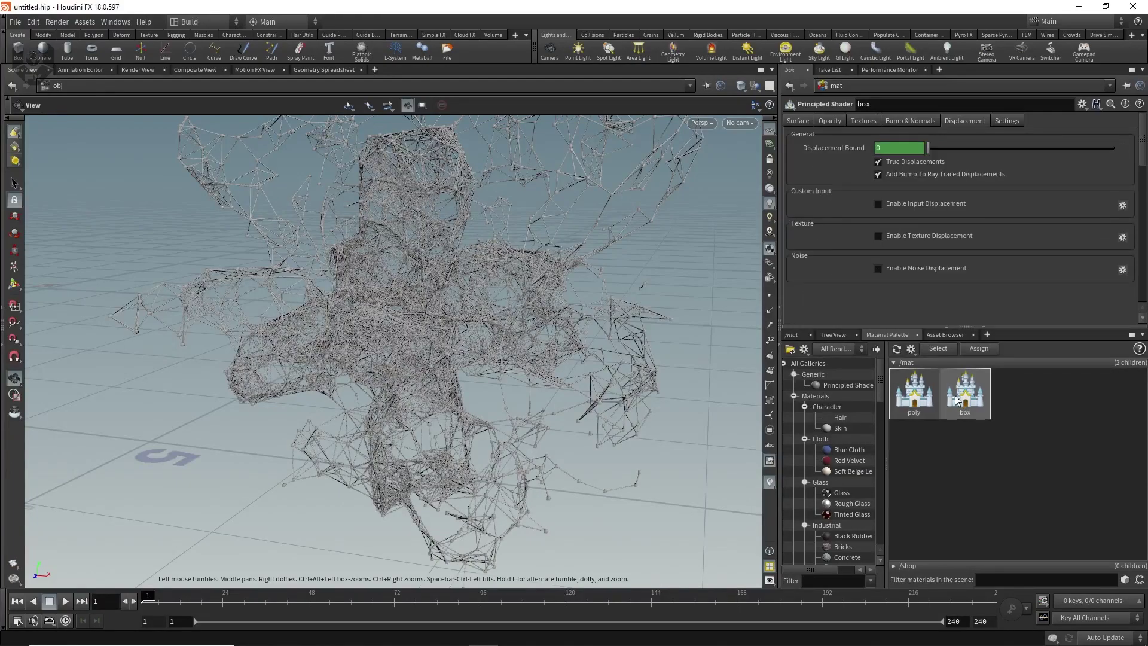
{"action": "left_click", "coordinate": [1082, 104]}
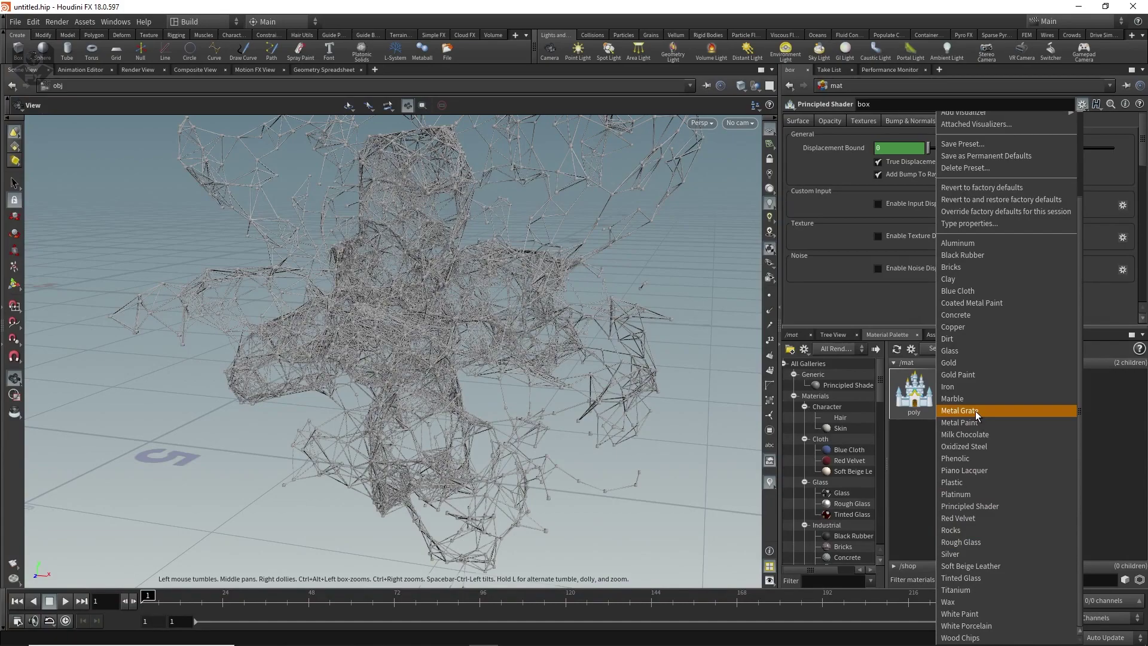
{"action": "left_click", "coordinate": [974, 412]}
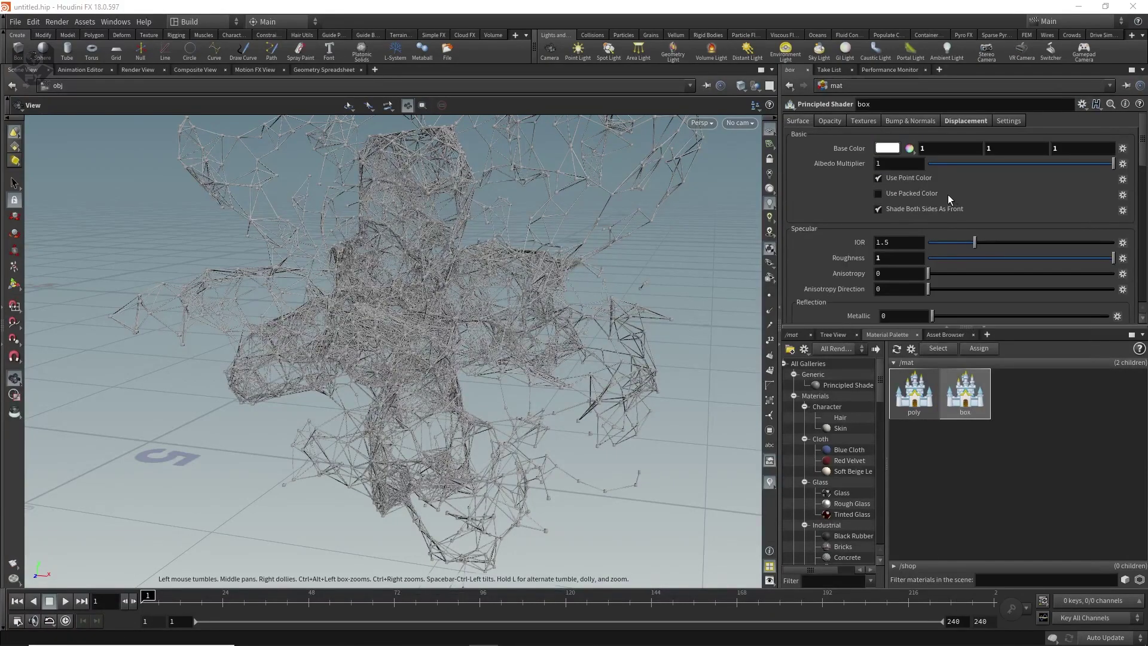
{"action": "left_click", "coordinate": [894, 148]}
{"action": "left_click_drag", "start_coordinate": [819, 139], "coordinate": [842, 113]}
{"action": "left_click", "coordinate": [1062, 26]}
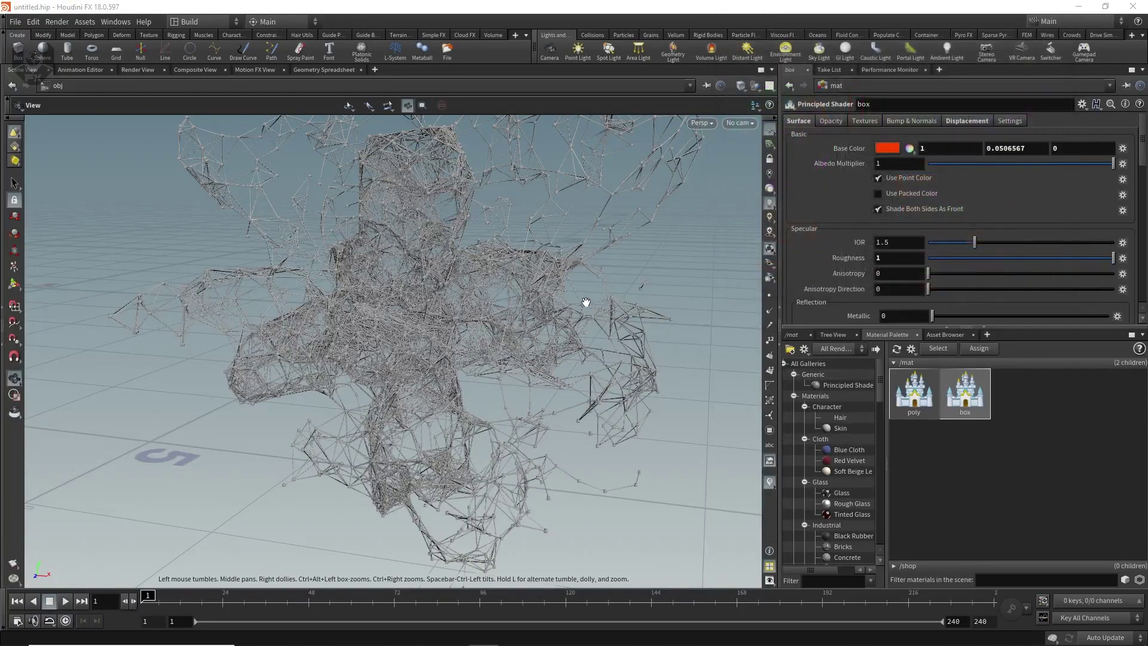
{"action": "left_click_drag", "start_coordinate": [586, 302], "coordinate": [546, 340]}
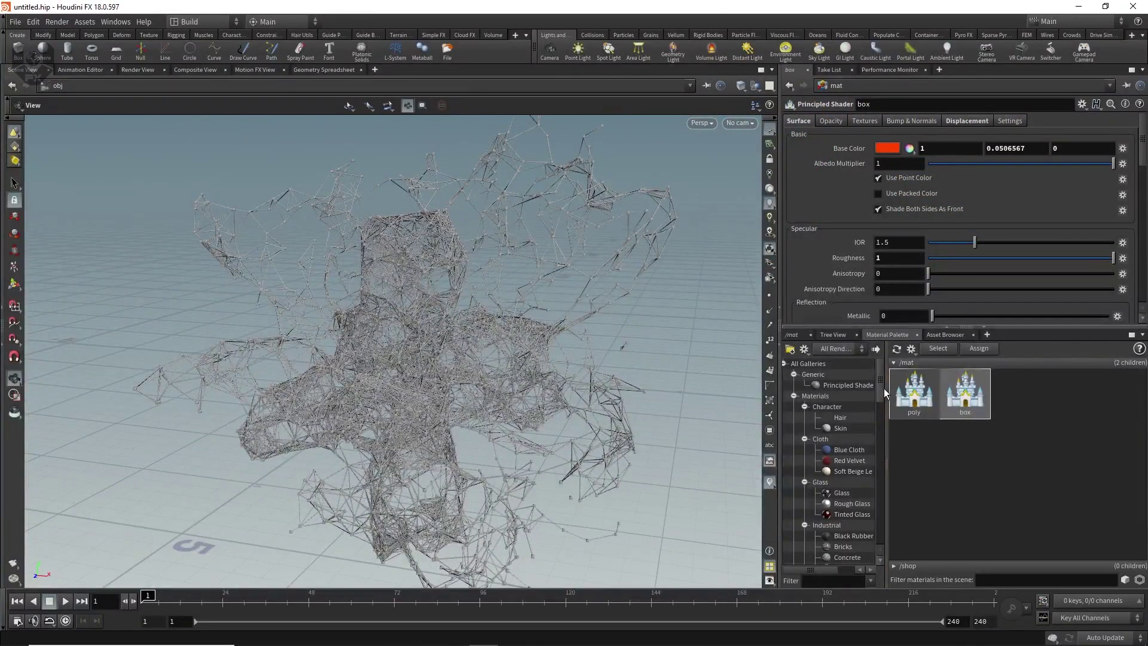
- Assign the poly material from /mat as the render material of the geo1 object
{"action": "left_click", "coordinate": [841, 336]}
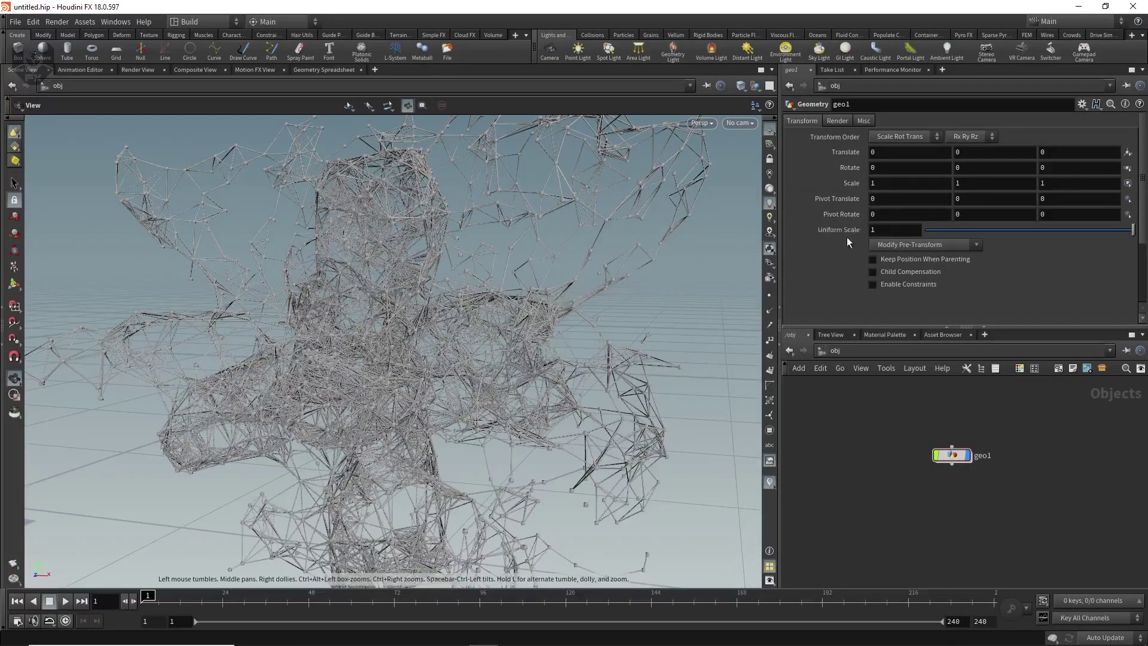
{"action": "left_click", "coordinate": [842, 122]}
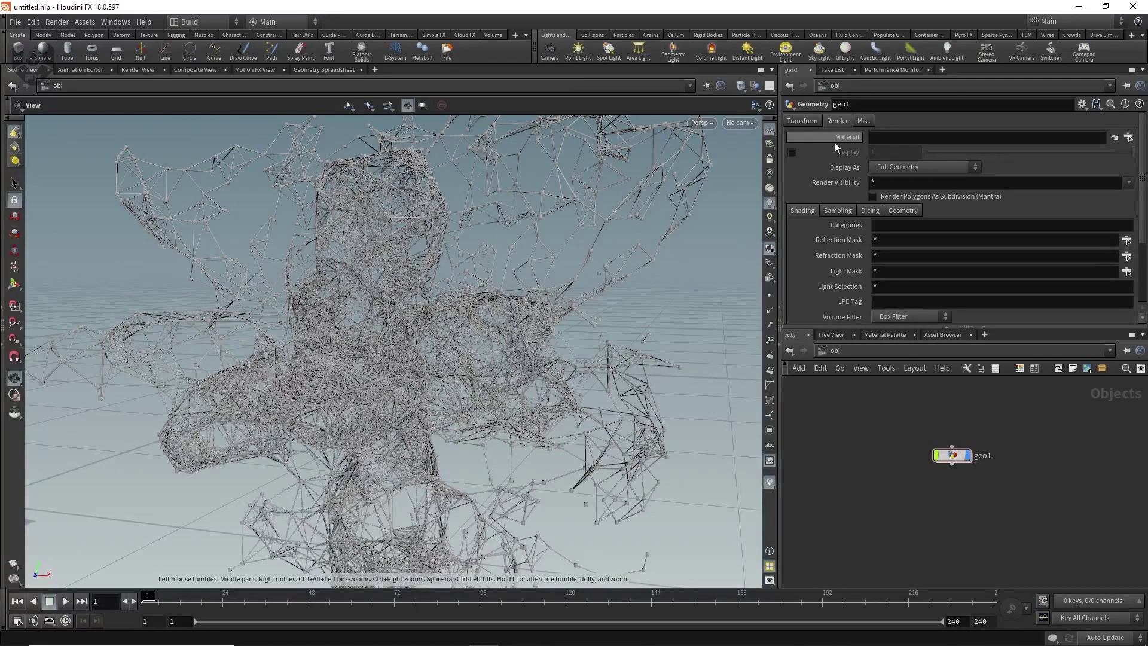
{"action": "left_click", "coordinate": [1128, 137]}
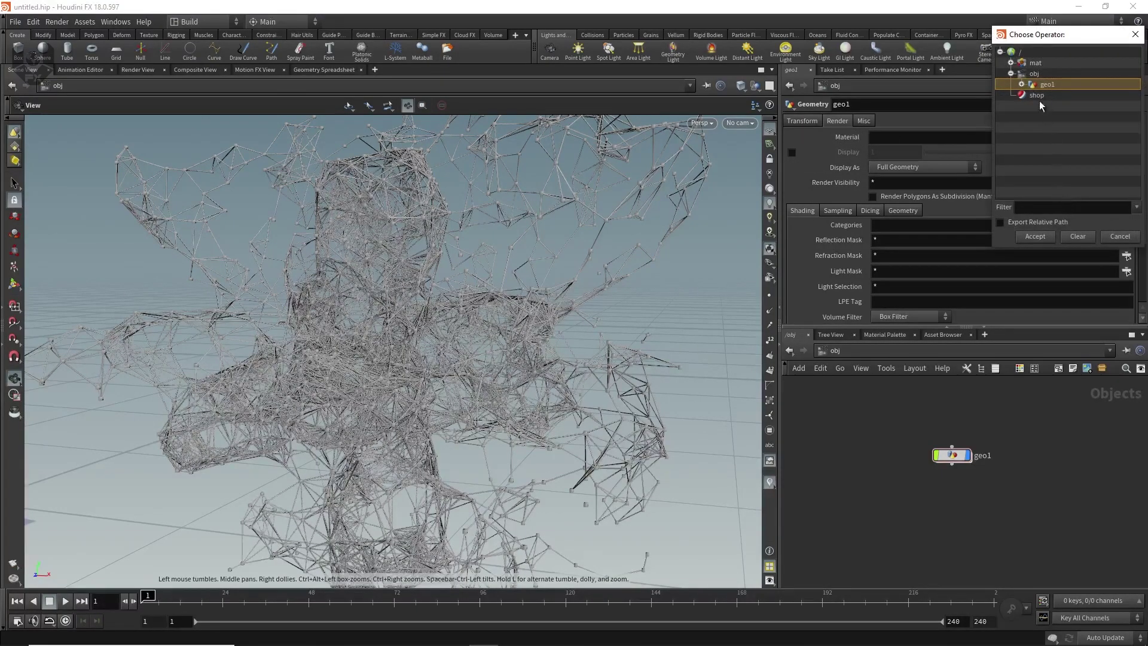
{"action": "left_click", "coordinate": [1011, 63]}
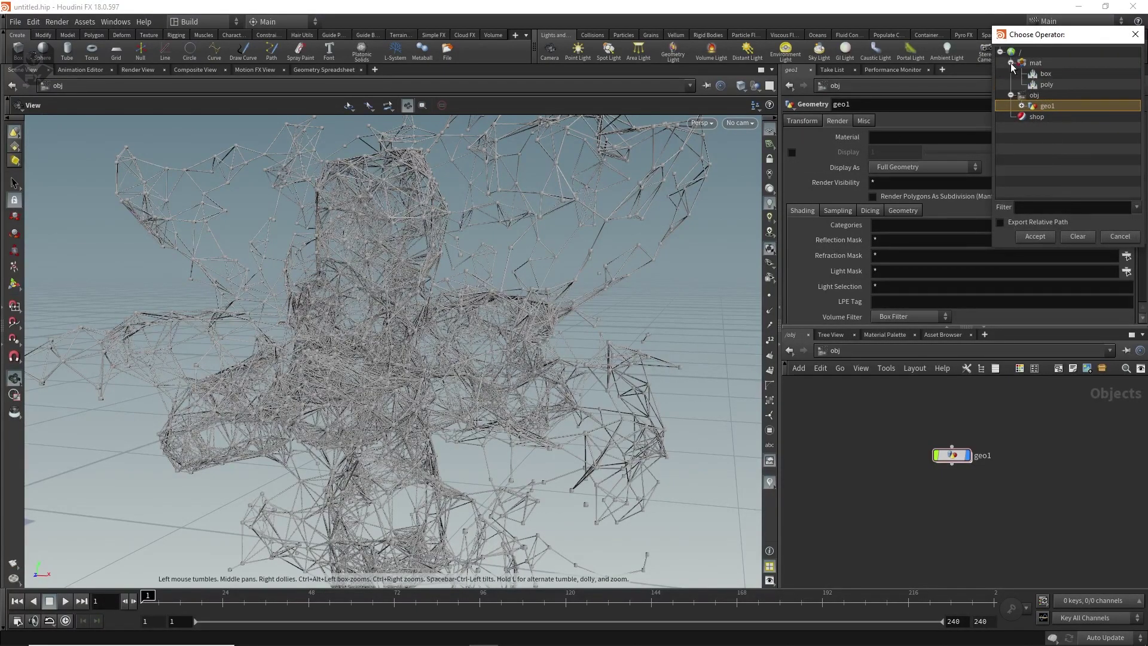
{"action": "left_click", "coordinate": [1046, 73]}
{"action": "left_click", "coordinate": [1046, 84]}
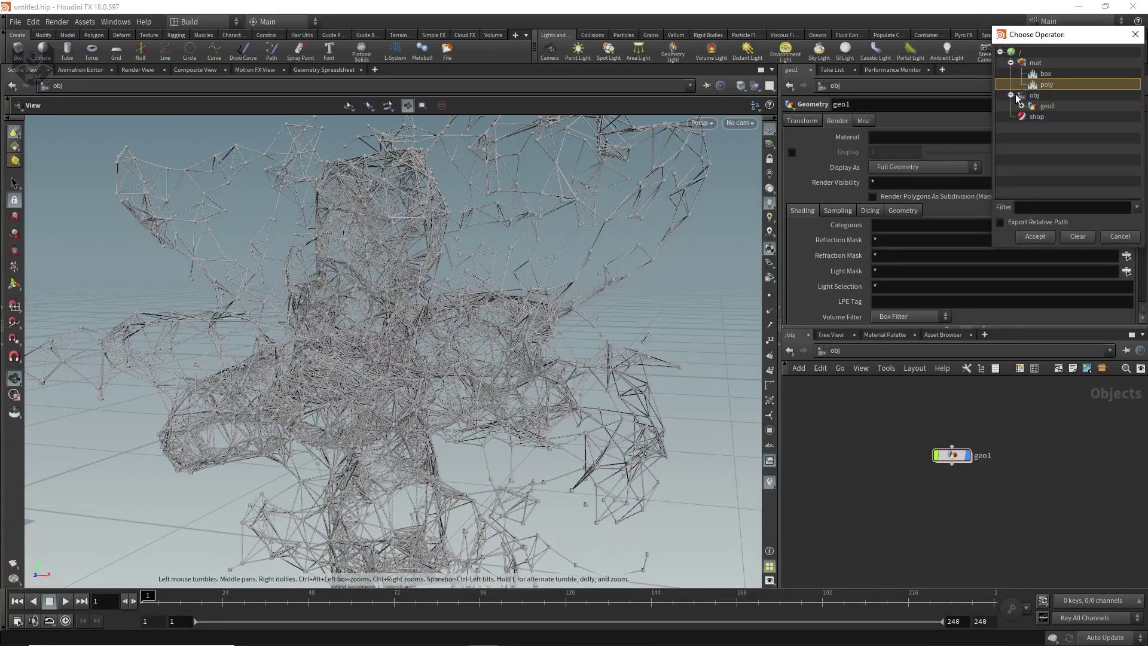
{"action": "left_click", "coordinate": [1035, 236]}
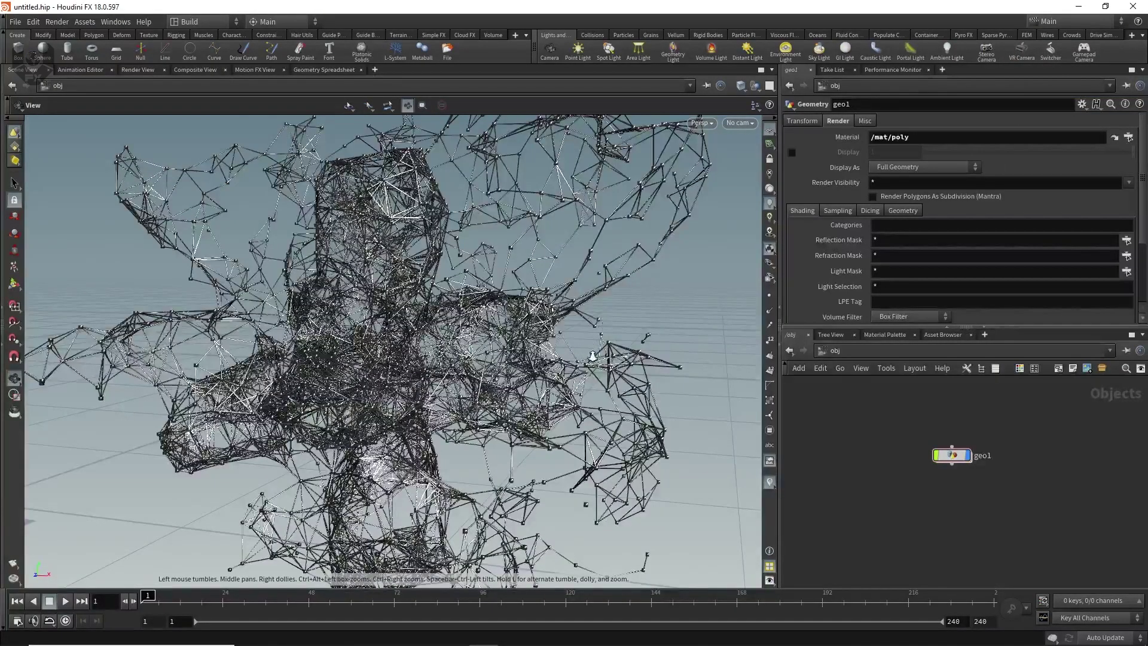
- Inside geo1, assign the box material from /mat to the material1 node that feeds the copied boxes
{"action": "scroll", "coordinate": [590, 354], "scroll_direction": "up", "scroll_amount": 10}
{"action": "mouse_move", "coordinate": [594, 304]}
{"action": "left_mouse_down"}
{"action": "mouse_move", "coordinate": [539, 302]}
{"action": "mouse_move", "coordinate": [634, 302]}
{"action": "mouse_move", "coordinate": [594, 313]}
{"action": "left_mouse_up"}
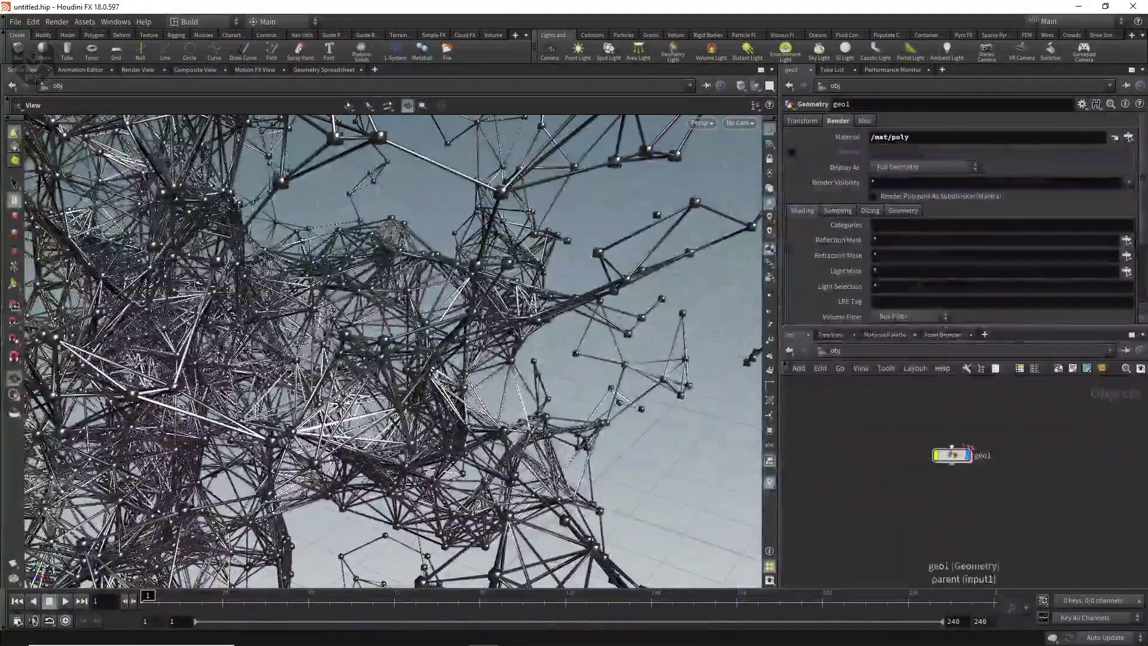
{"action": "double_click", "coordinate": [952, 455]}
{"action": "middle_click", "coordinate": [891, 433]}
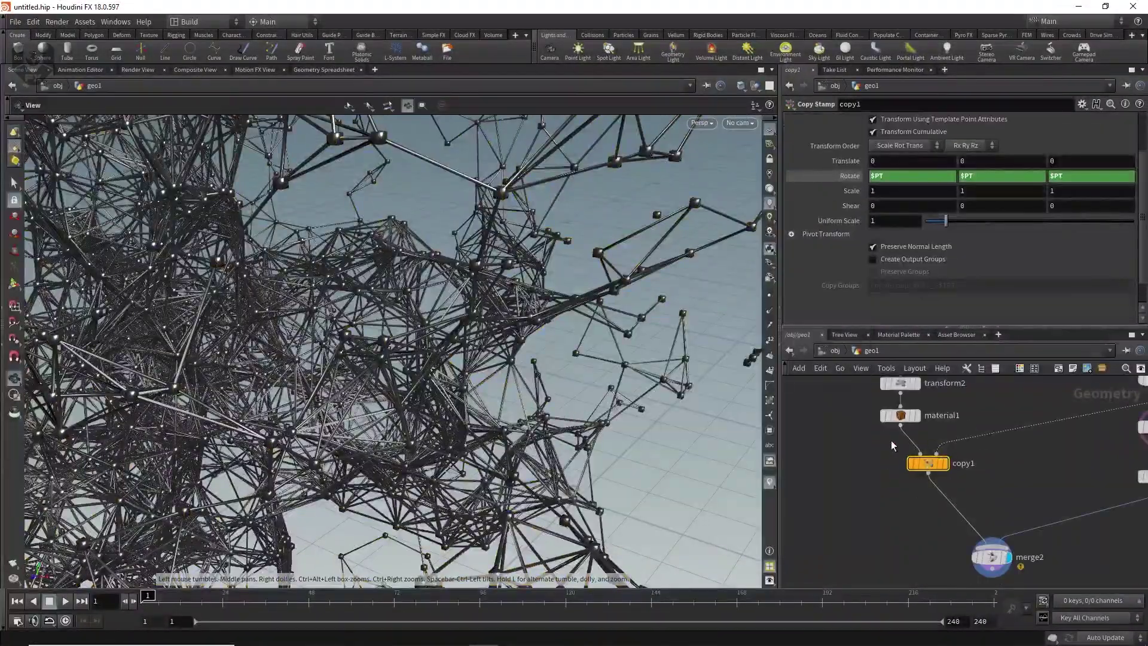
{"action": "middle_click", "coordinate": [898, 431]}
{"action": "middle_click_drag", "start_coordinate": [919, 453], "coordinate": [919, 477]}
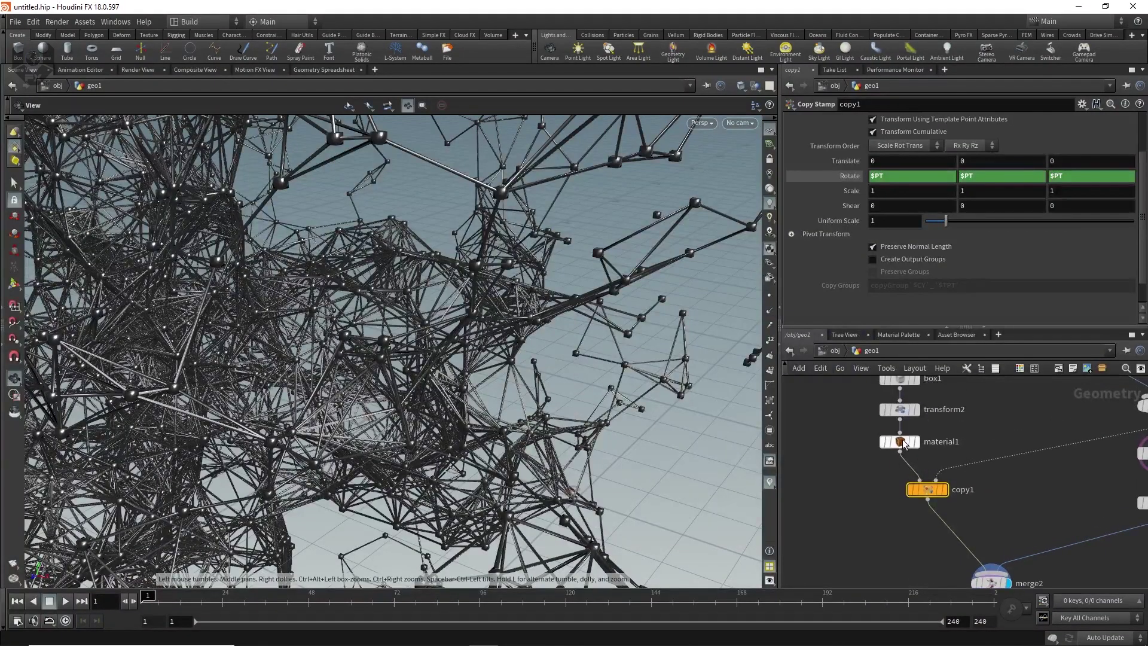
{"action": "left_click", "coordinate": [900, 441]}
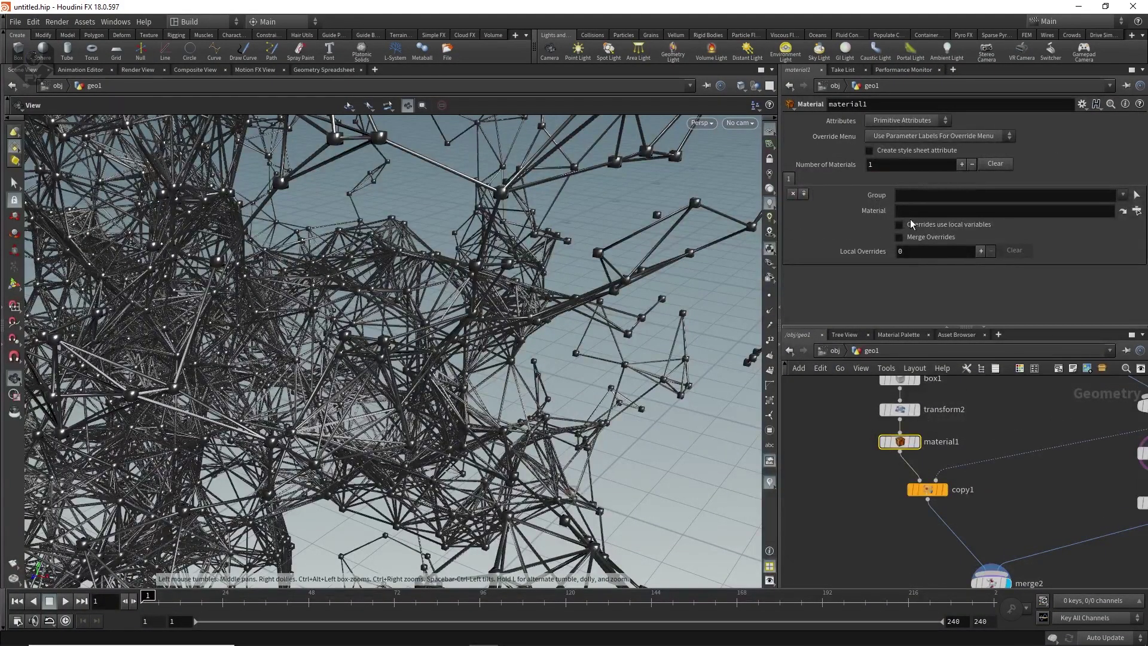
{"action": "left_click", "coordinate": [1136, 210]}
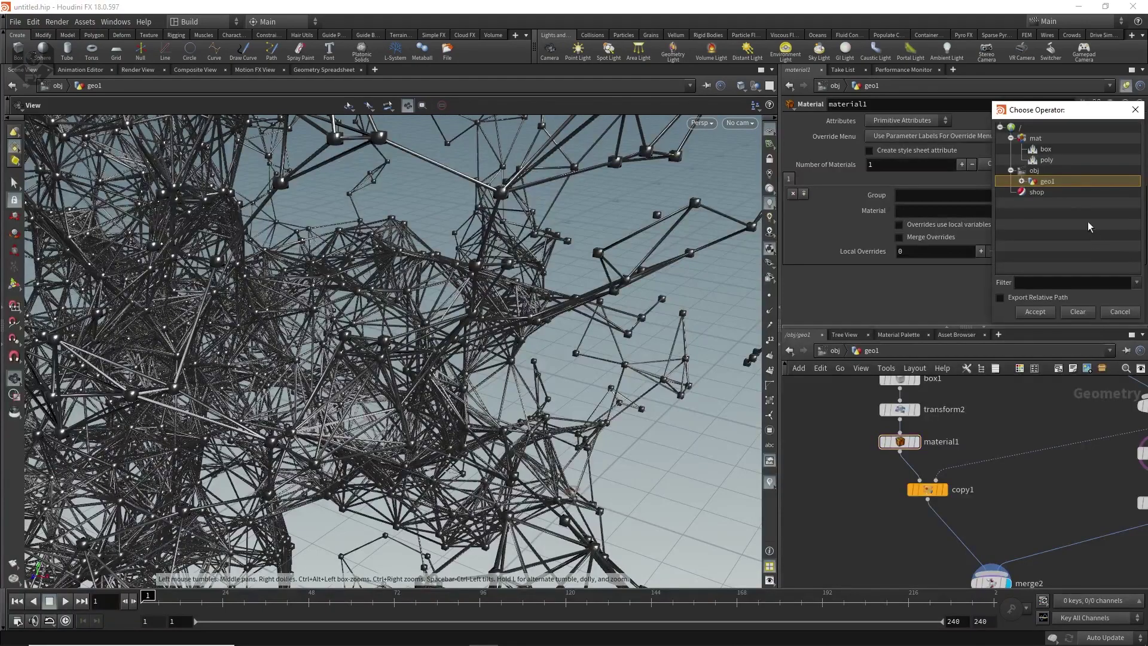
{"action": "left_click", "coordinate": [1047, 150]}
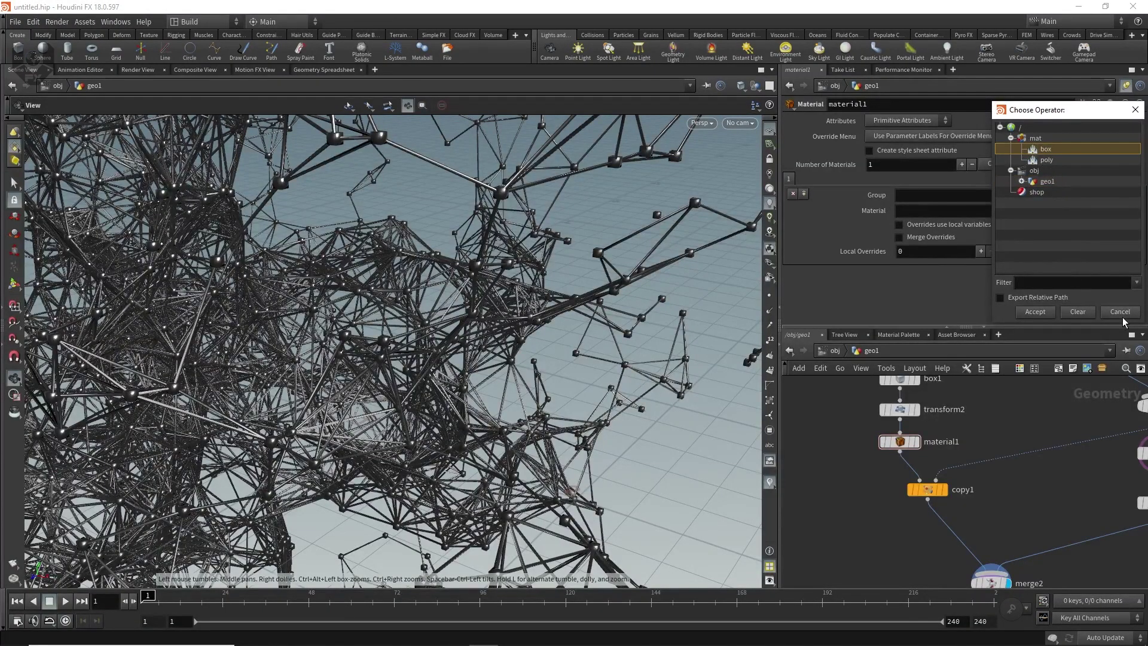
{"action": "left_click", "coordinate": [1035, 312]}
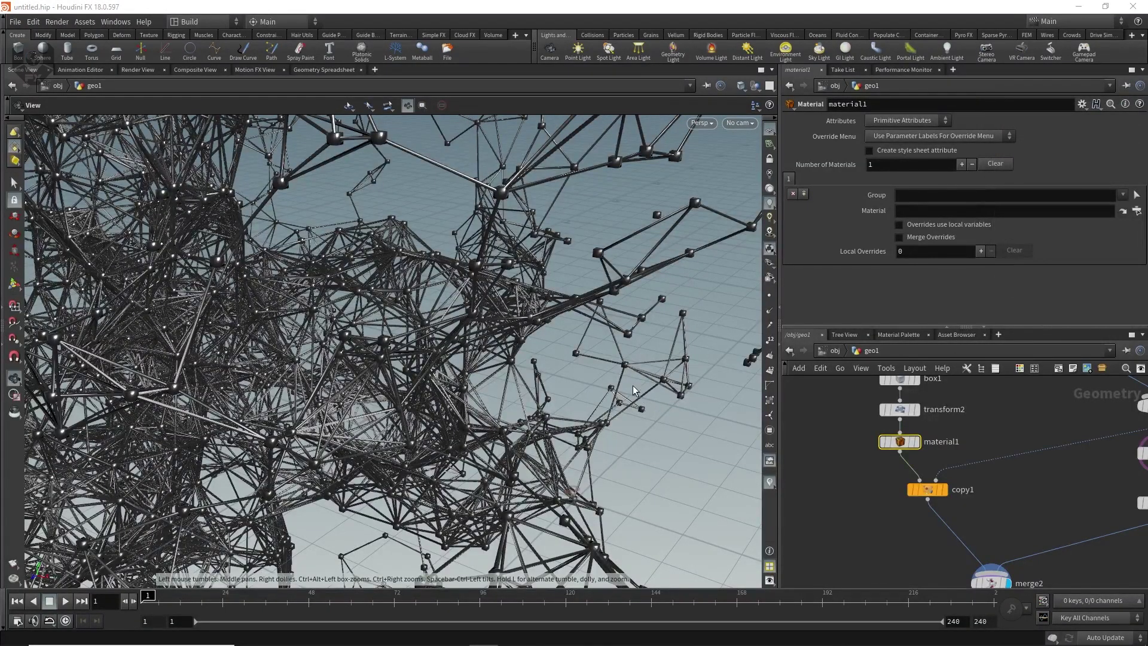
- Return to the object level, frame the web from the front and create a new camera from that view
{"action": "left_click_drag", "start_coordinate": [620, 374], "coordinate": [584, 281]}
{"action": "right_click_drag", "start_coordinate": [584, 281], "coordinate": [486, 372]}
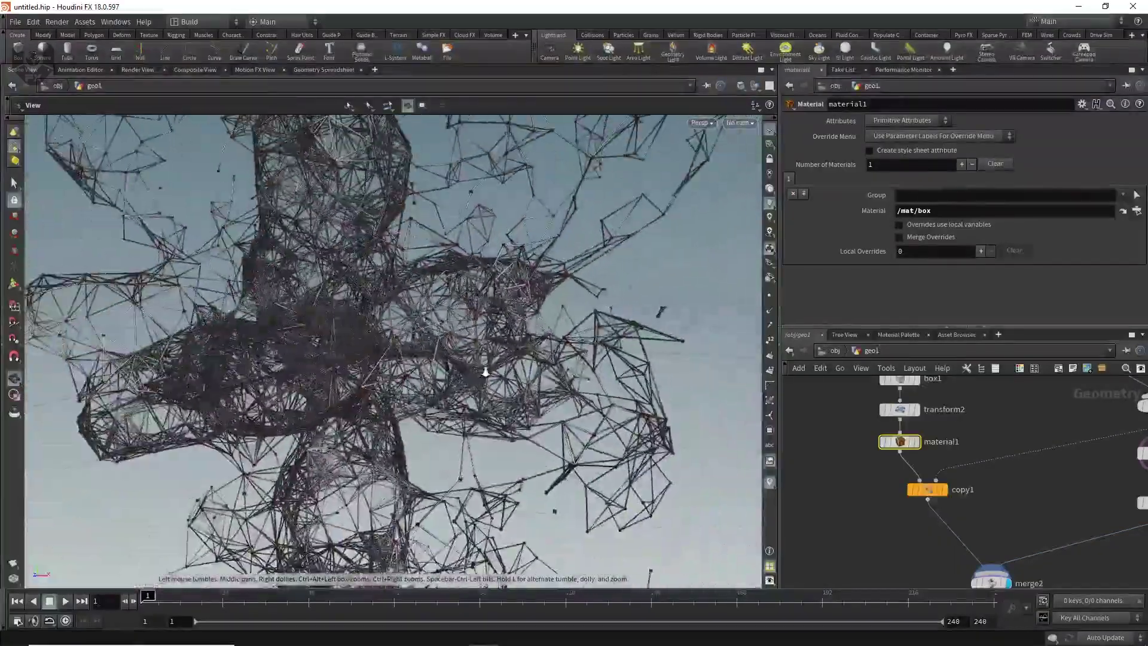
{"action": "left_click_drag", "start_coordinate": [487, 371], "coordinate": [582, 302]}
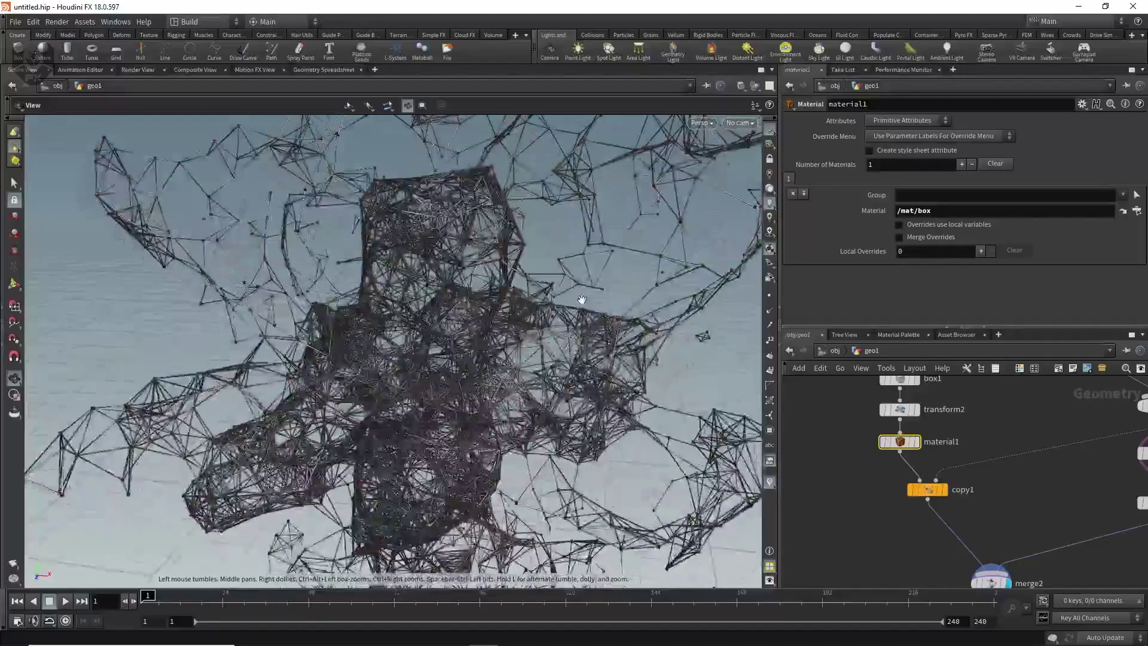
{"action": "right_click_drag", "start_coordinate": [581, 301], "coordinate": [539, 388]}
{"action": "left_click", "coordinate": [836, 351]}
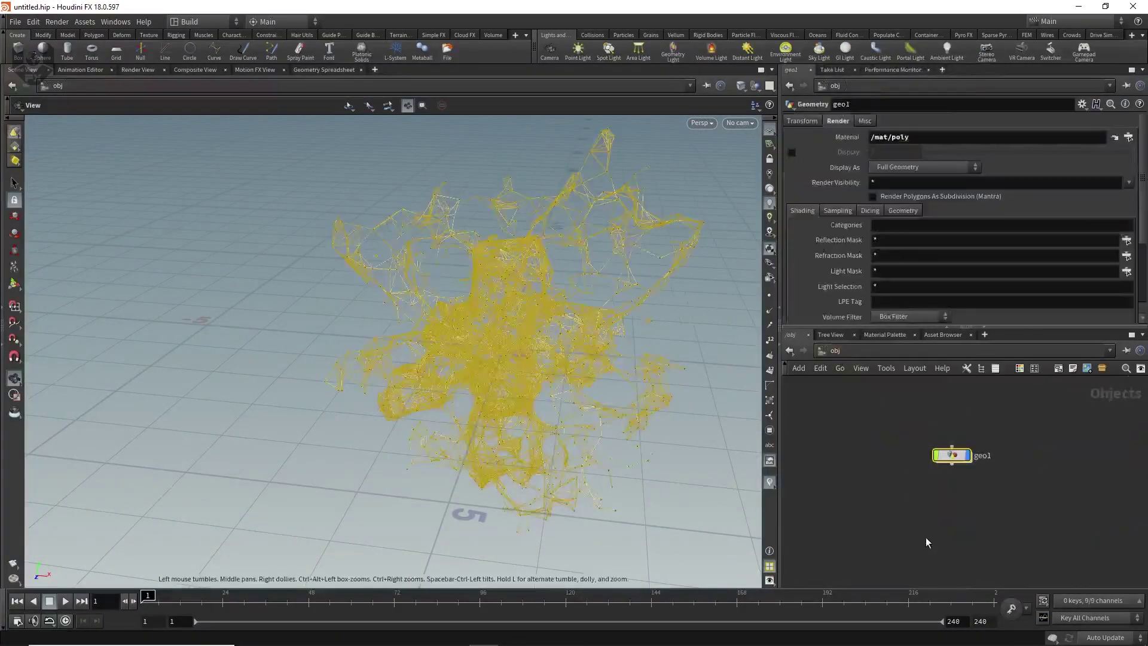
{"action": "left_click", "coordinate": [871, 475]}
{"action": "right_click_drag", "start_coordinate": [526, 436], "coordinate": [537, 410]}
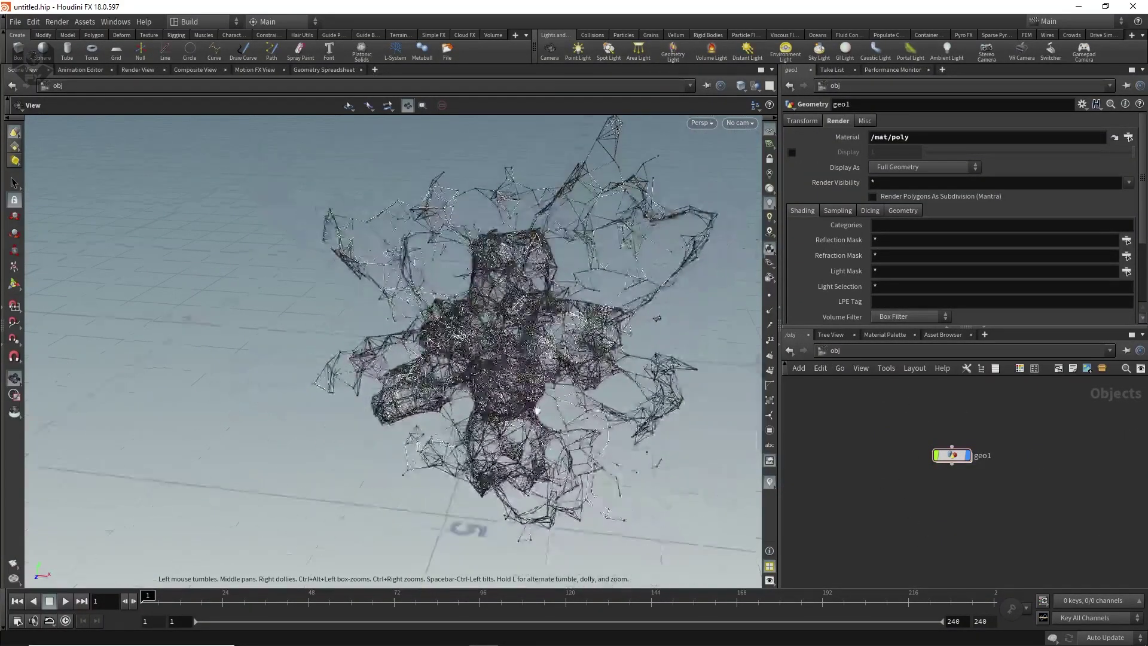
{"action": "left_click_drag", "start_coordinate": [537, 410], "coordinate": [556, 366]}
{"action": "mouse_move", "coordinate": [556, 366]}
{"action": "right_mouse_down"}
{"action": "mouse_move", "coordinate": [591, 287]}
{"action": "mouse_move", "coordinate": [544, 397]}
{"action": "mouse_move", "coordinate": [554, 382]}
{"action": "right_mouse_up"}
{"action": "left_click_drag", "start_coordinate": [554, 382], "coordinate": [490, 350]}
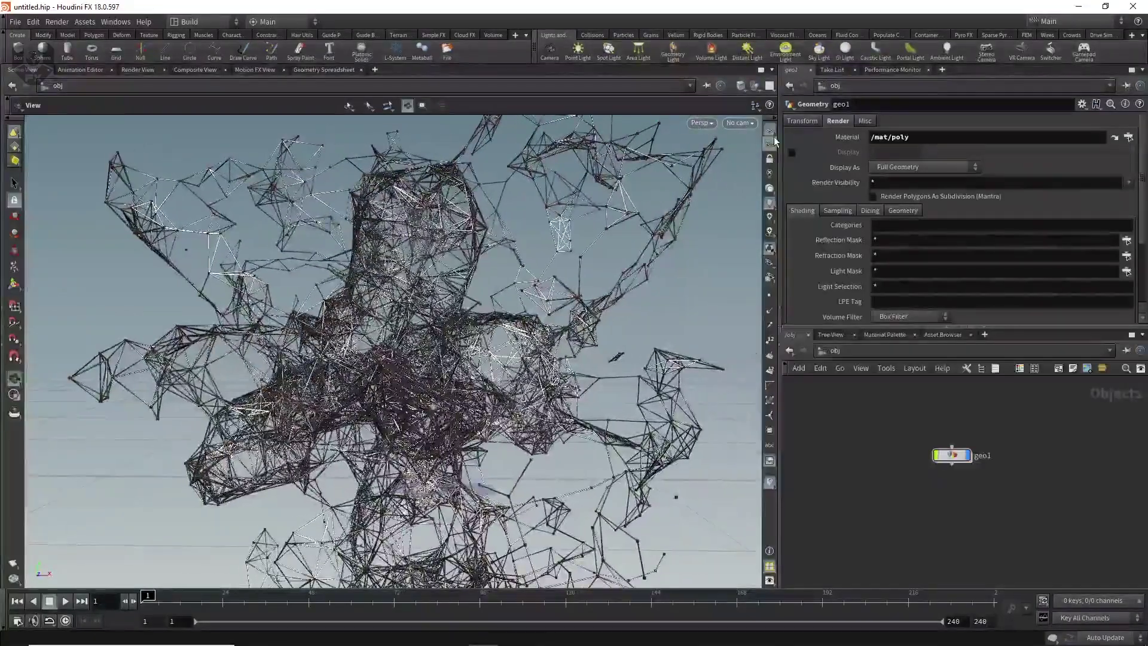
{"action": "left_click", "coordinate": [751, 124]}
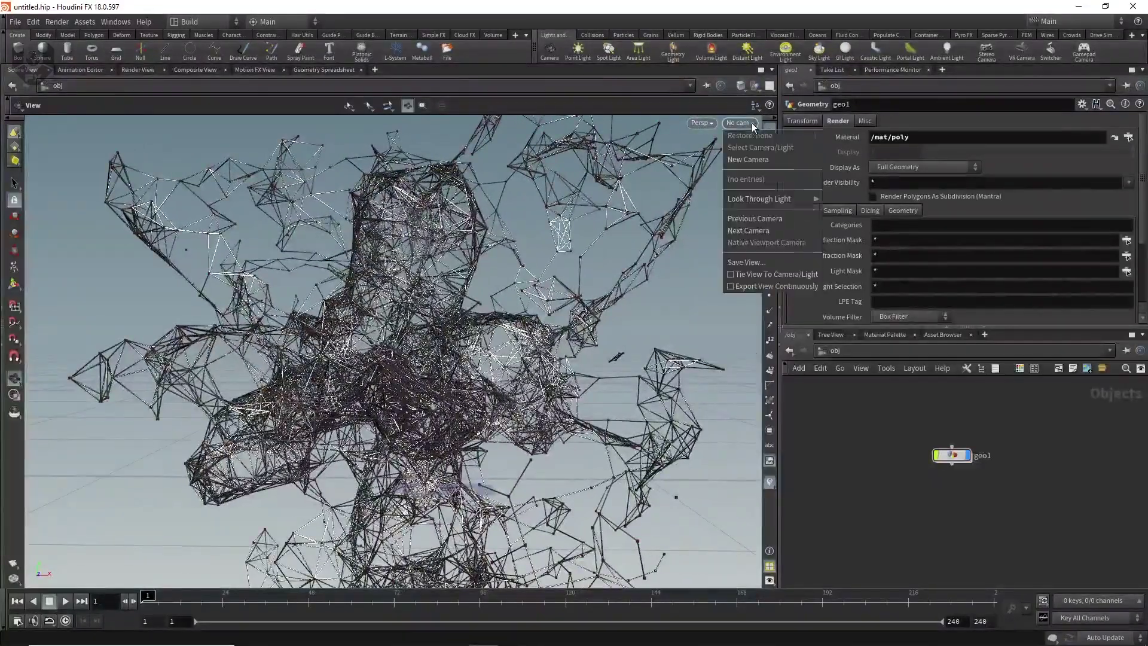
{"action": "left_click", "coordinate": [755, 160]}
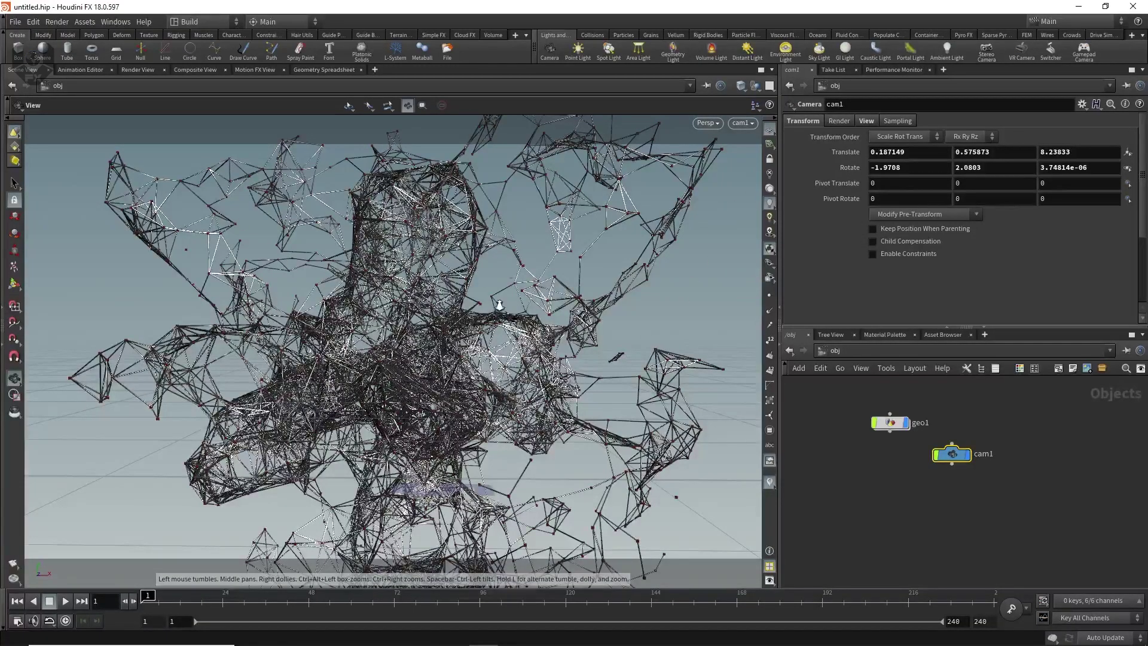
- Add a point light, move it beside one side of the web and set its exposure to 2.41
{"action": "right_click_drag", "start_coordinate": [525, 270], "coordinate": [458, 371]}
{"action": "left_click_drag", "start_coordinate": [459, 371], "coordinate": [536, 312]}
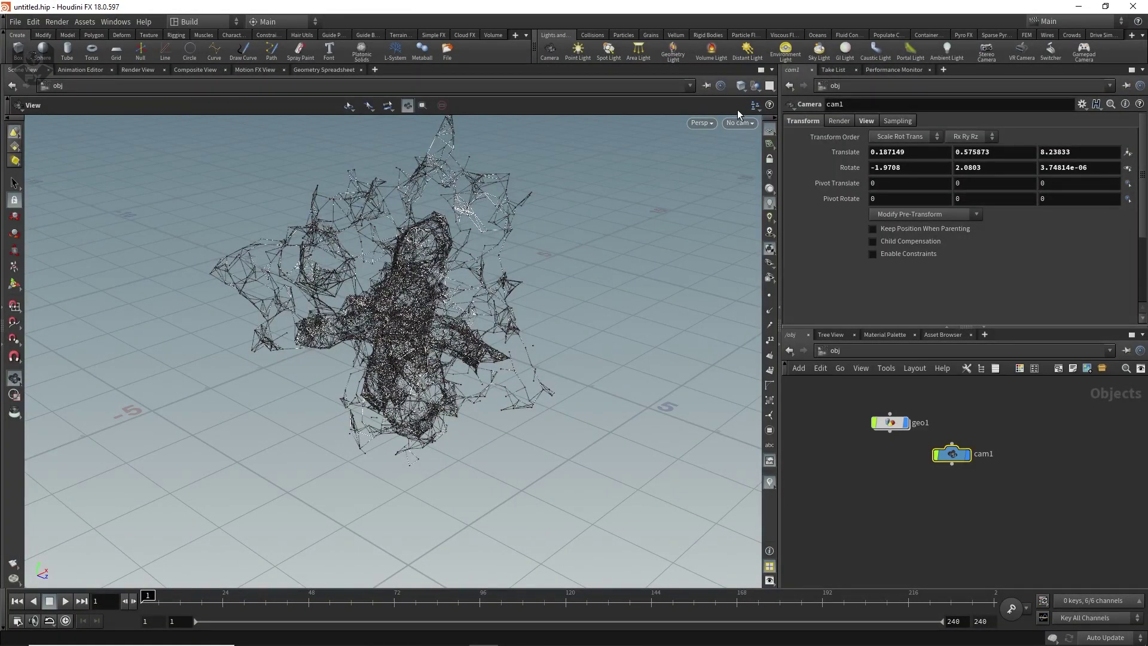
{"action": "left_click", "coordinate": [574, 57]}
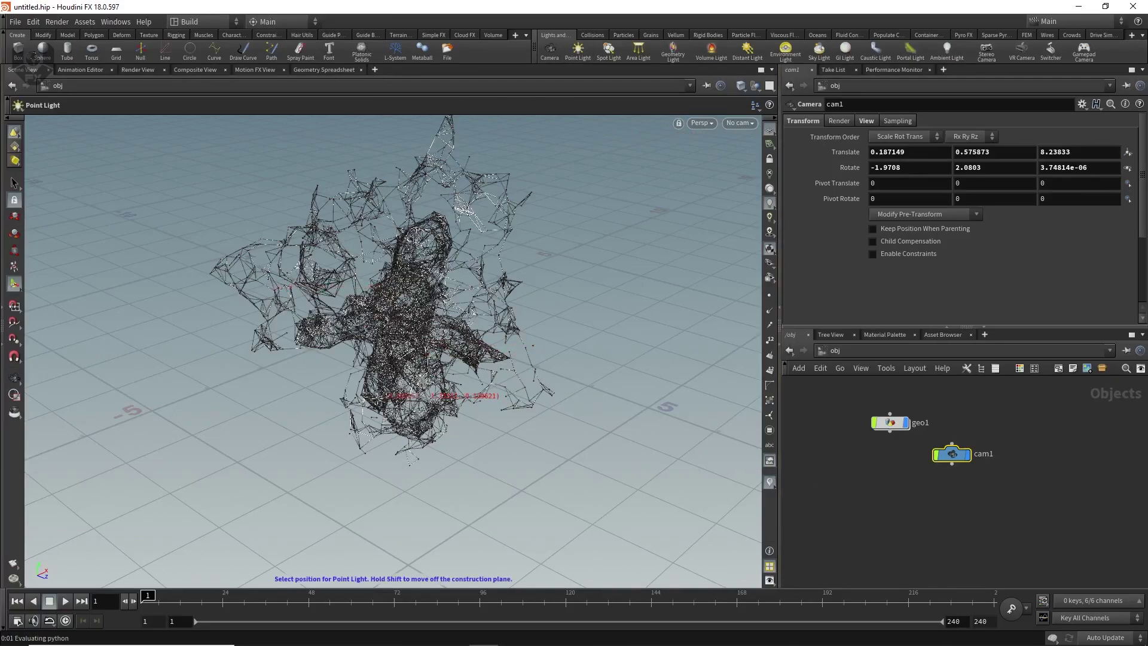
{"action": "left_click", "coordinate": [358, 357]}
{"action": "left_click_drag", "start_coordinate": [359, 357], "coordinate": [419, 436], "text": "alt"}
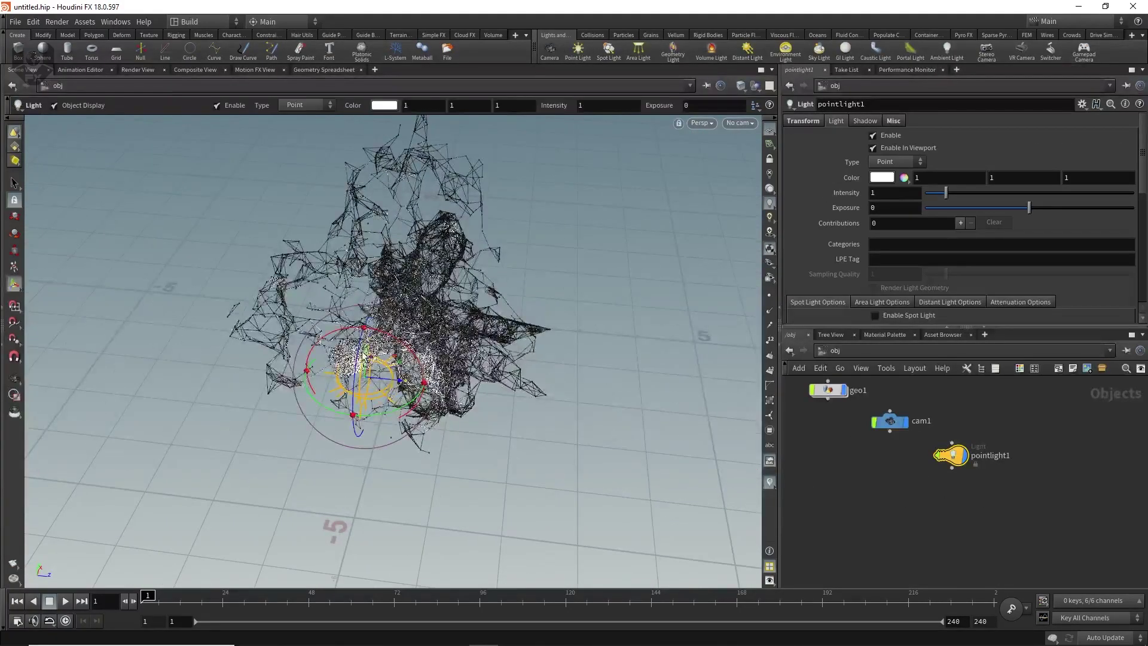
{"action": "left_click_drag", "start_coordinate": [363, 354], "coordinate": [276, 275]}
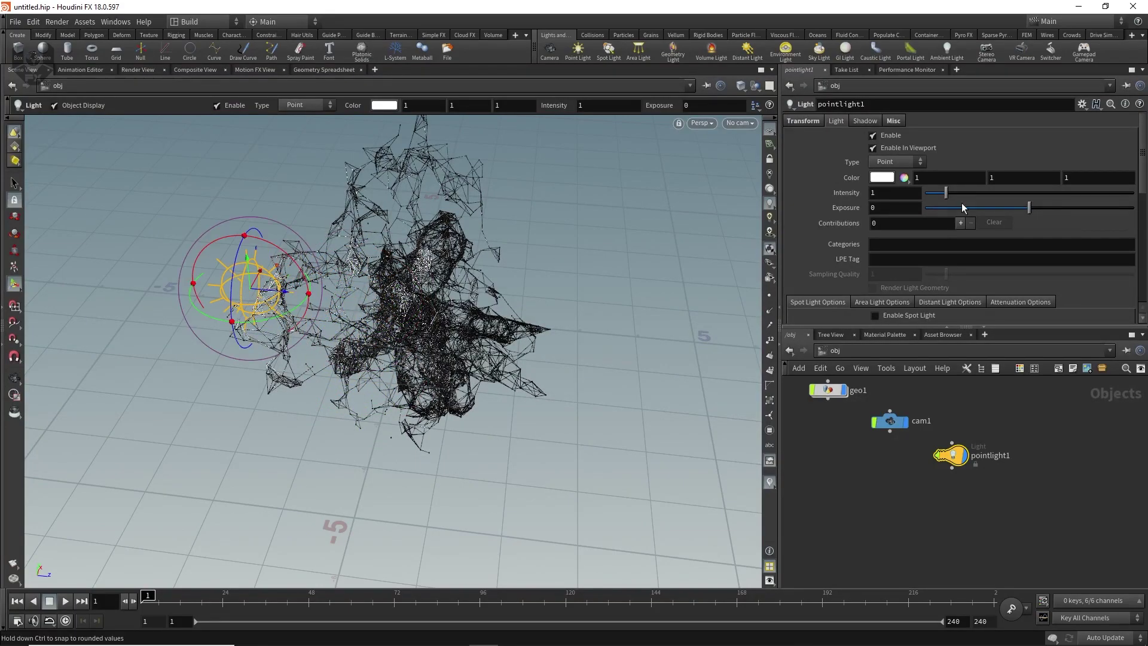
{"action": "left_click_drag", "start_coordinate": [1029, 208], "coordinate": [1055, 207]}
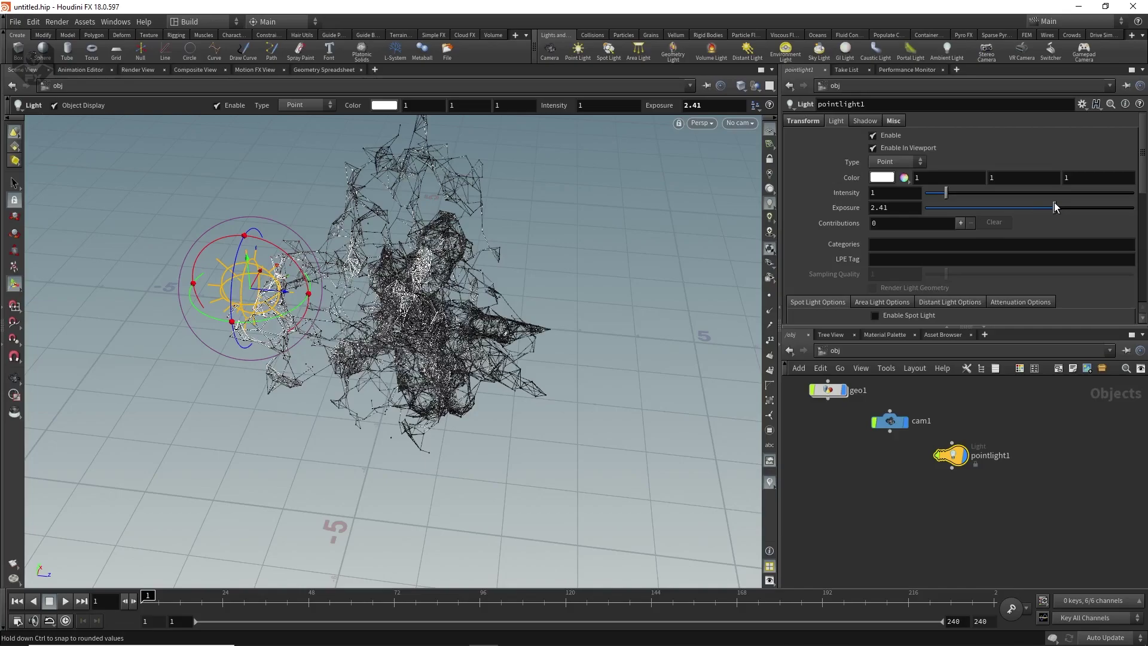
- Add a second point light, move it out to the opposite side of the web and set its exposure to 2.36
{"action": "right_click", "coordinate": [485, 380]}
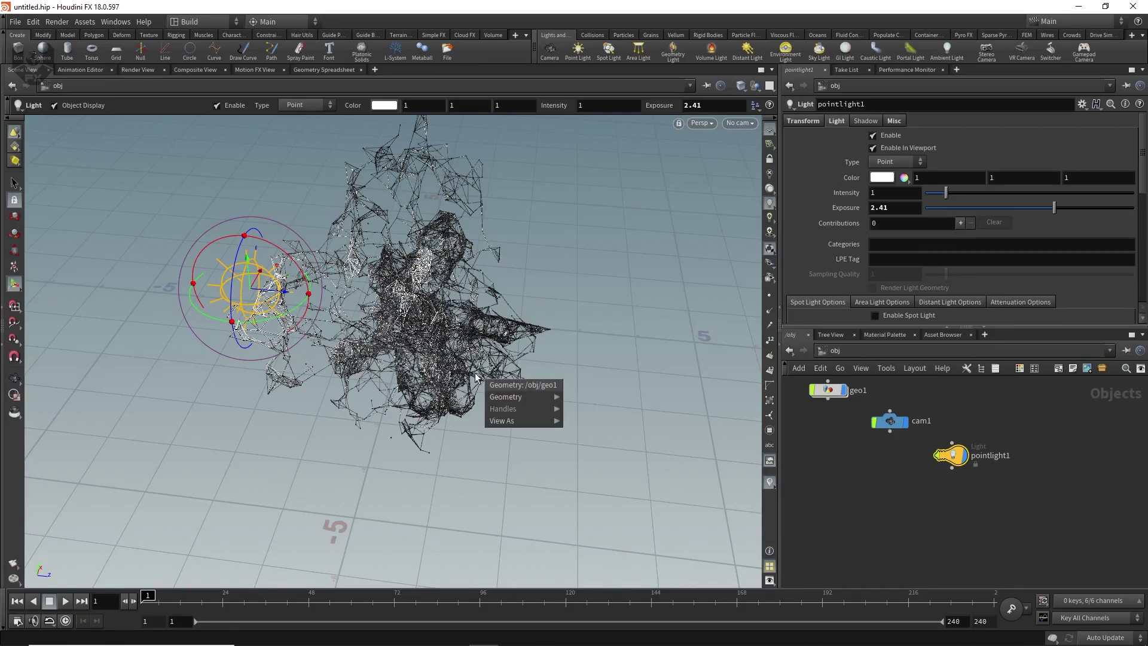
{"action": "left_click_drag", "start_coordinate": [490, 371], "coordinate": [454, 353], "text": "alt"}
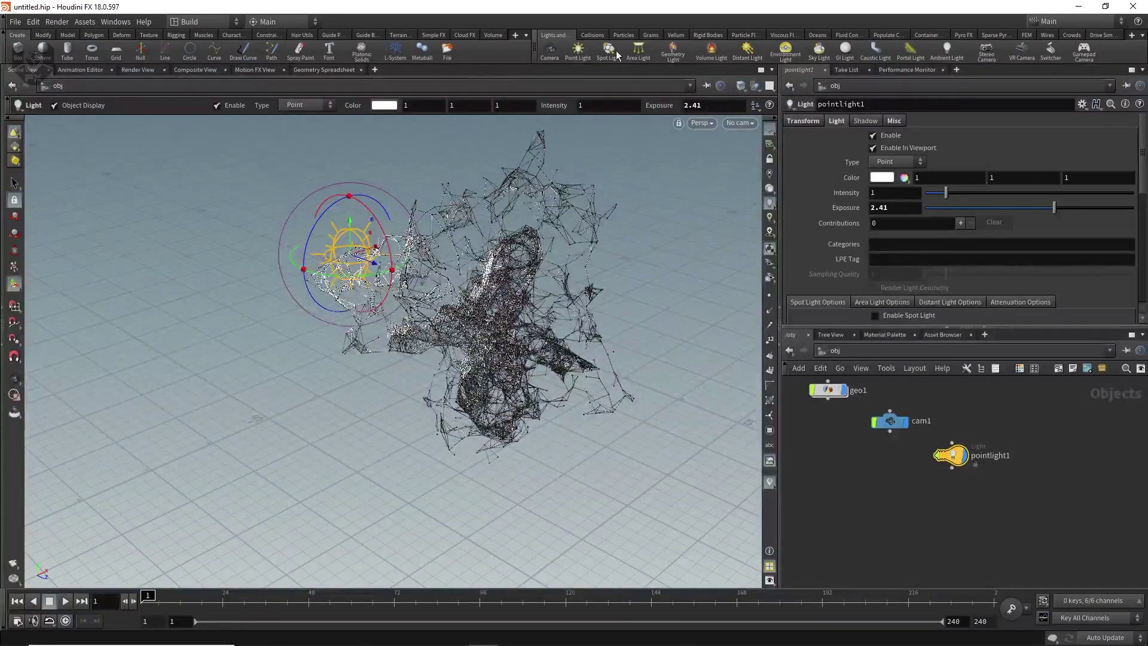
{"action": "left_click", "coordinate": [578, 51]}
{"action": "left_click", "coordinate": [583, 308]}
{"action": "left_click_drag", "start_coordinate": [583, 308], "coordinate": [679, 201]}
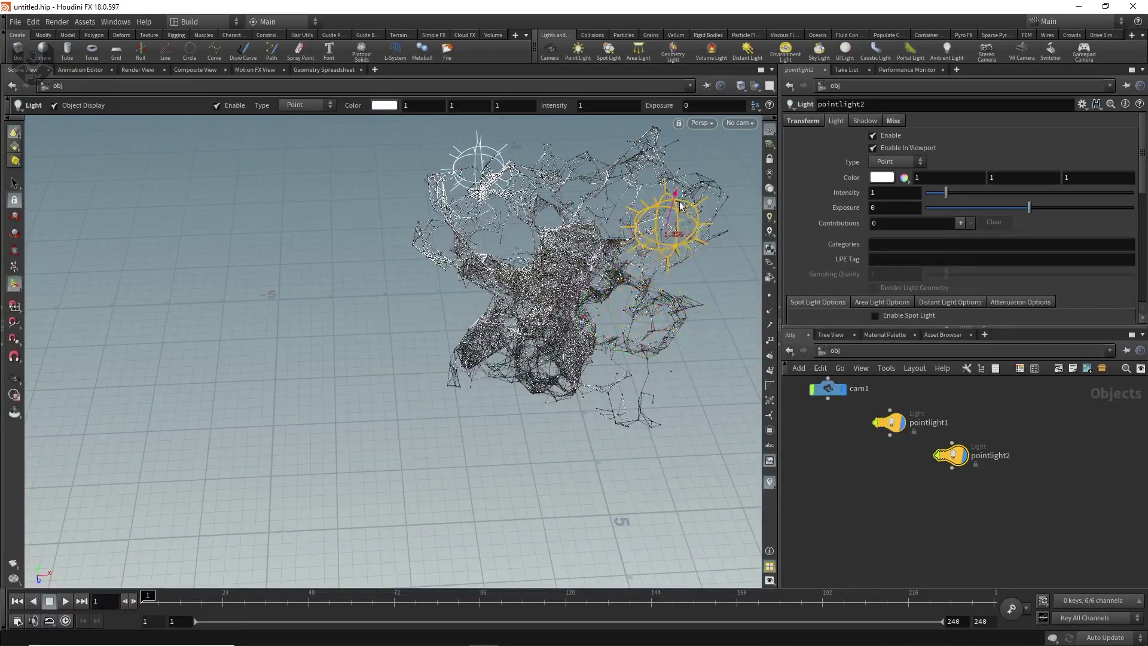
{"action": "left_click_drag", "start_coordinate": [532, 335], "coordinate": [604, 323], "text": "alt"}
{"action": "left_click_drag", "start_coordinate": [677, 187], "coordinate": [745, 199]}
{"action": "left_click_drag", "start_coordinate": [1035, 210], "coordinate": [1053, 210]}
- Set the second point light's color to teal (0, 0.5, 0.5)
{"action": "left_click", "coordinate": [882, 178]}
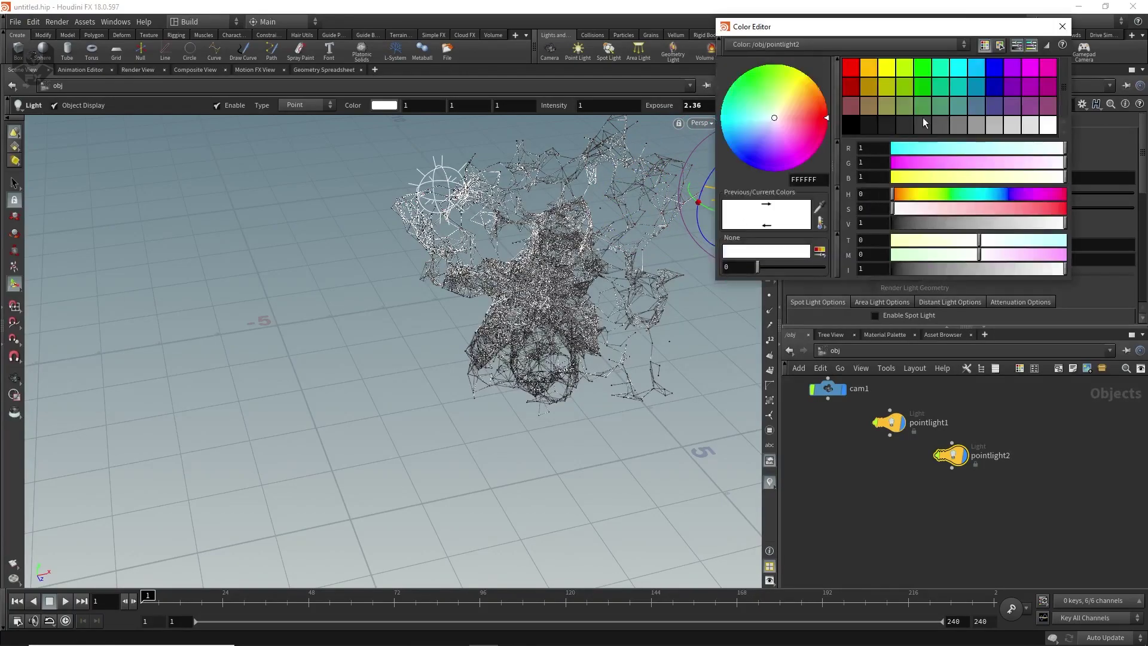
{"action": "left_click", "coordinate": [960, 92]}
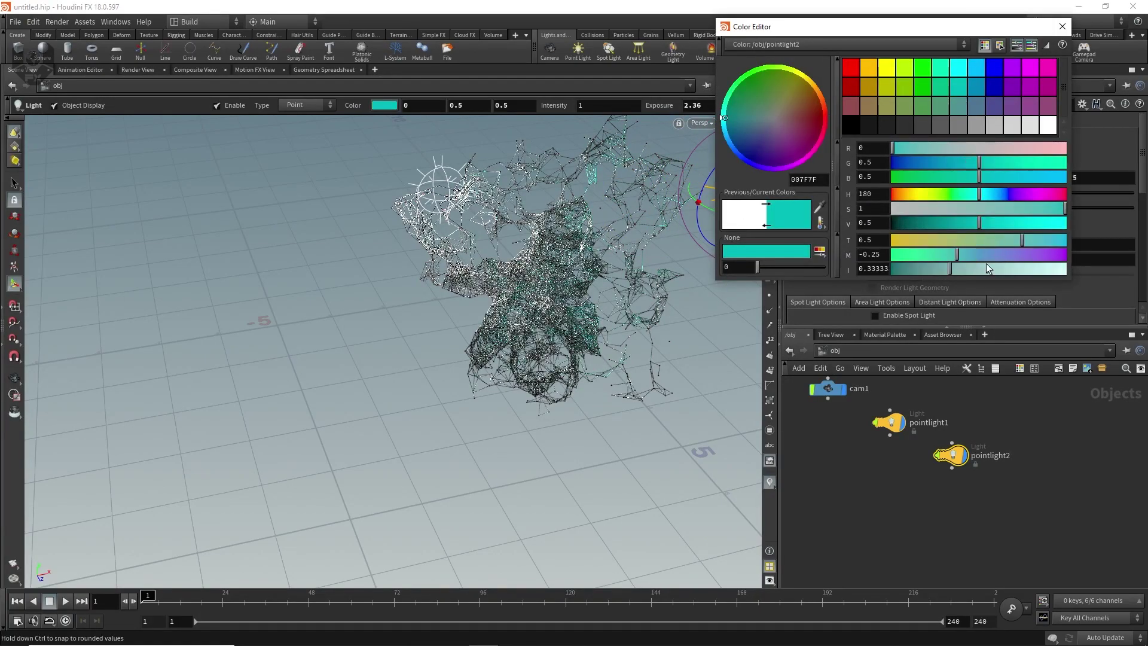
{"action": "left_click", "coordinate": [1062, 27]}
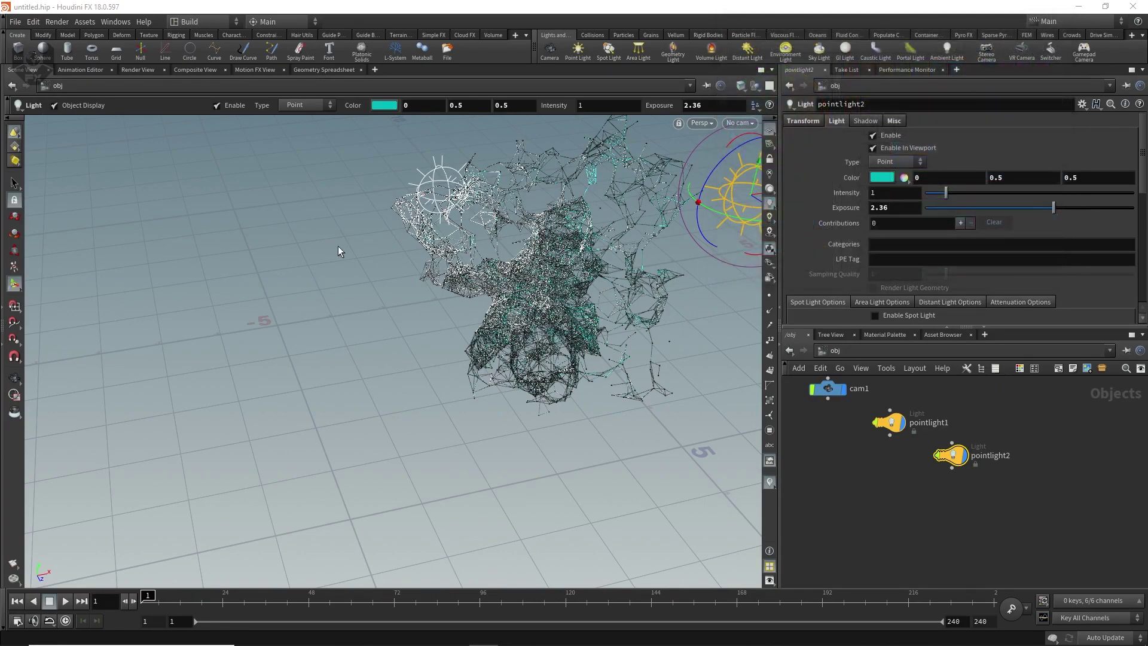
- Select the first point light and set its color to orange (1, 0.5, 0)
{"action": "left_click", "coordinate": [895, 426]}
{"action": "left_click", "coordinate": [896, 426]}
{"action": "left_click", "coordinate": [888, 422]}
{"action": "left_click", "coordinate": [882, 177]}
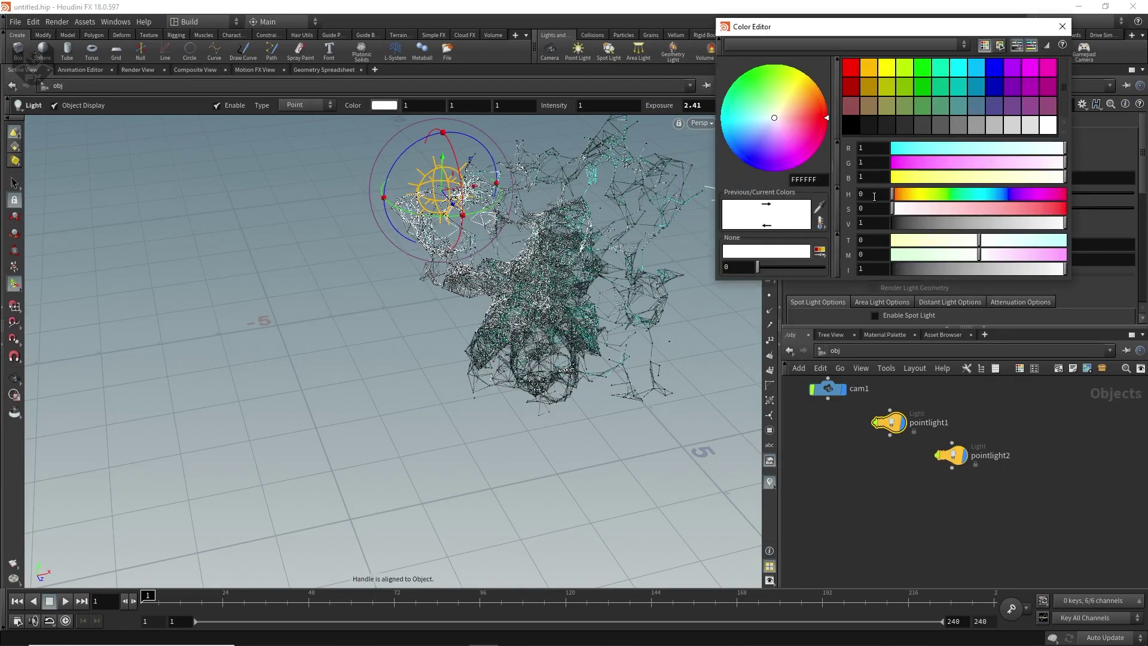
{"action": "left_click", "coordinate": [872, 67]}
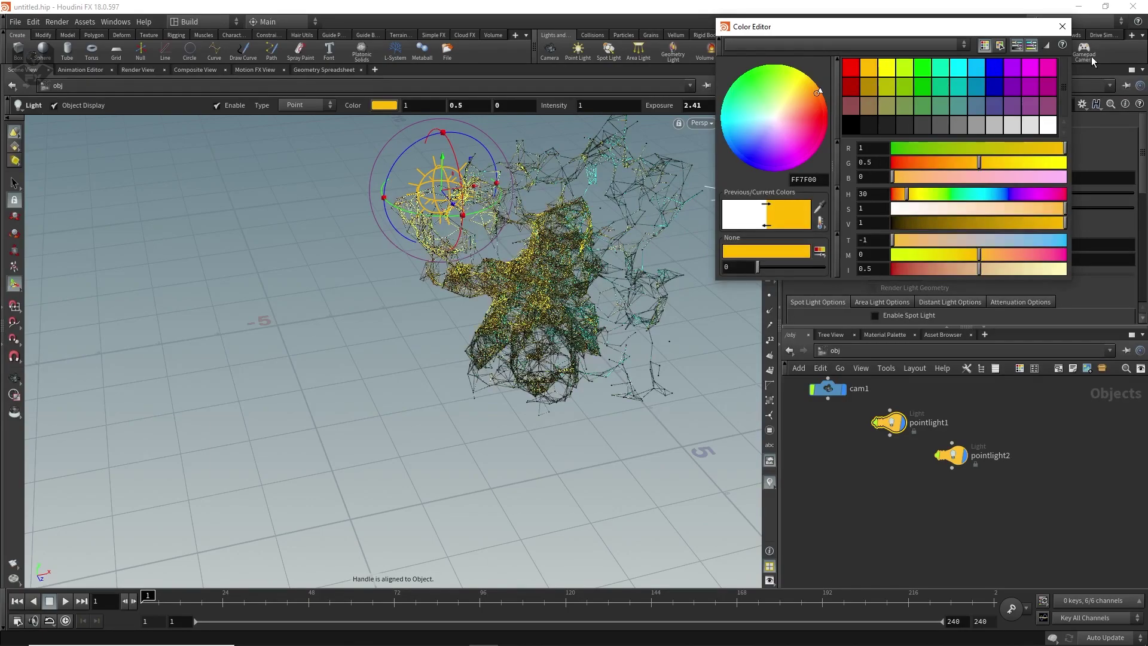
{"action": "left_click", "coordinate": [1062, 27]}
- Switch from the object network to the output network and add a Mantra render node
{"action": "right_click", "coordinate": [530, 341]}
{"action": "key", "text": "Escape"}
{"action": "left_click_drag", "start_coordinate": [550, 347], "coordinate": [658, 335]}
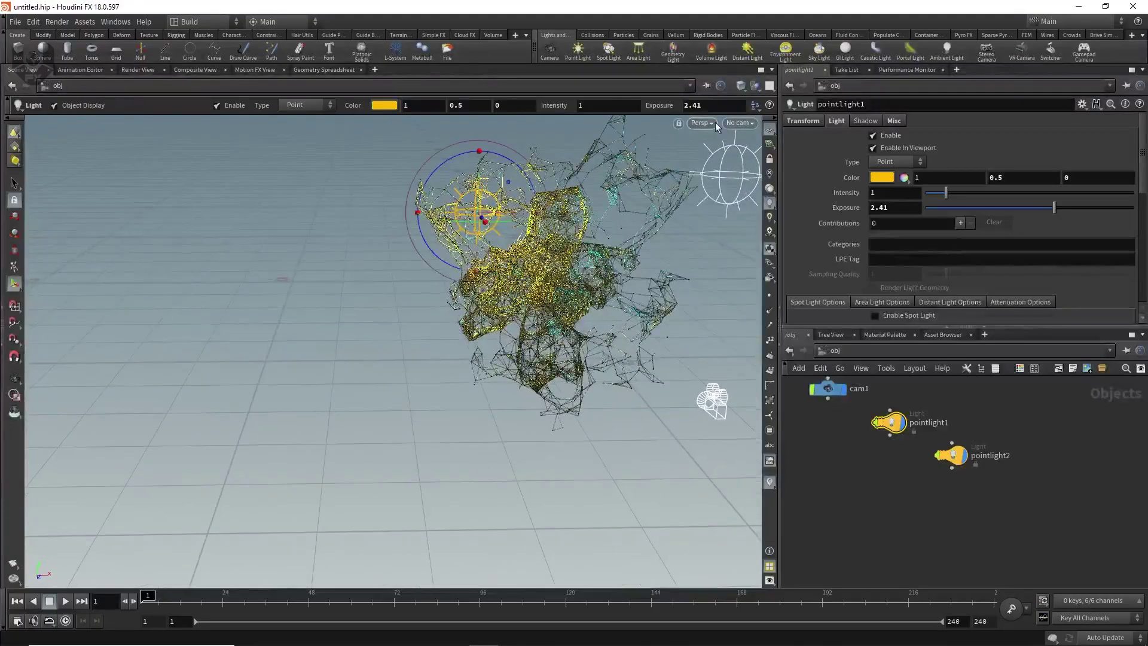
{"action": "left_click", "coordinate": [824, 351]}
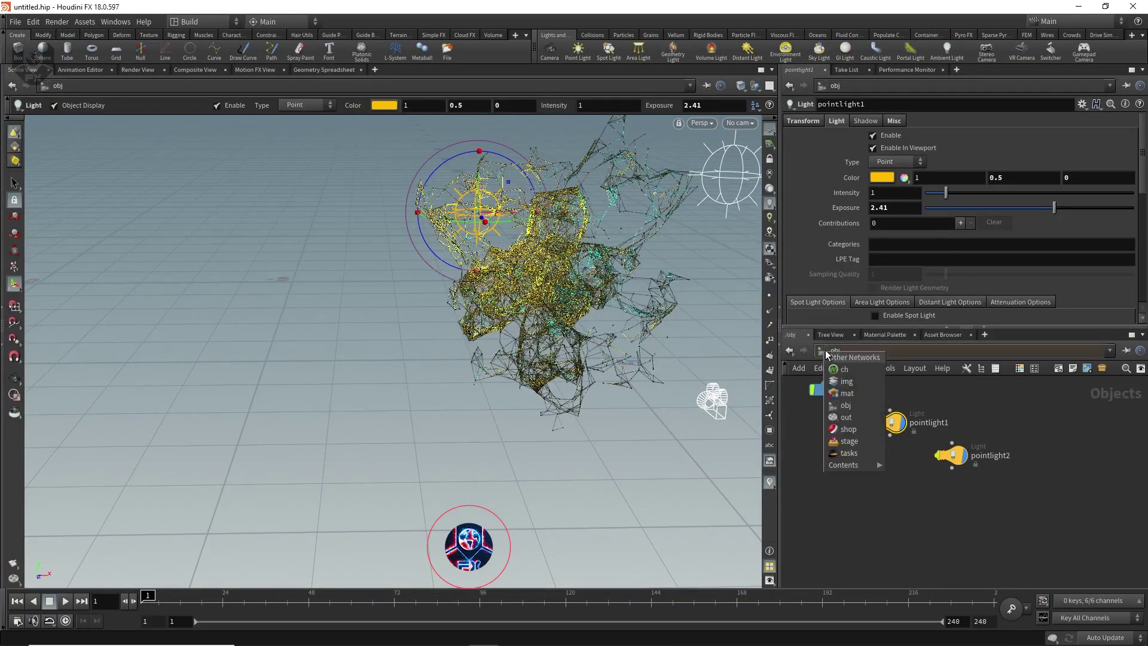
{"action": "left_click", "coordinate": [851, 415]}
{"action": "key", "text": "Tab"}
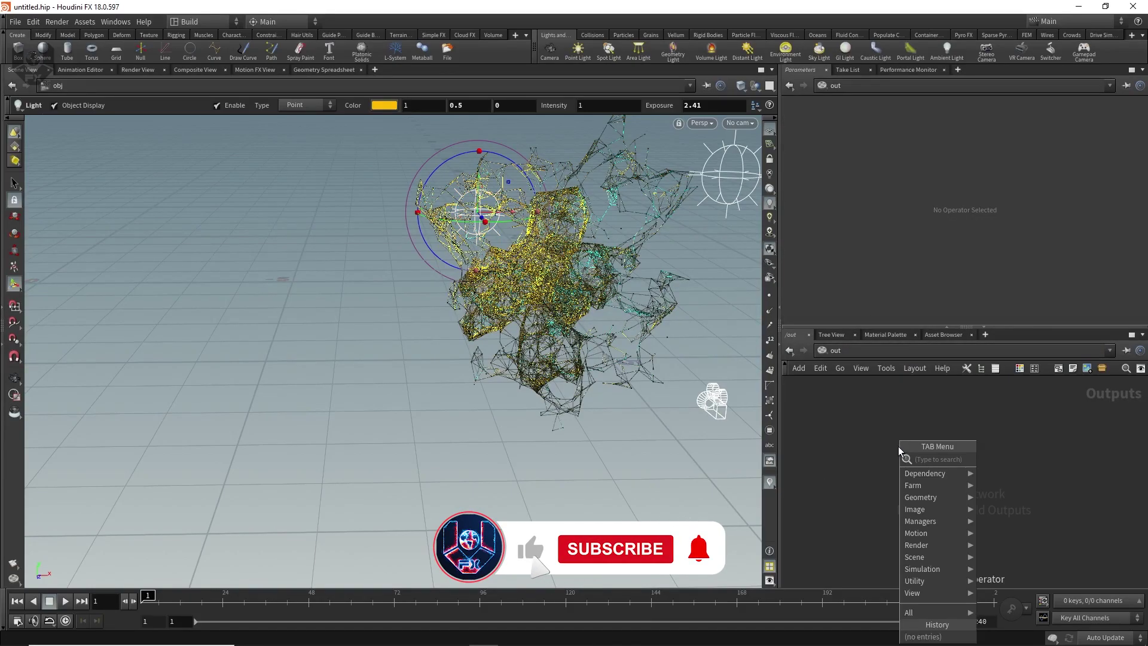
{"action": "type", "text": "mantra"}
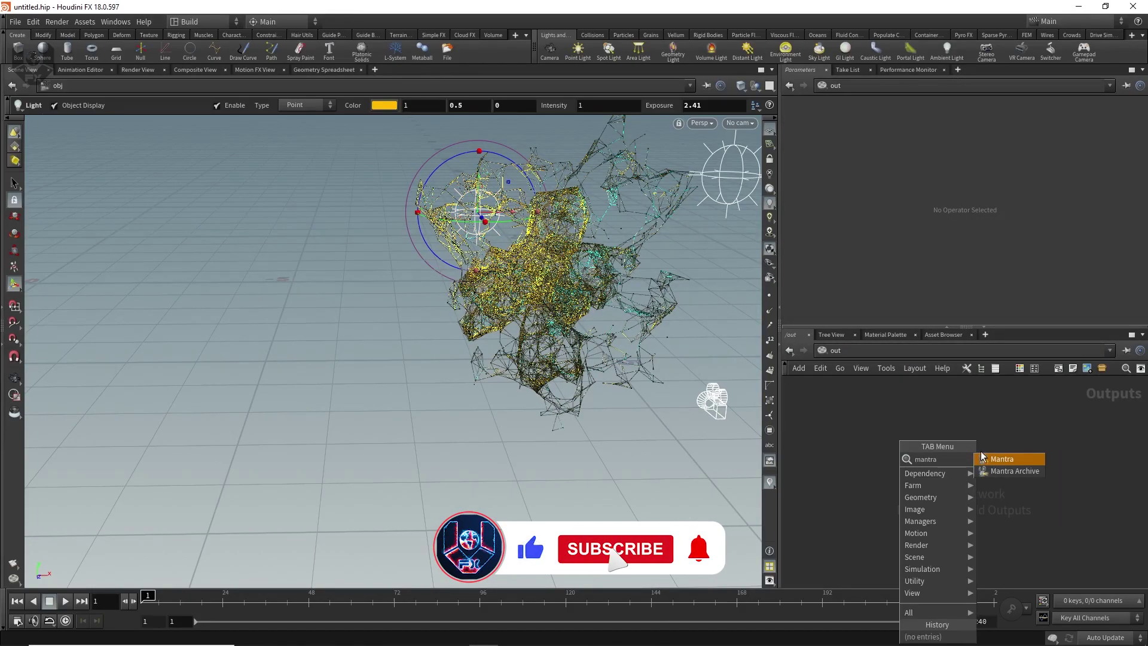
{"action": "left_click", "coordinate": [990, 458]}
{"action": "left_click", "coordinate": [962, 472]}
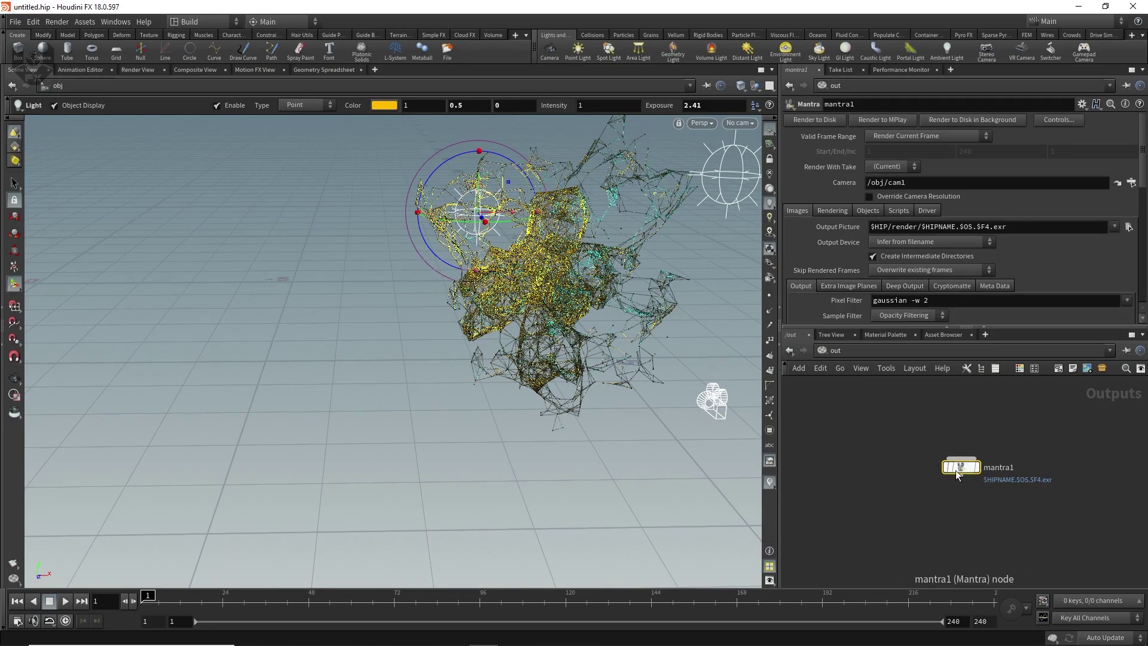
- Override the camera resolution on the Mantra node with a user-specified resolution of 1280 by 720
{"action": "left_click_drag", "start_coordinate": [910, 183], "coordinate": [860, 183]}
{"action": "left_click", "coordinate": [820, 191]}
{"action": "left_click", "coordinate": [868, 196]}
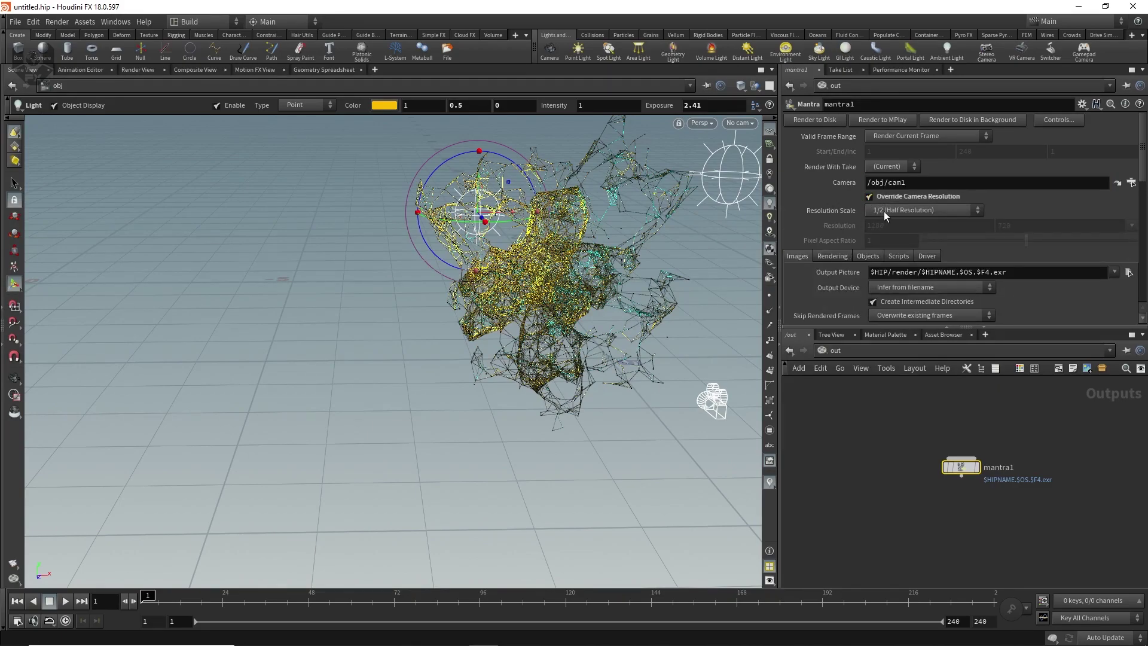
{"action": "left_click", "coordinate": [883, 210]}
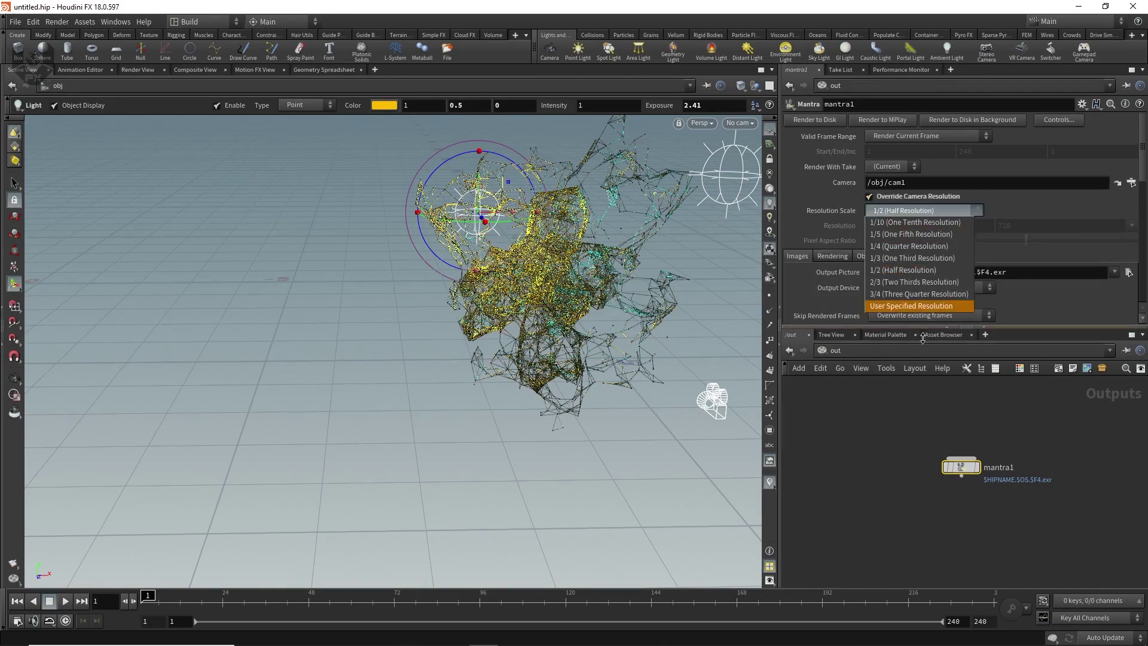
{"action": "left_click", "coordinate": [891, 308]}
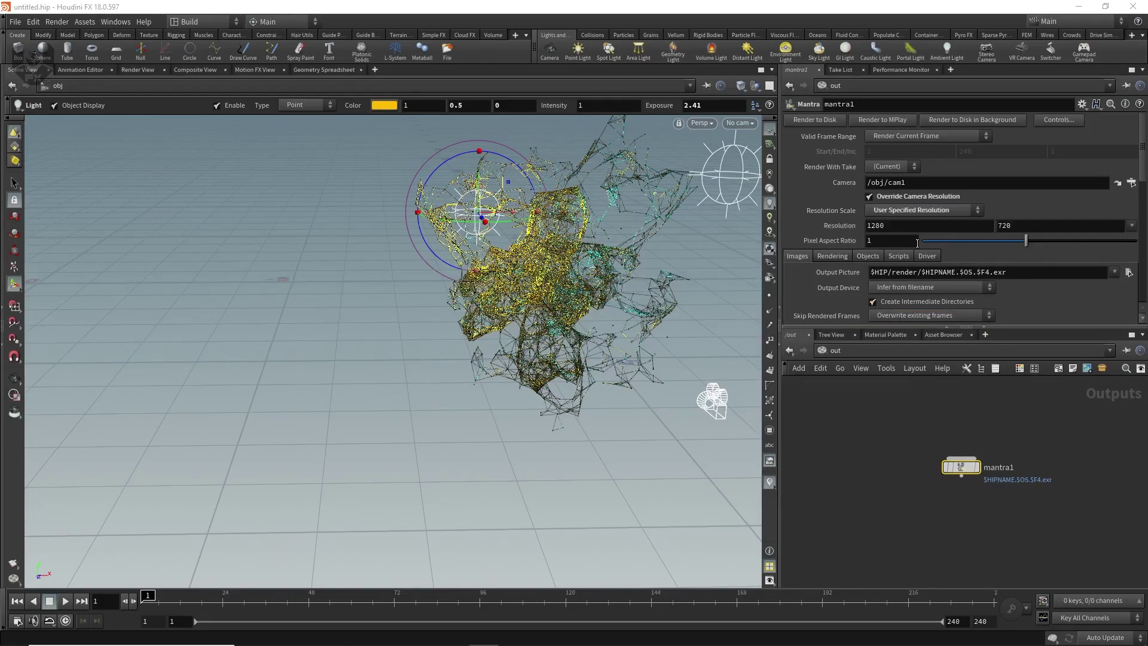
{"action": "left_click", "coordinate": [932, 230]}
{"action": "key", "text": "Tab"}
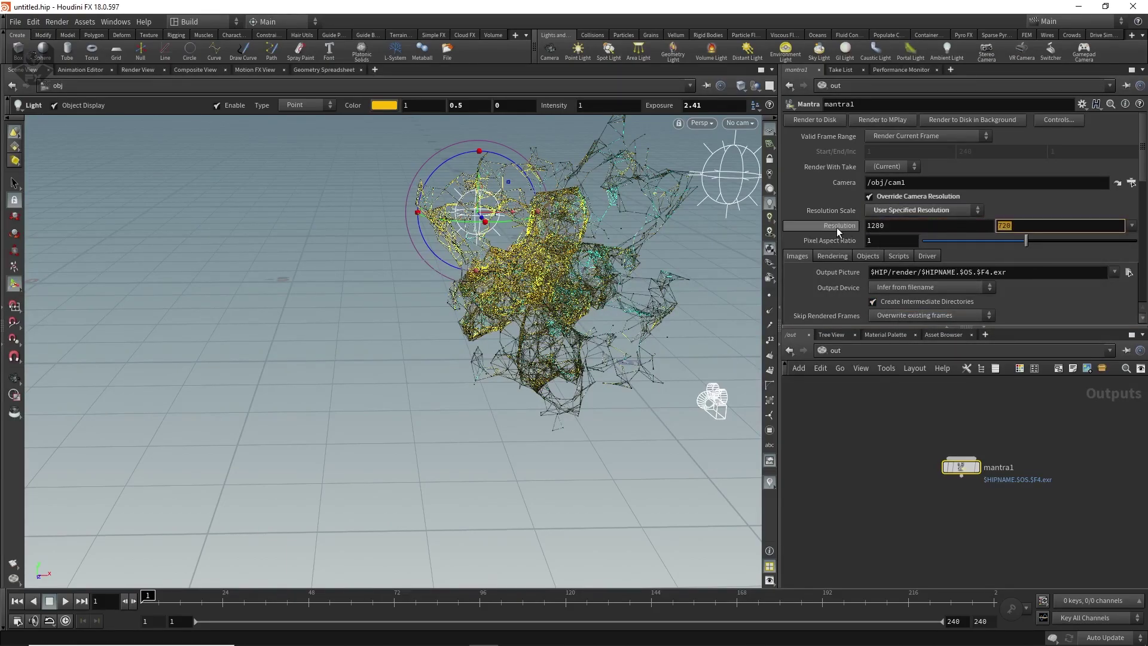
- Examine the Mantra node's rendering engine, depth of field, motion blur and pixel sampling settings
{"action": "scroll", "coordinate": [829, 304], "scroll_direction": "down", "scroll_amount": 3}
{"action": "left_click", "coordinate": [820, 209]}
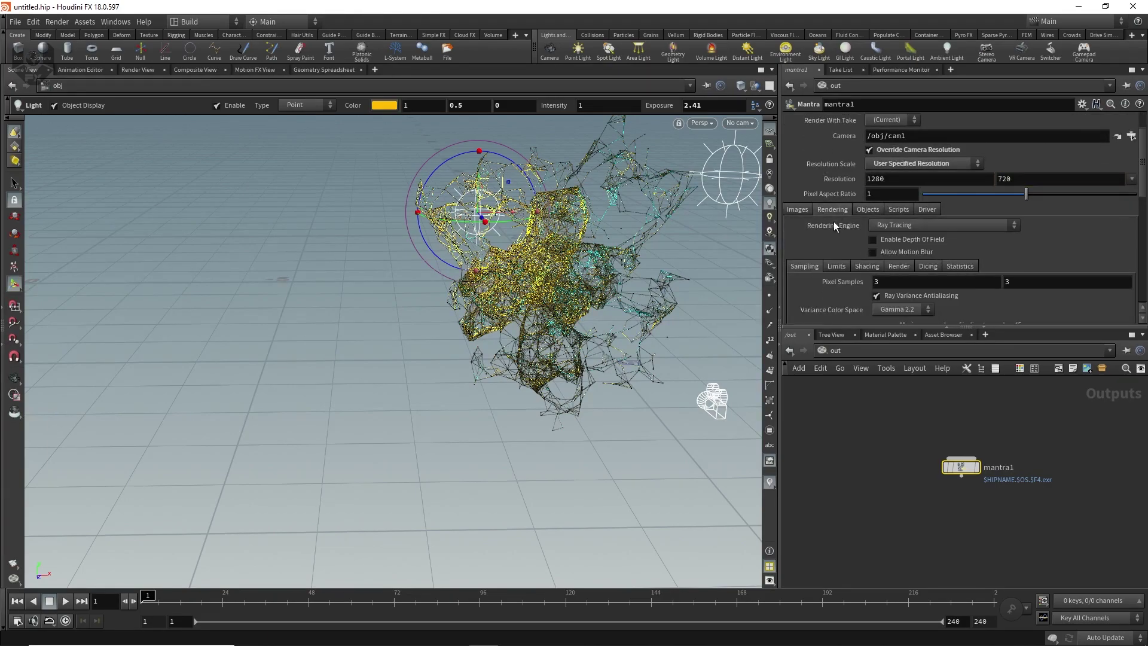
{"action": "scroll", "coordinate": [830, 242], "scroll_direction": "down", "scroll_amount": 1}
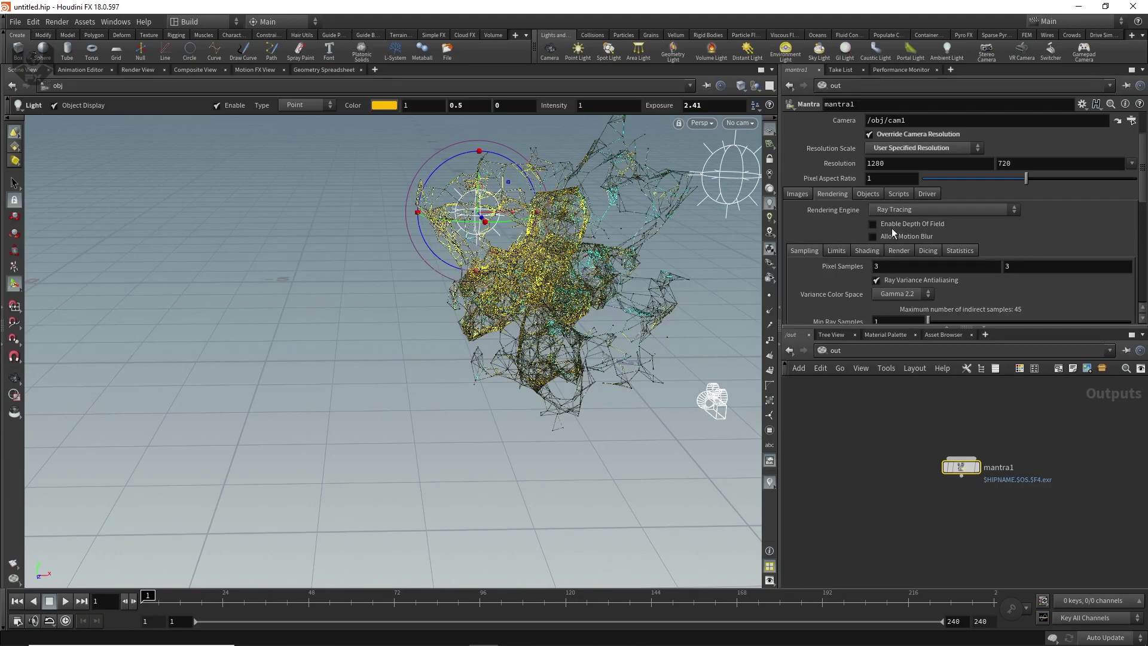
{"action": "scroll", "coordinate": [839, 231], "scroll_direction": "down", "scroll_amount": 3}
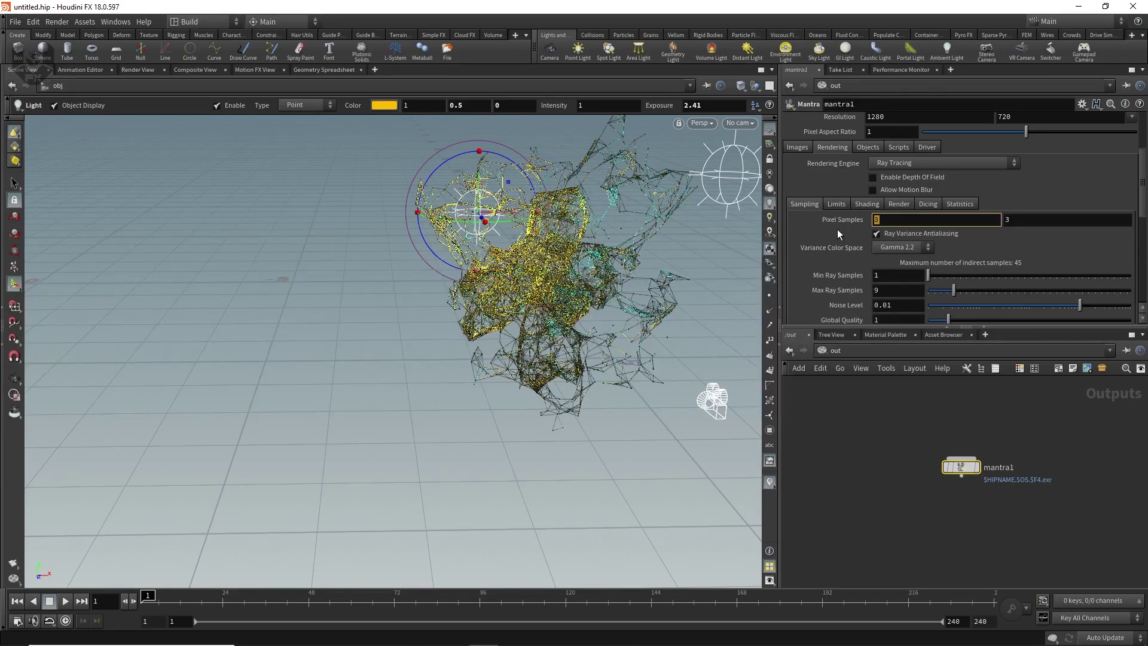
- Move the orange point light slightly outward from the web and view the scene through cam1
{"action": "middle_click_drag", "start_coordinate": [652, 285], "coordinate": [646, 286]}
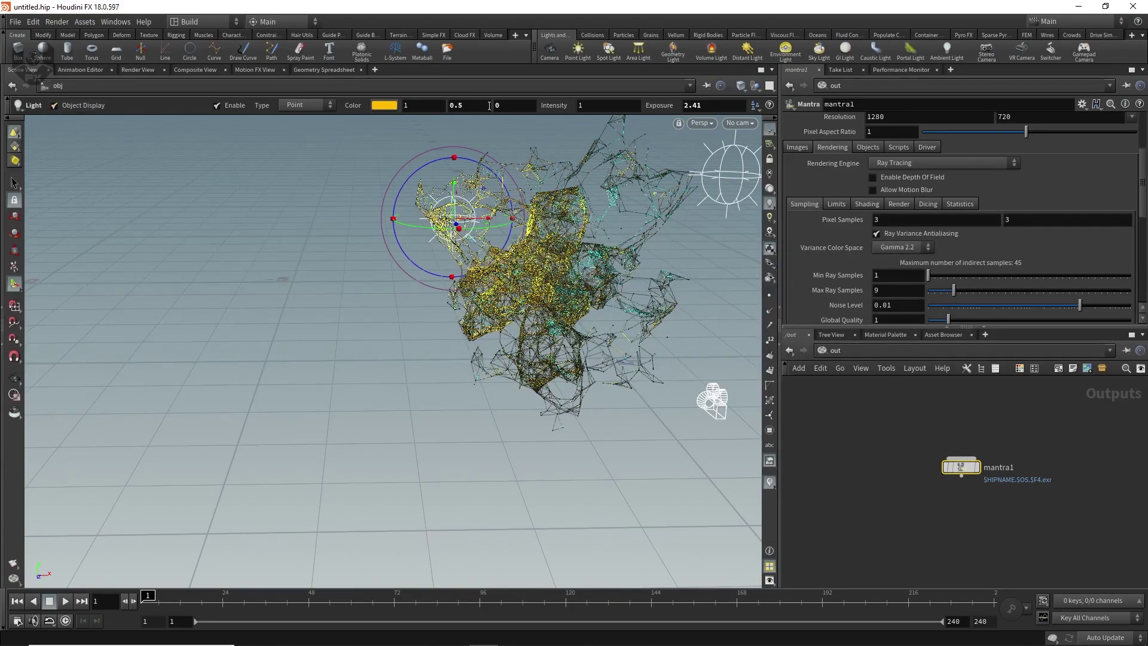
{"action": "left_click", "coordinate": [746, 126]}
{"action": "left_click", "coordinate": [753, 184]}
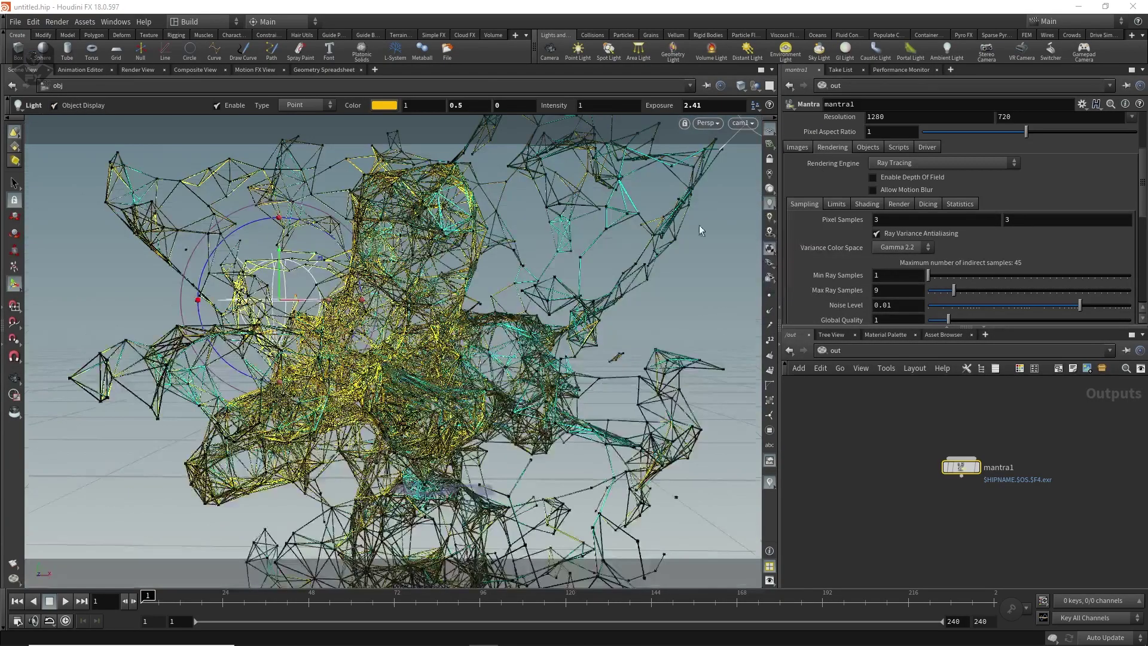
- Set the render view's camera to /obj/cam1 and start a render of the scene with mantra1
{"action": "left_click", "coordinate": [129, 70]}
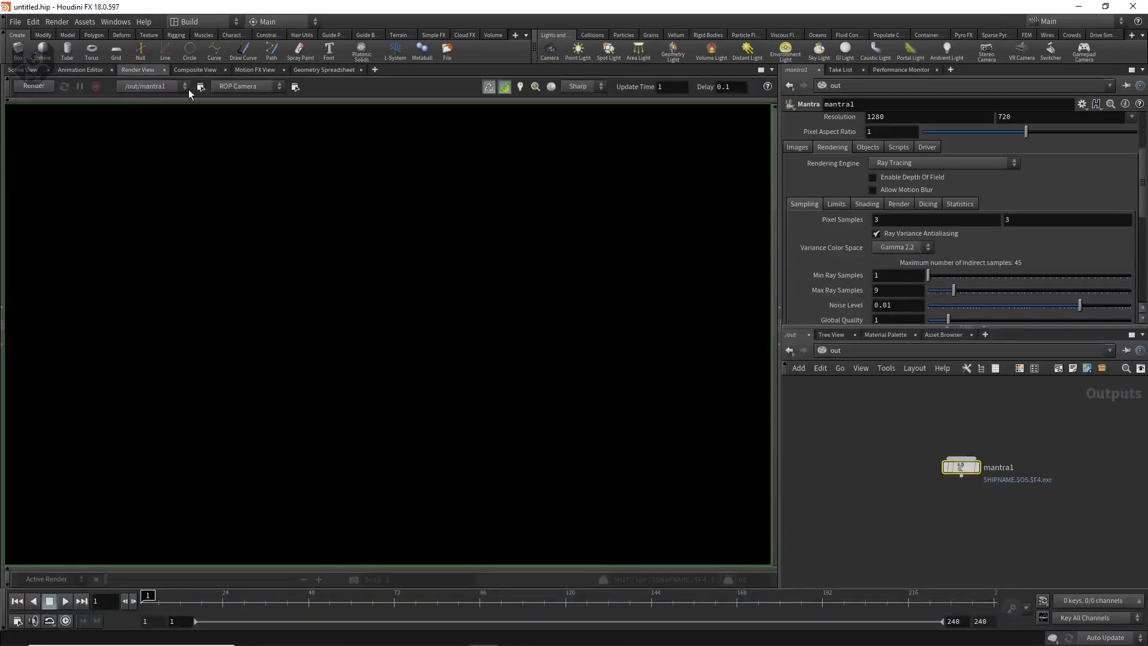
{"action": "left_click", "coordinate": [223, 90]}
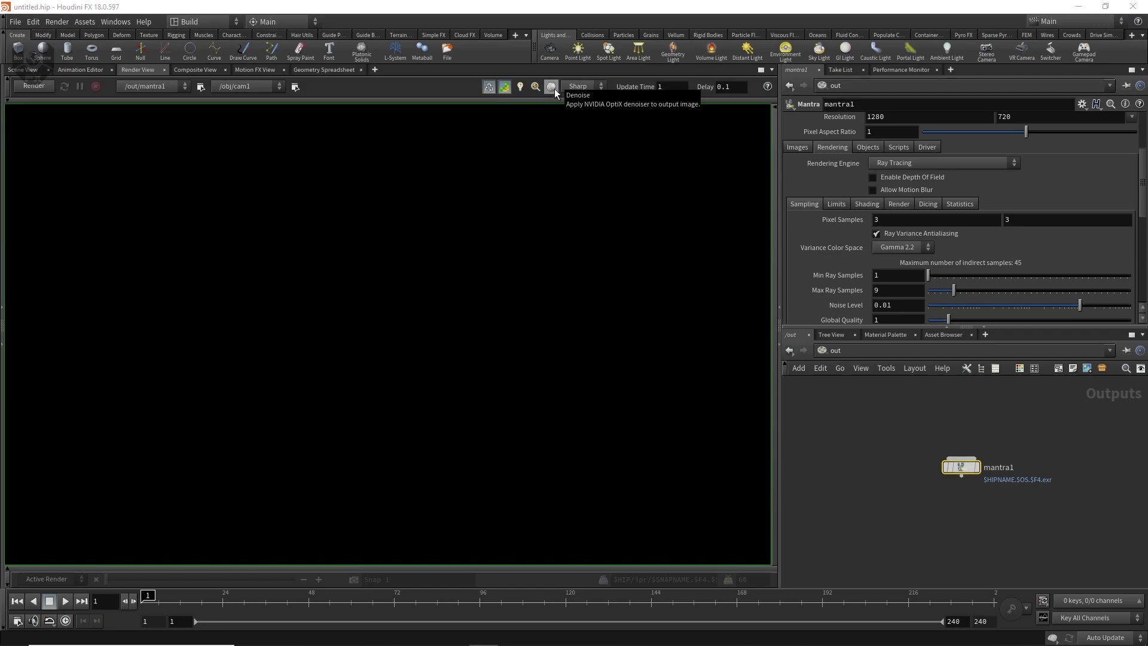
{"action": "left_click", "coordinate": [57, 22]}
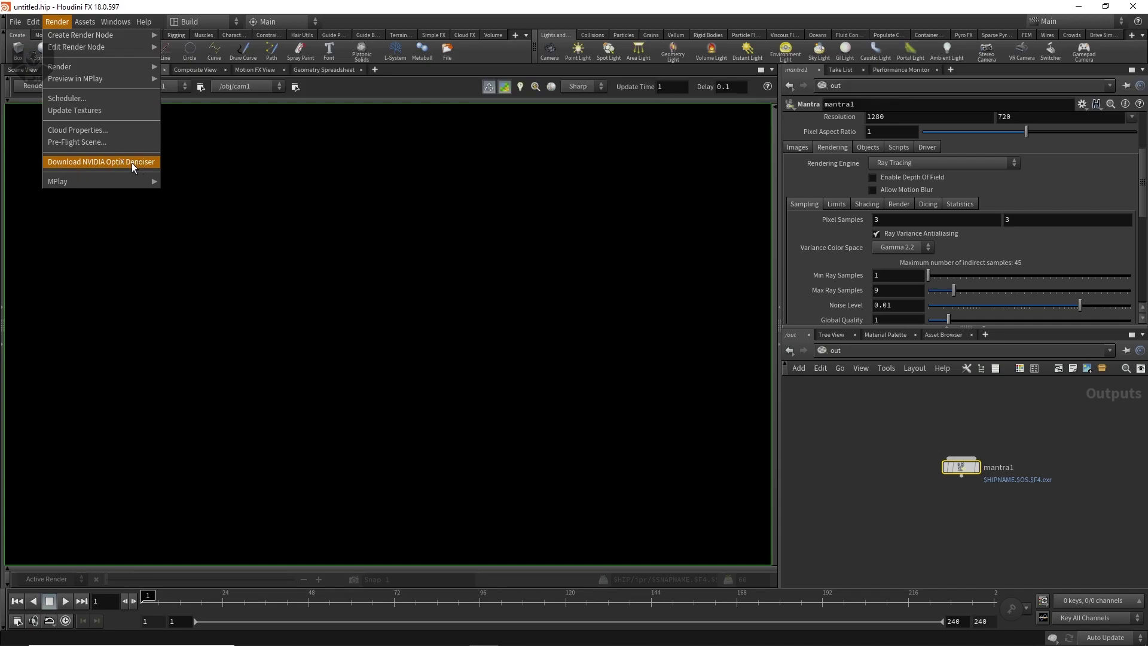
{"action": "left_click", "coordinate": [554, 88]}
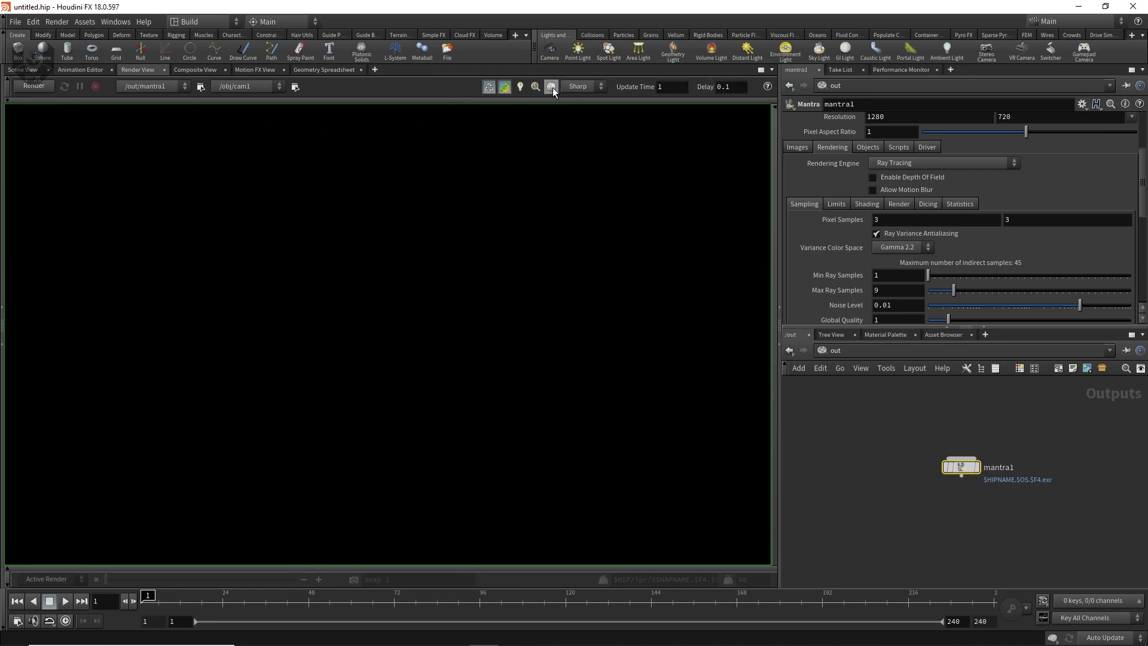
{"action": "left_click", "coordinate": [34, 86]}
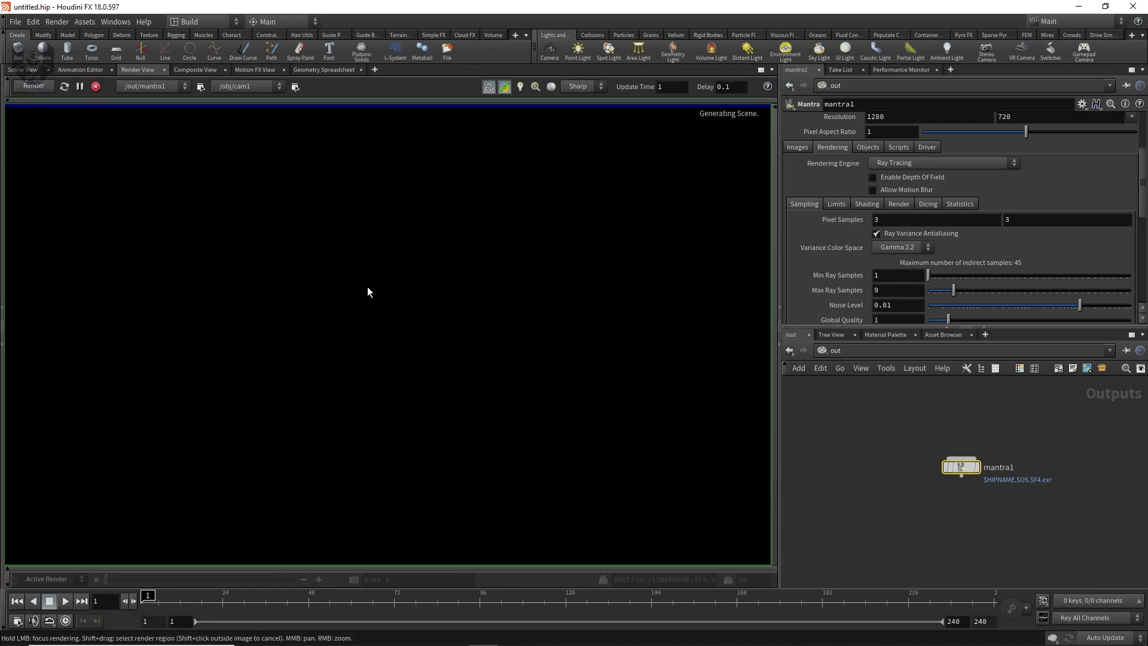